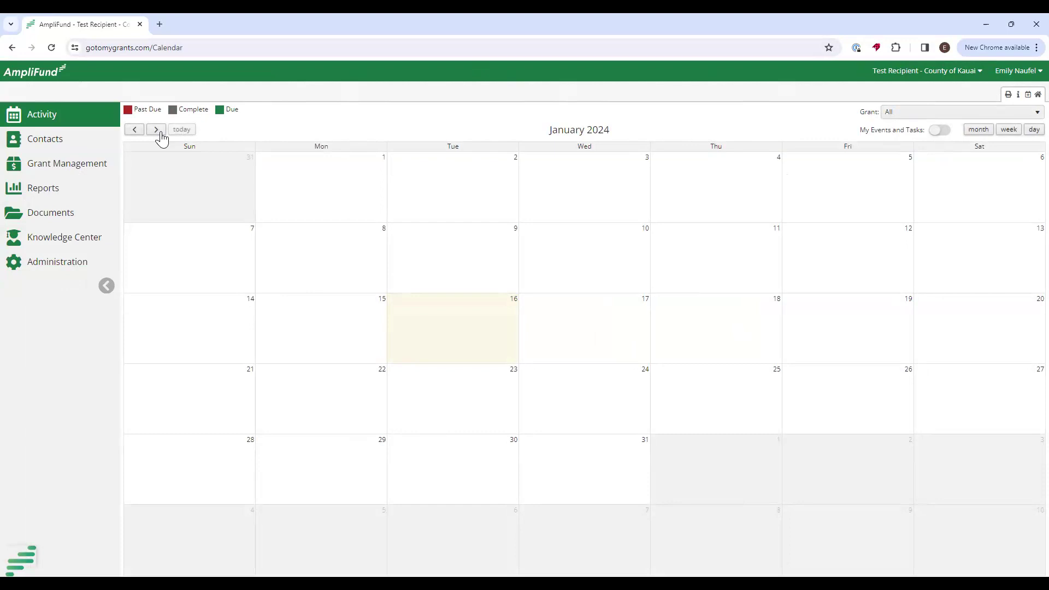
Check the account menu, then browse the Recipient Onboarding guides in the Resource Center.
{"action": "left_click", "coordinate": [1008, 77]}
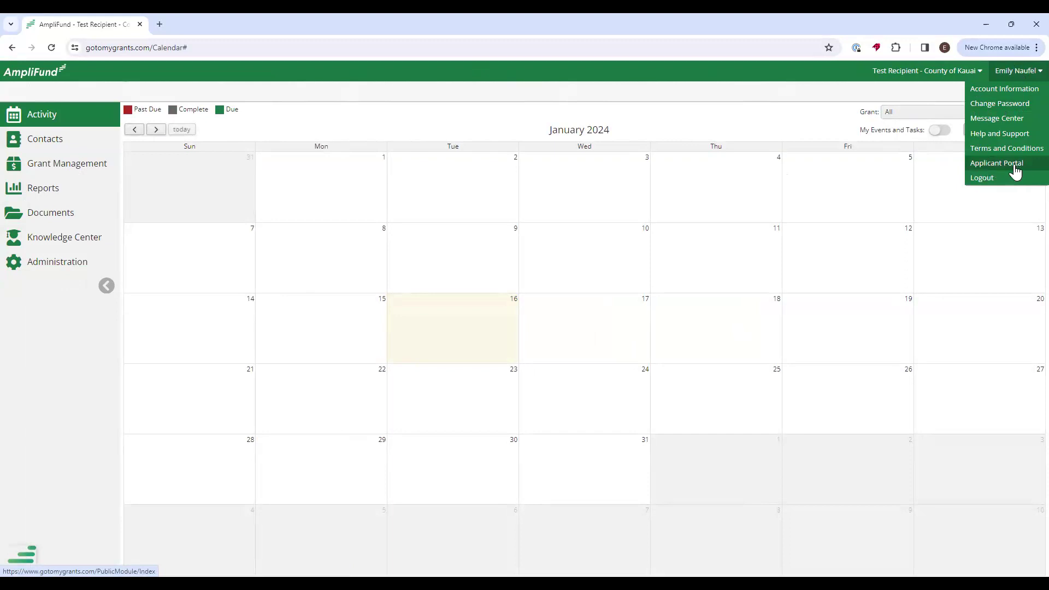
{"action": "left_click", "coordinate": [894, 98]}
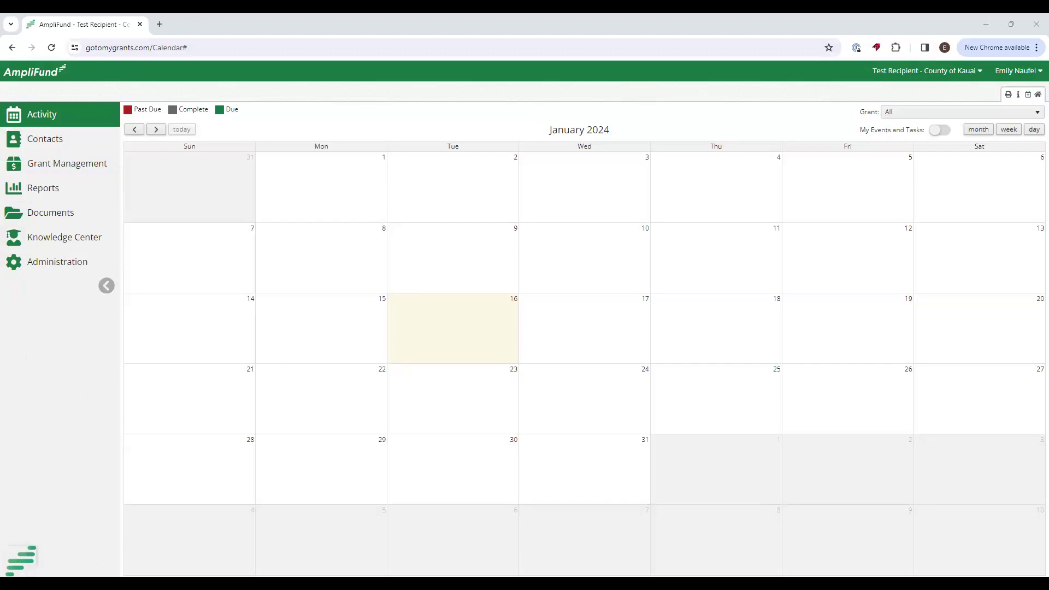
{"action": "left_click", "coordinate": [19, 562]}
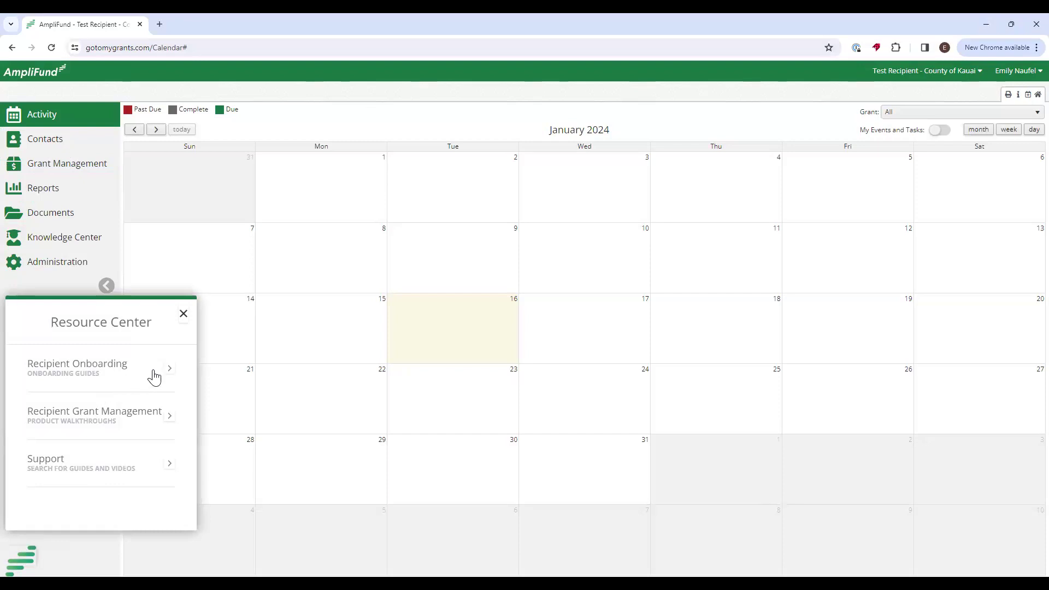
{"action": "left_click", "coordinate": [113, 378]}
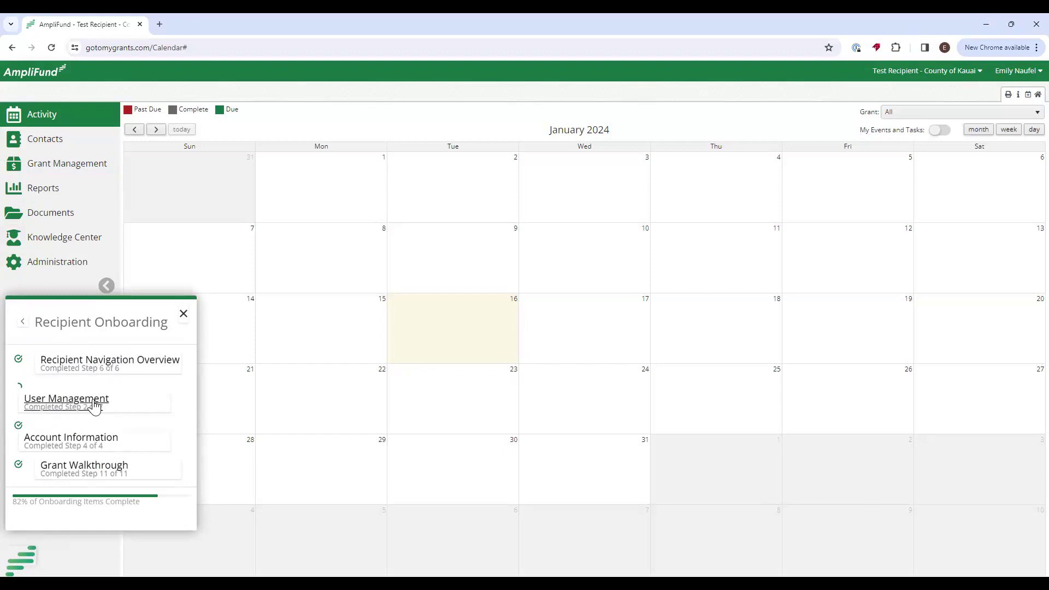
{"action": "left_click", "coordinate": [22, 322]}
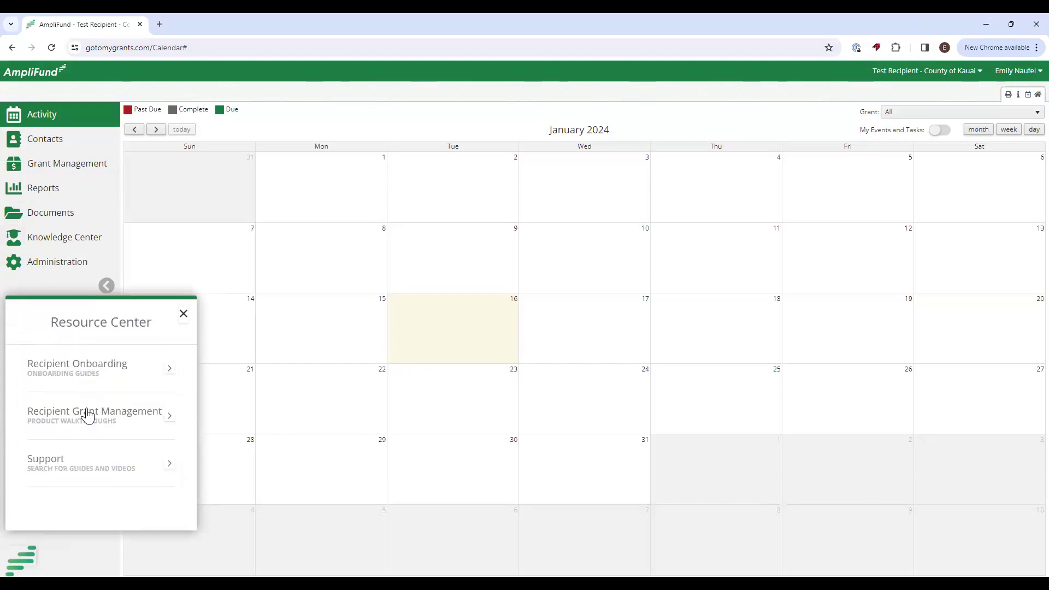
Look through Recipient Grant Management walkthroughs, then launch User Management under Recipient Onboarding.
{"action": "left_click", "coordinate": [88, 415]}
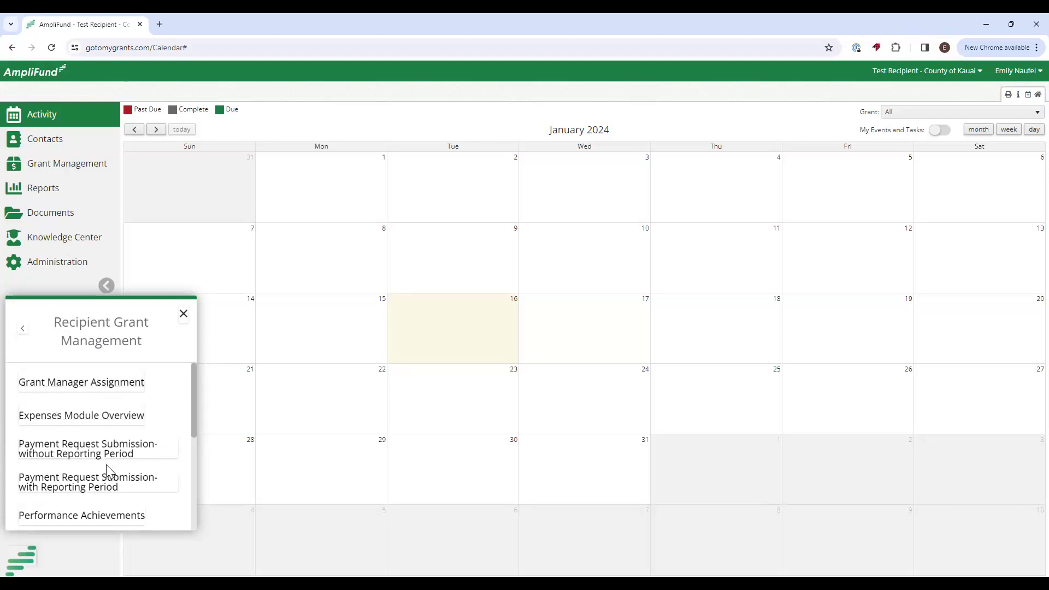
{"action": "scroll", "coordinate": [109, 481], "scroll_direction": "down", "scroll_amount": 2}
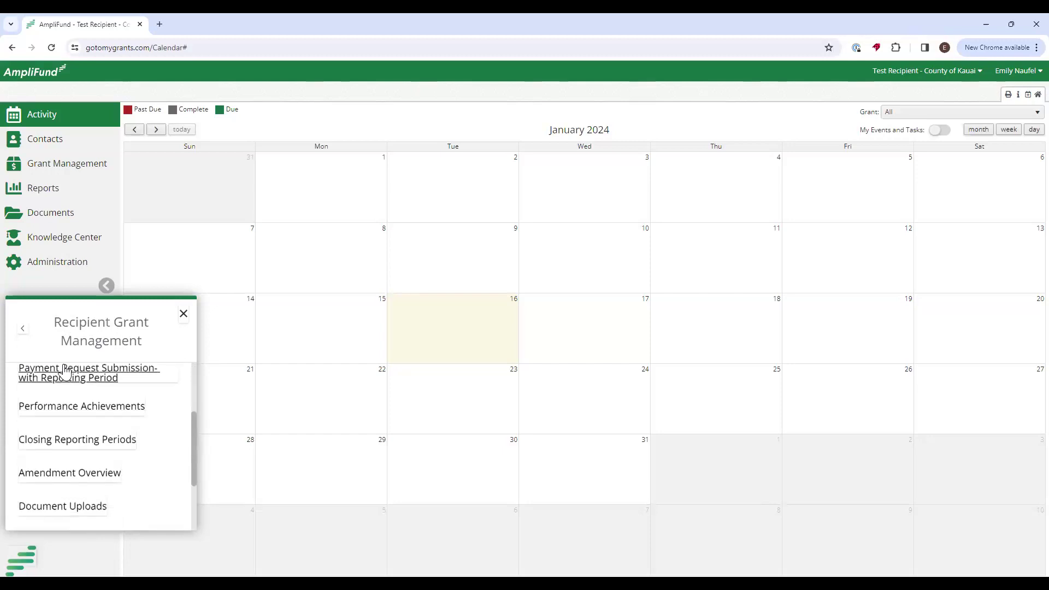
{"action": "left_click", "coordinate": [23, 328]}
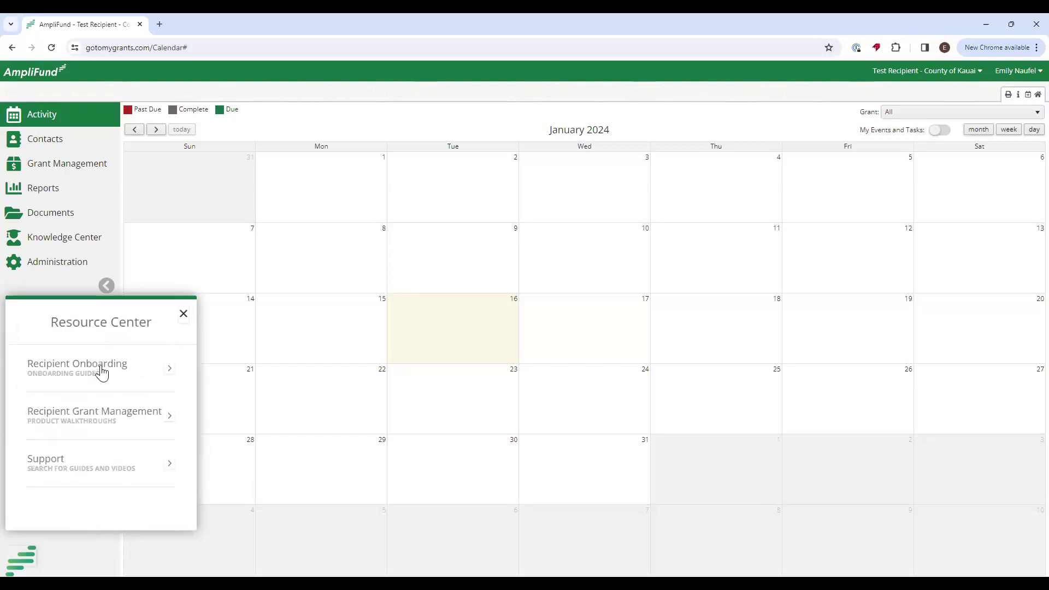
{"action": "left_click", "coordinate": [101, 373]}
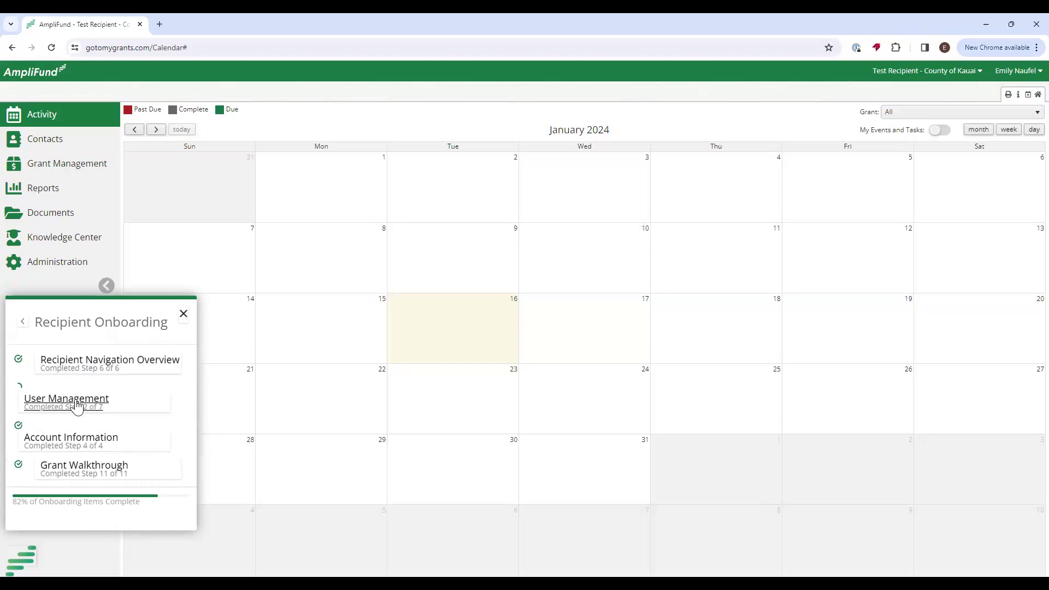
{"action": "left_click", "coordinate": [77, 407]}
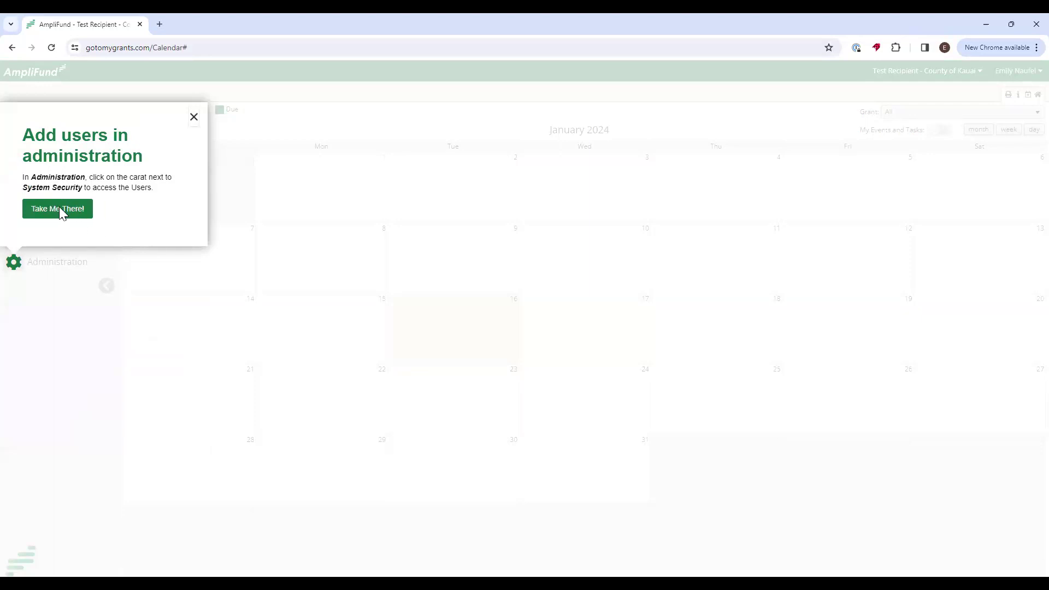
Start a new user from the Administration users list with Applicant Portal Access checked.
{"action": "left_click", "coordinate": [60, 209]}
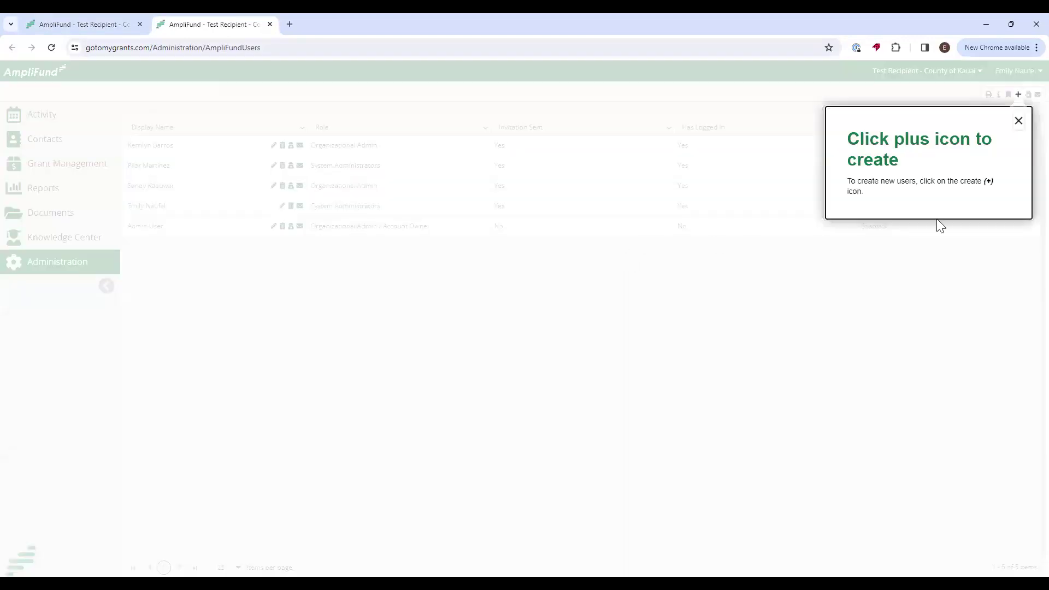
{"action": "left_click", "coordinate": [1018, 96]}
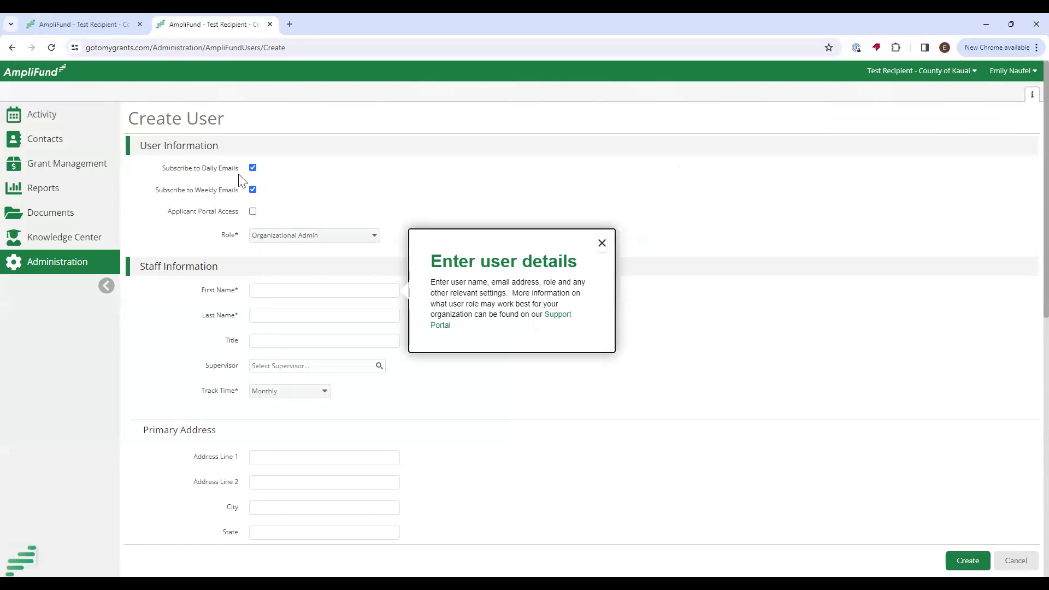
{"action": "left_click", "coordinate": [254, 211]}
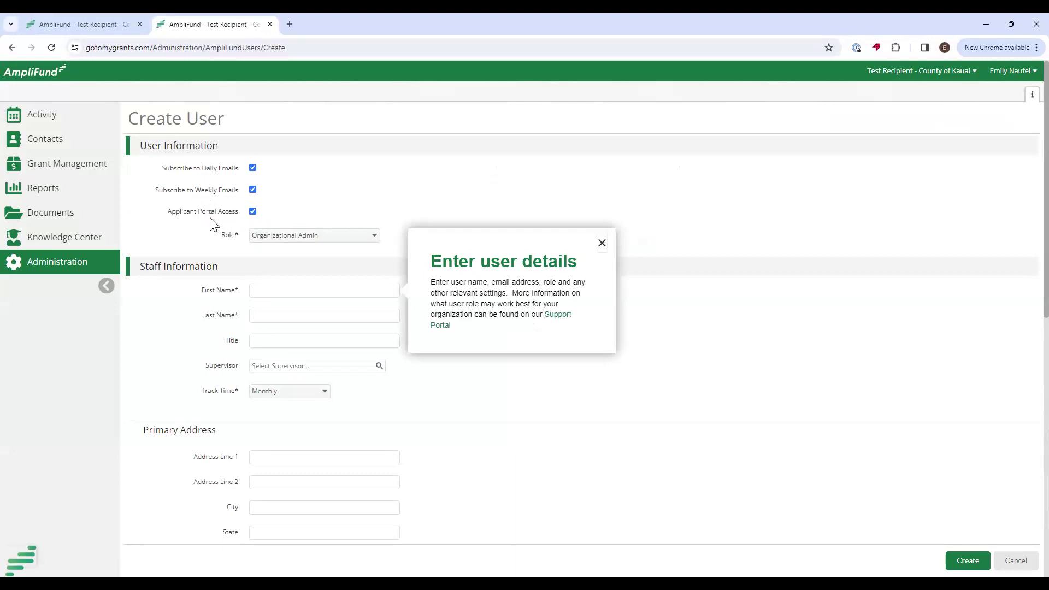
Enter the new user's first name, last name and e-mail address, and create the user.
{"action": "left_click", "coordinate": [268, 291]}
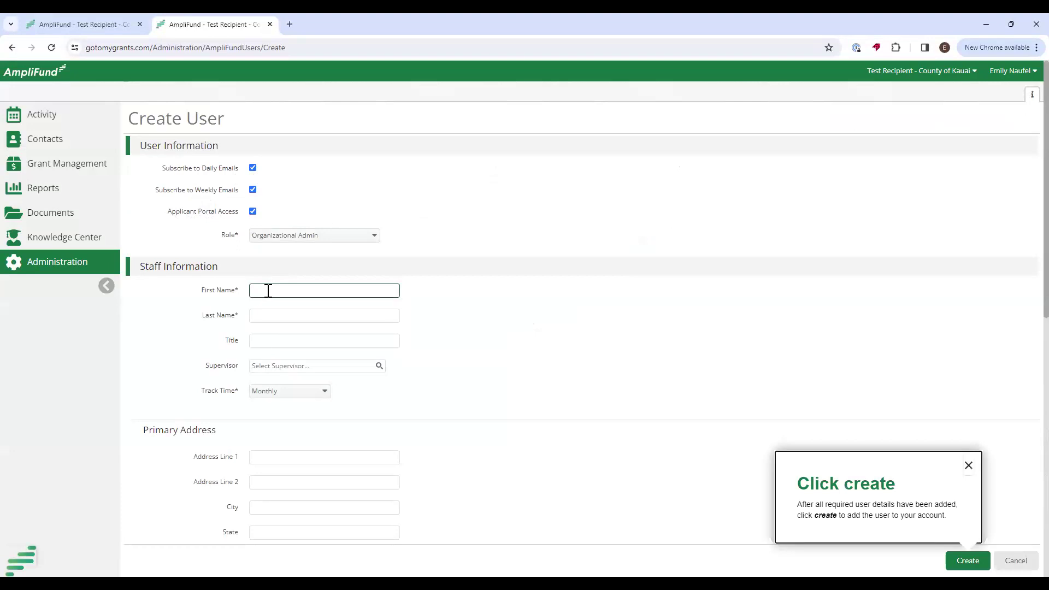
{"action": "type", "text": "ily"}
{"action": "key", "text": "Tab"}
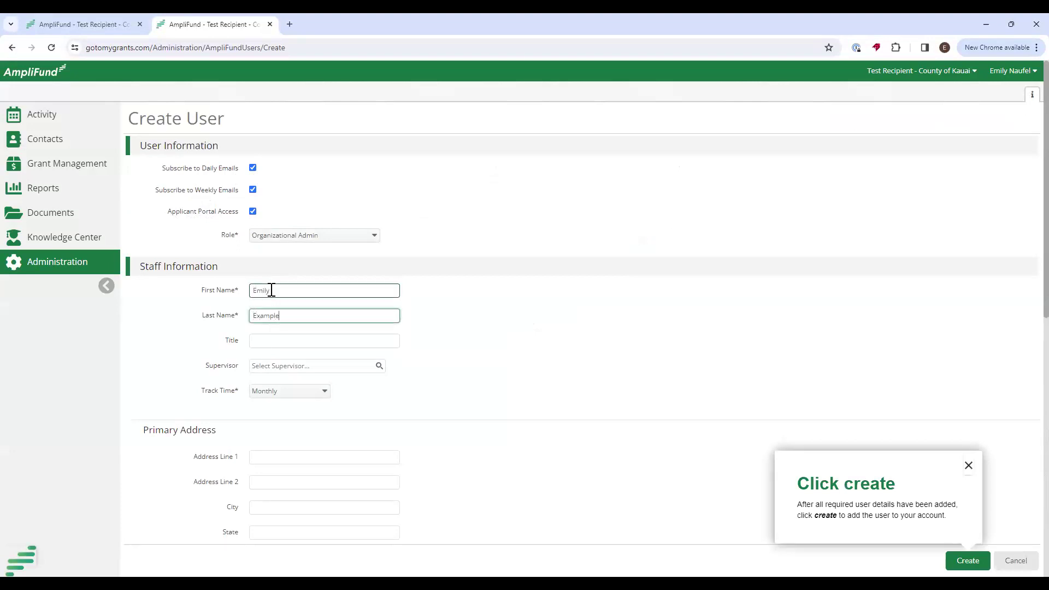
{"action": "scroll", "coordinate": [318, 467], "scroll_direction": "down", "scroll_amount": 4}
{"action": "left_click", "coordinate": [338, 430]}
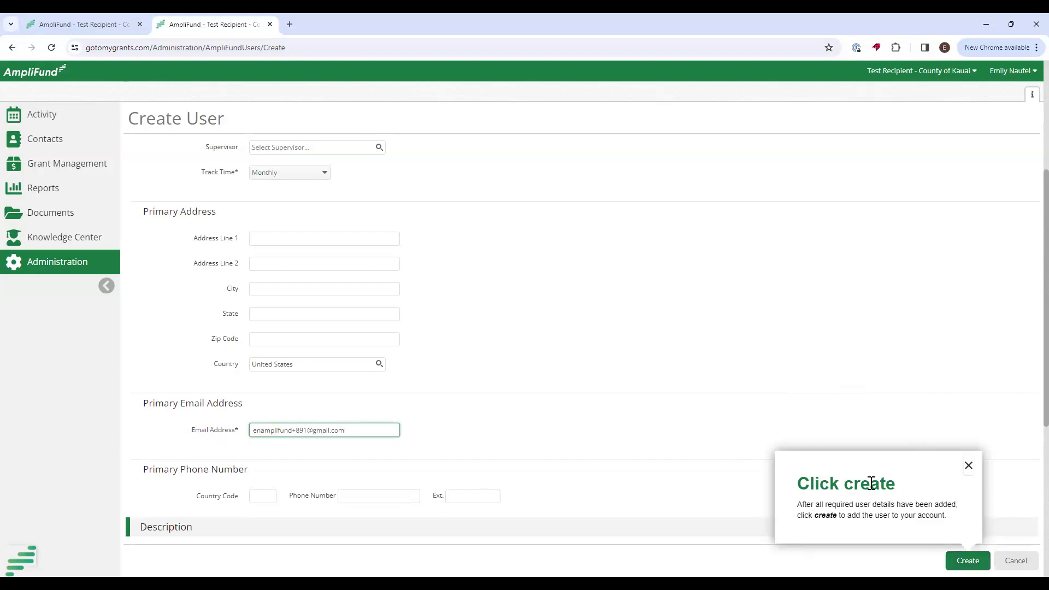
{"action": "left_click", "coordinate": [967, 560]}
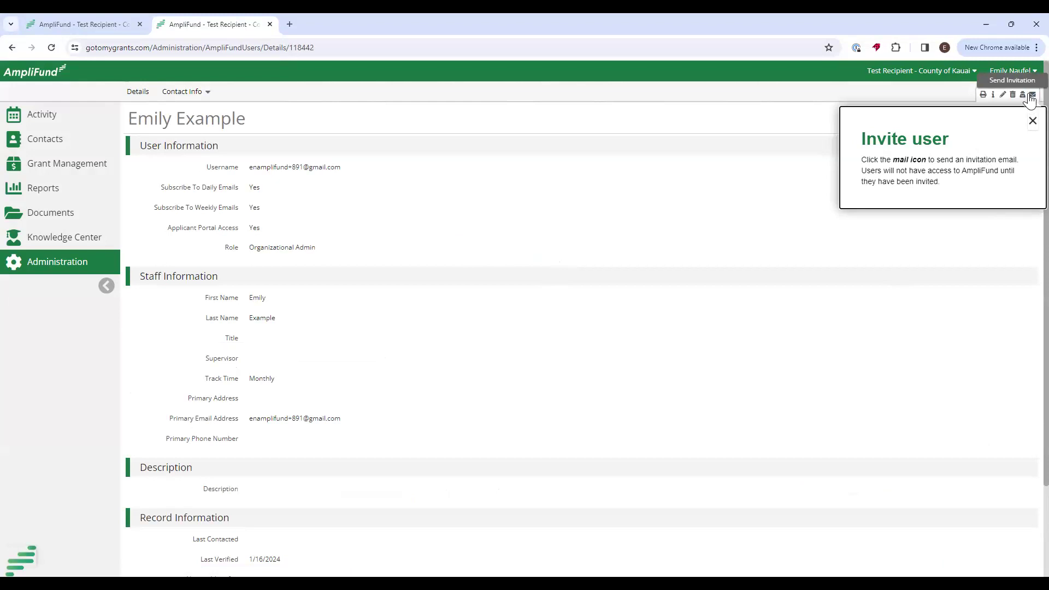
Send the invitation e-mail to the new user and dismiss the completed walkthrough guide.
{"action": "left_click", "coordinate": [1030, 96]}
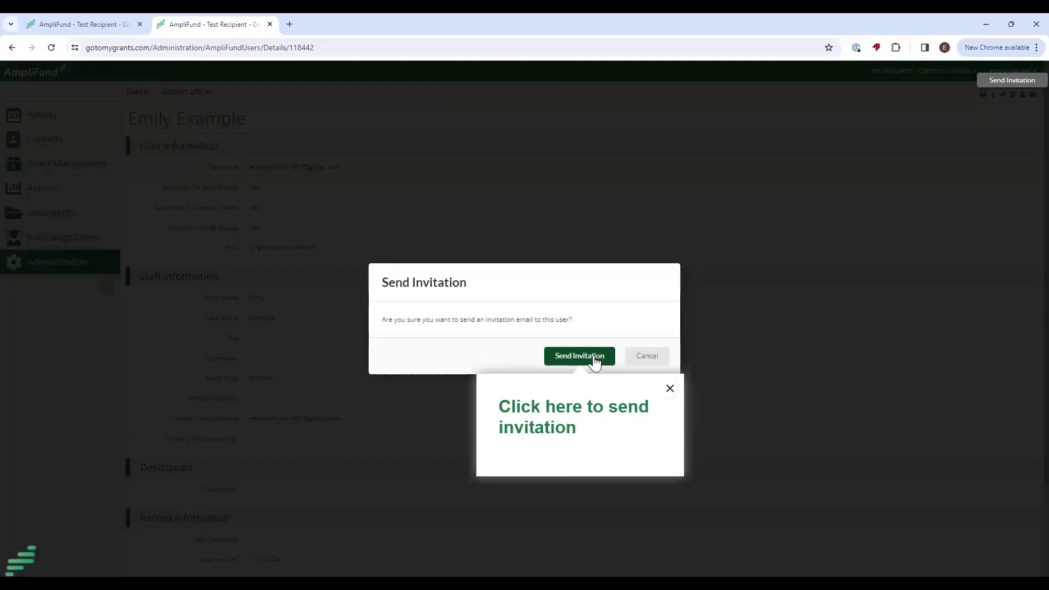
{"action": "left_click", "coordinate": [593, 358]}
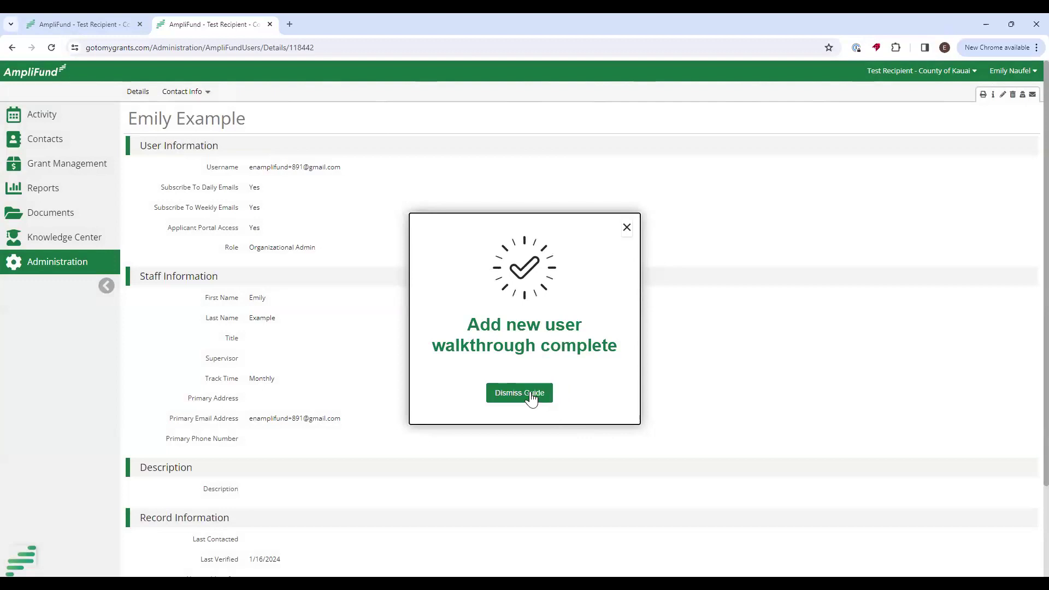
{"action": "left_click", "coordinate": [518, 394]}
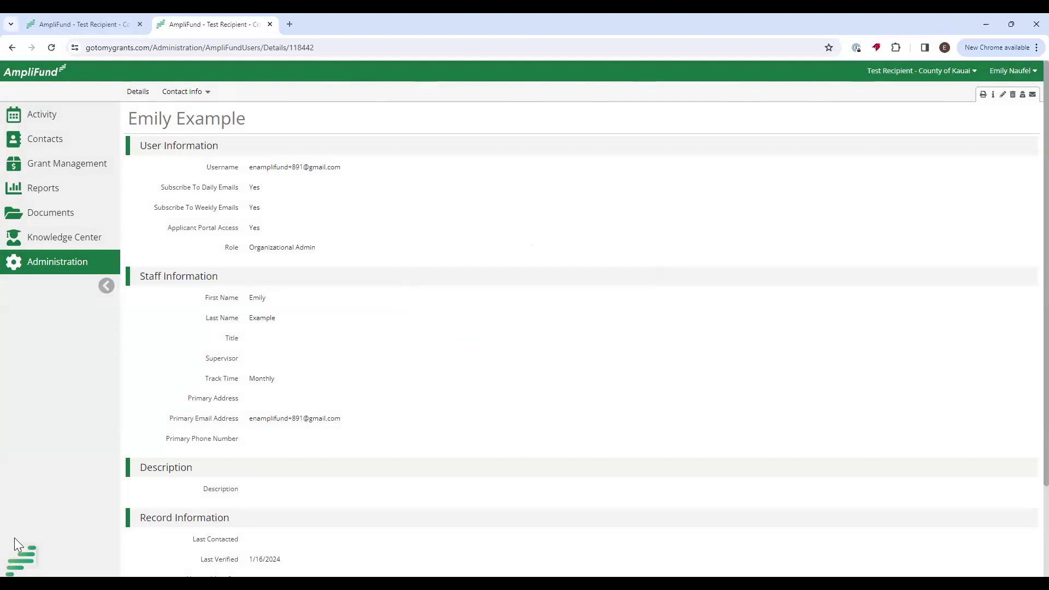
Check onboarding guide progress, then launch Grant Manager Assignment under Recipient Grant Management.
{"action": "left_click", "coordinate": [15, 558]}
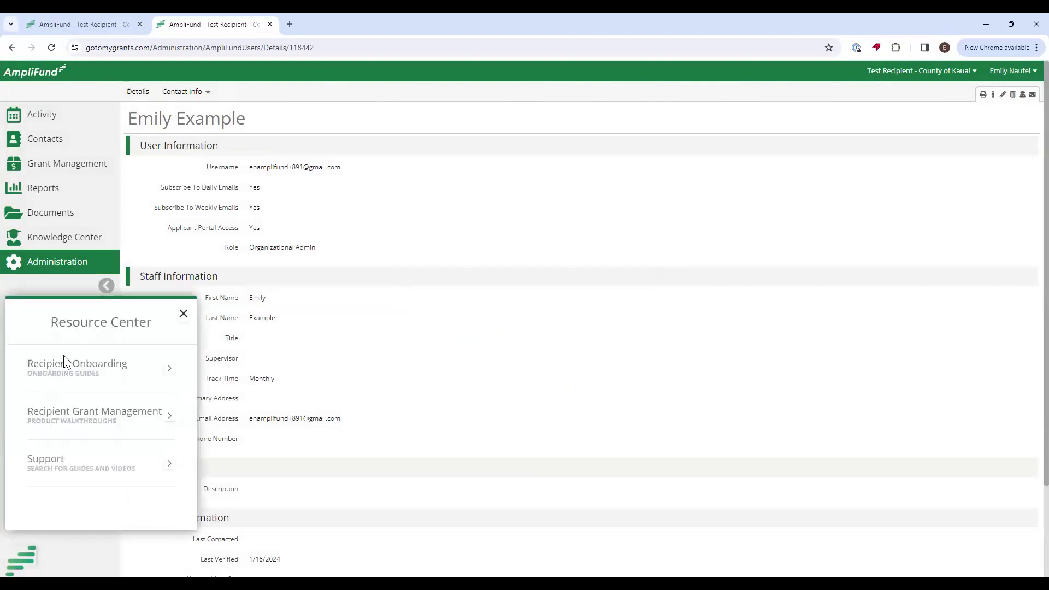
{"action": "left_click", "coordinate": [52, 377]}
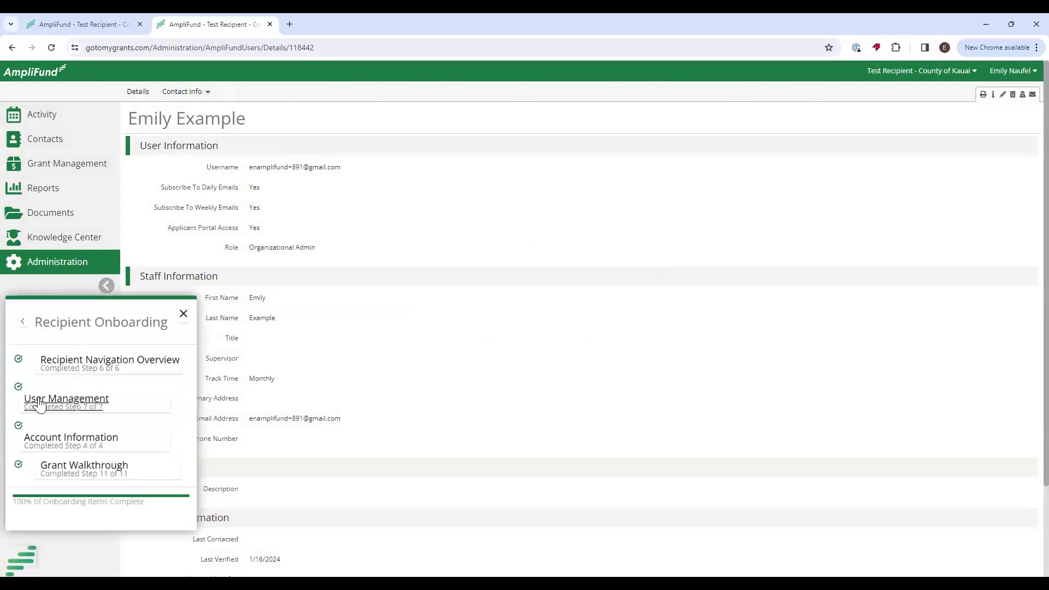
{"action": "left_click", "coordinate": [183, 314]}
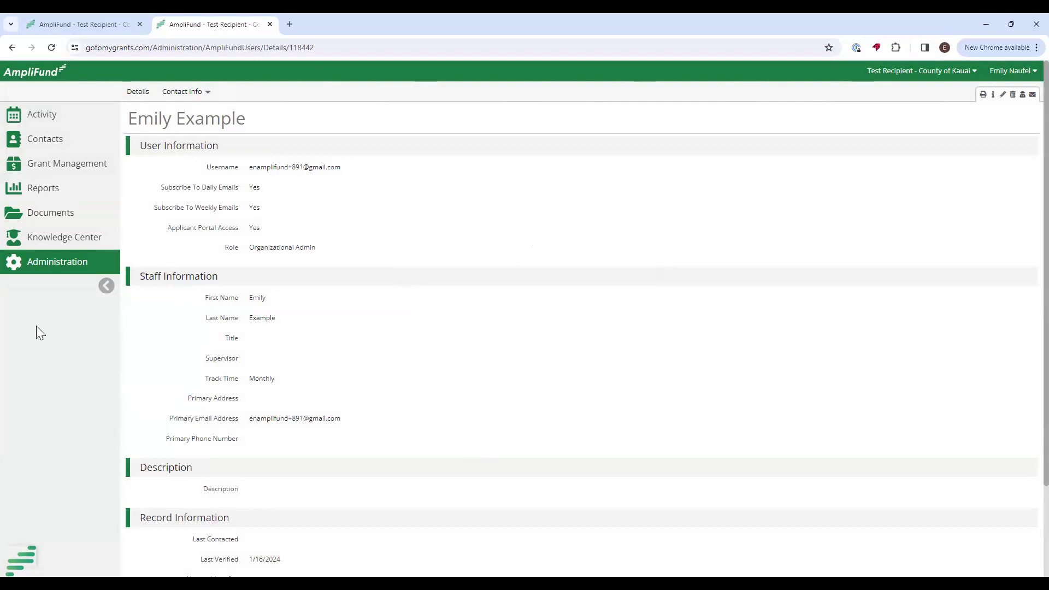
{"action": "left_click", "coordinate": [23, 561]}
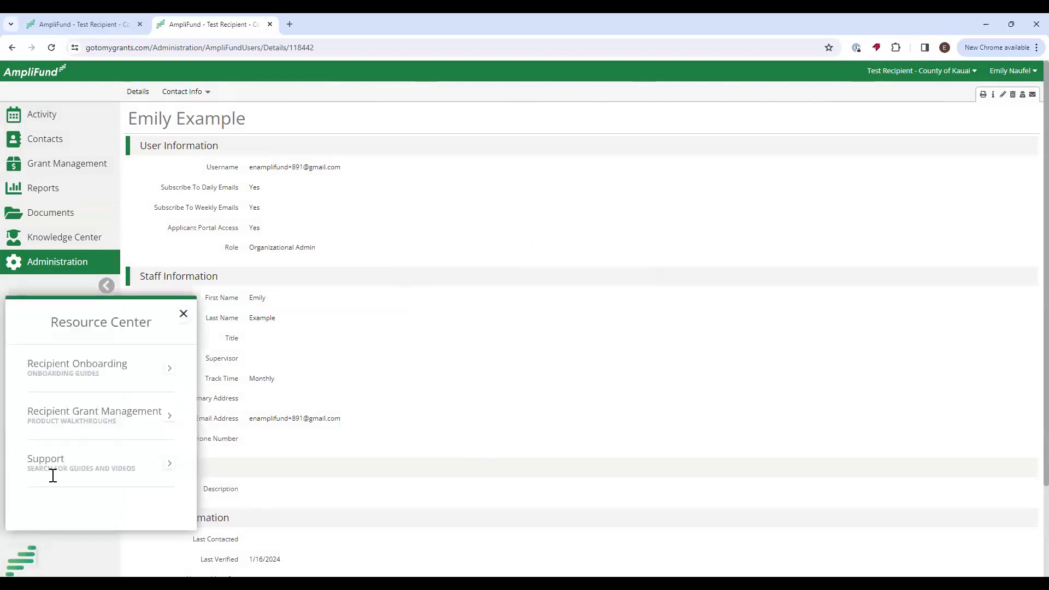
{"action": "left_click", "coordinate": [59, 418]}
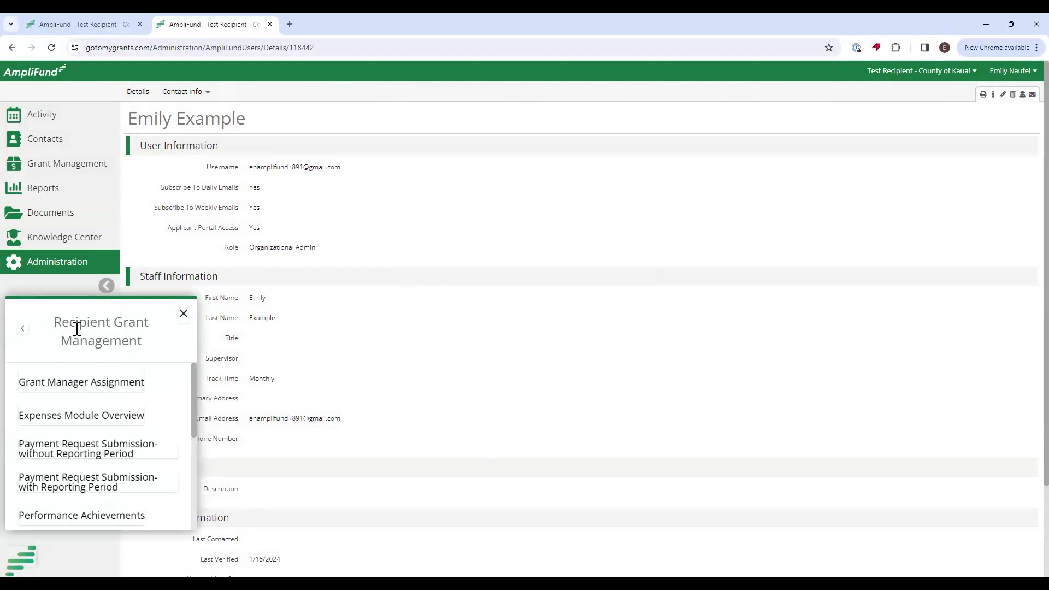
{"action": "left_click", "coordinate": [70, 383]}
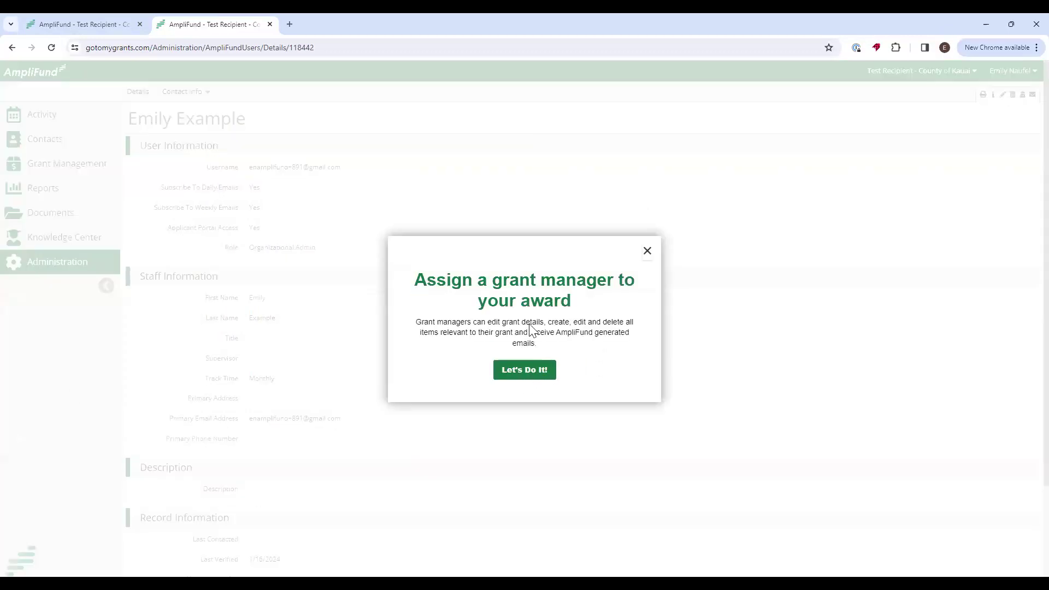
Accept the walkthrough and open the INNO GRANT TEST award from the grants list.
{"action": "left_click", "coordinate": [526, 372]}
{"action": "left_click", "coordinate": [53, 167]}
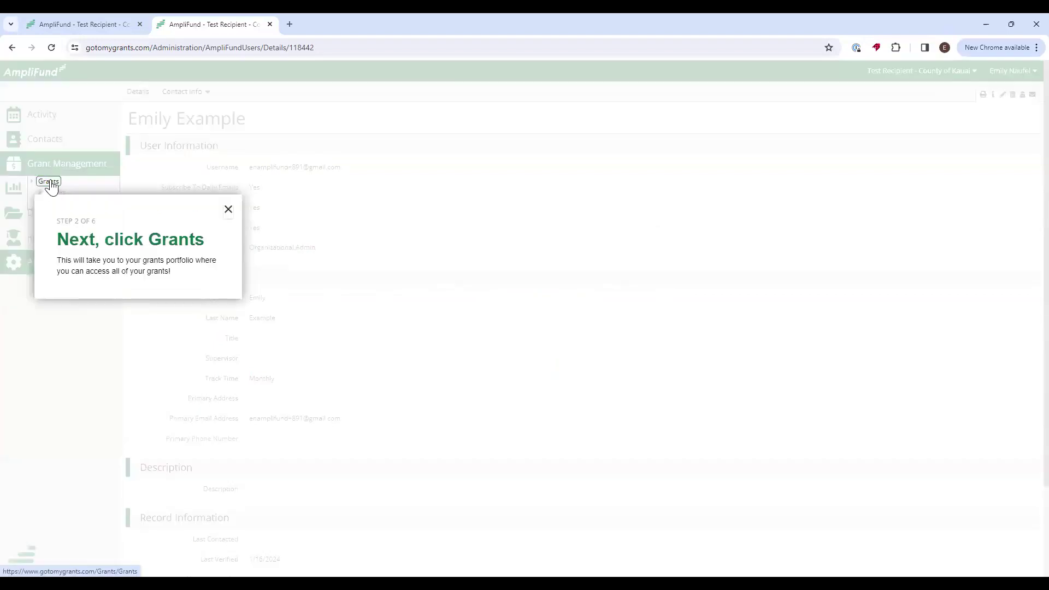
{"action": "left_click", "coordinate": [48, 182]}
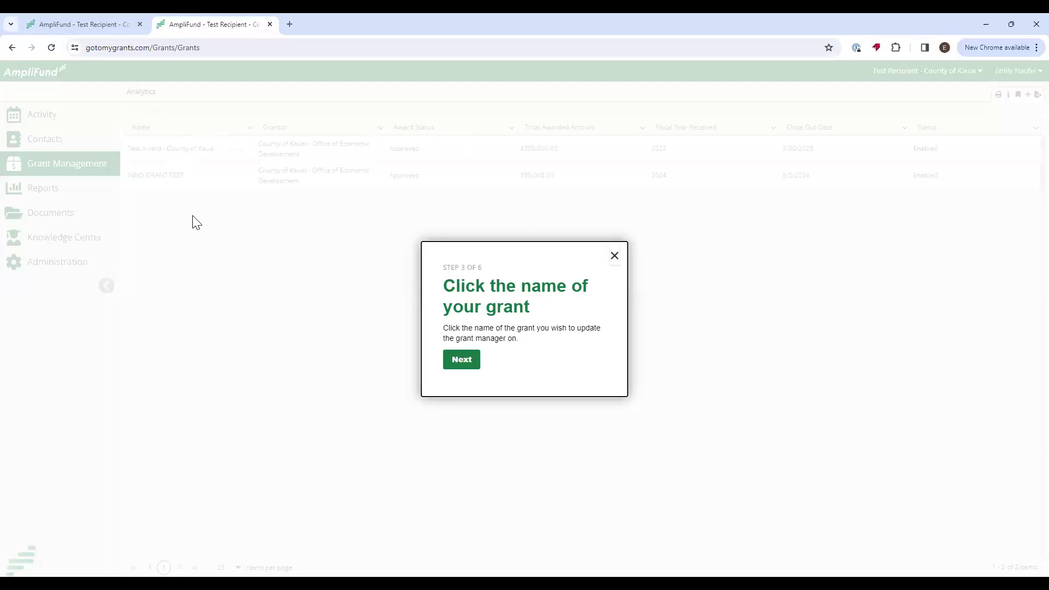
{"action": "left_click", "coordinate": [461, 362]}
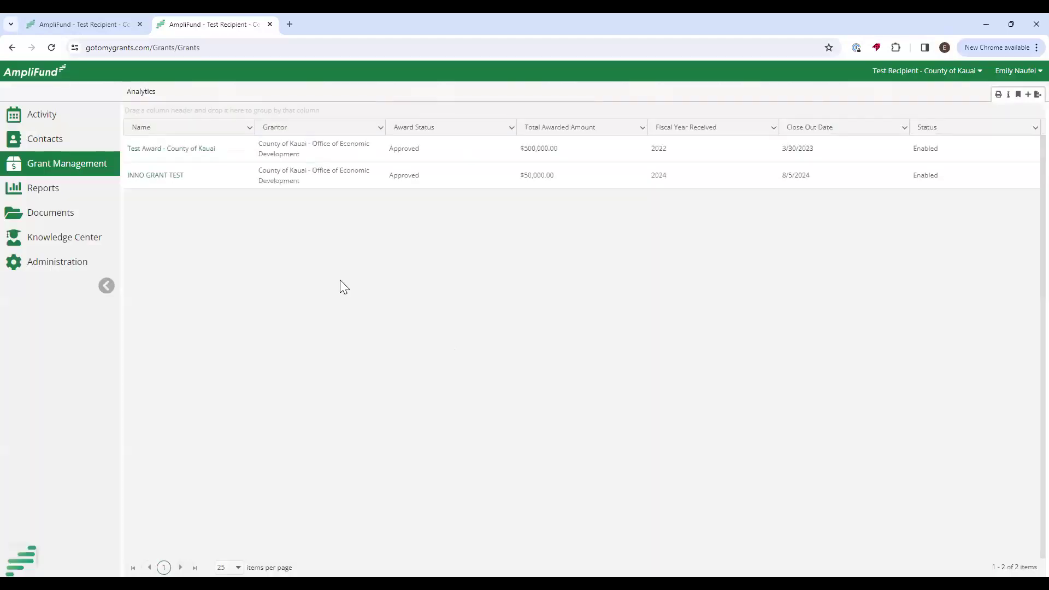
{"action": "left_click", "coordinate": [152, 179]}
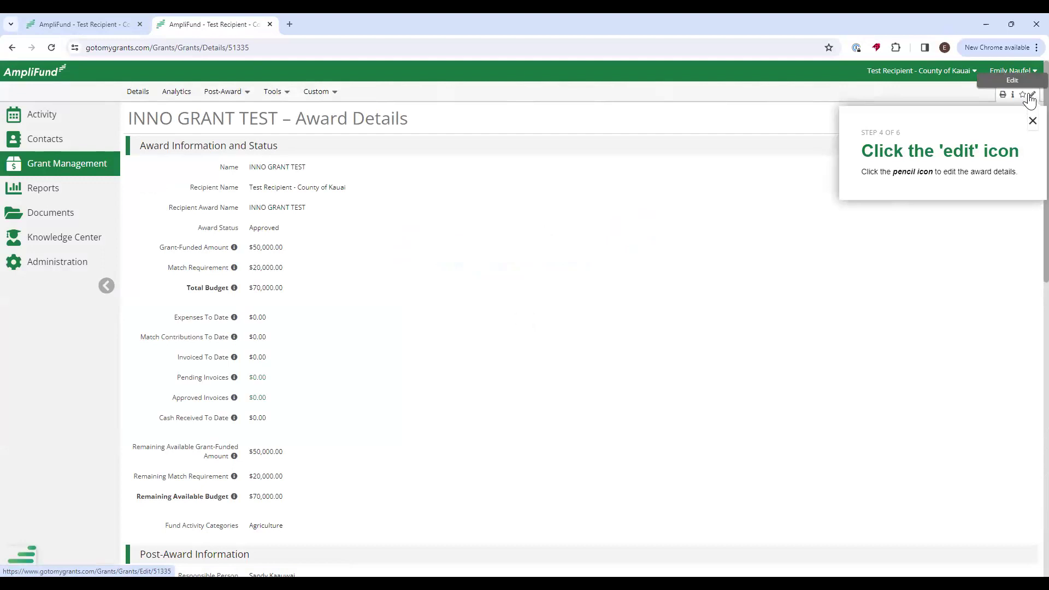
Edit the award to pick a Recipient Grant Manager, save it, and dismiss the congratulations message.
{"action": "left_click", "coordinate": [1031, 96]}
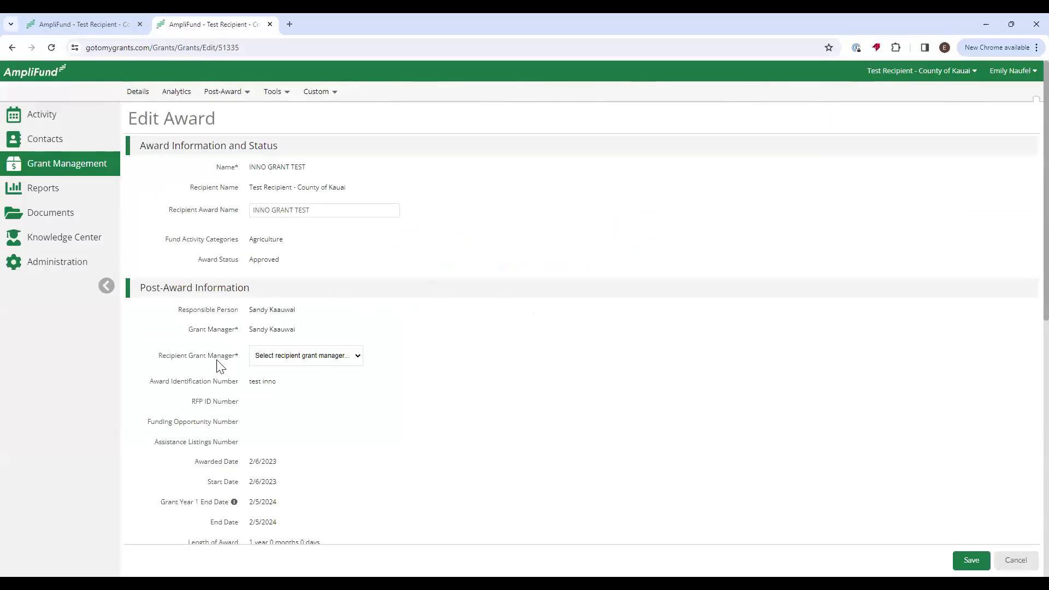
{"action": "left_click", "coordinate": [359, 357]}
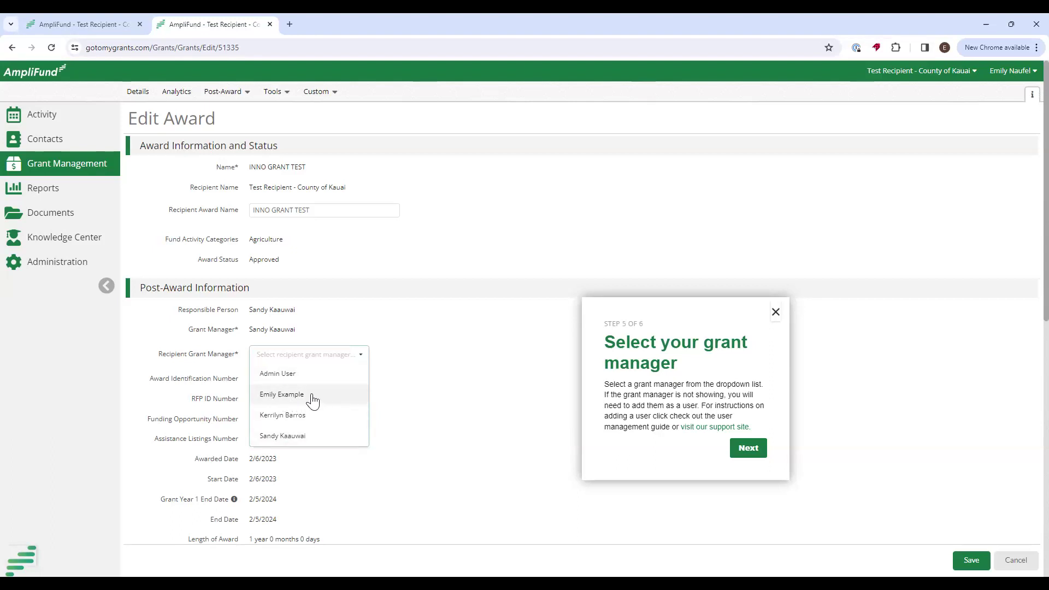
{"action": "left_click", "coordinate": [287, 403]}
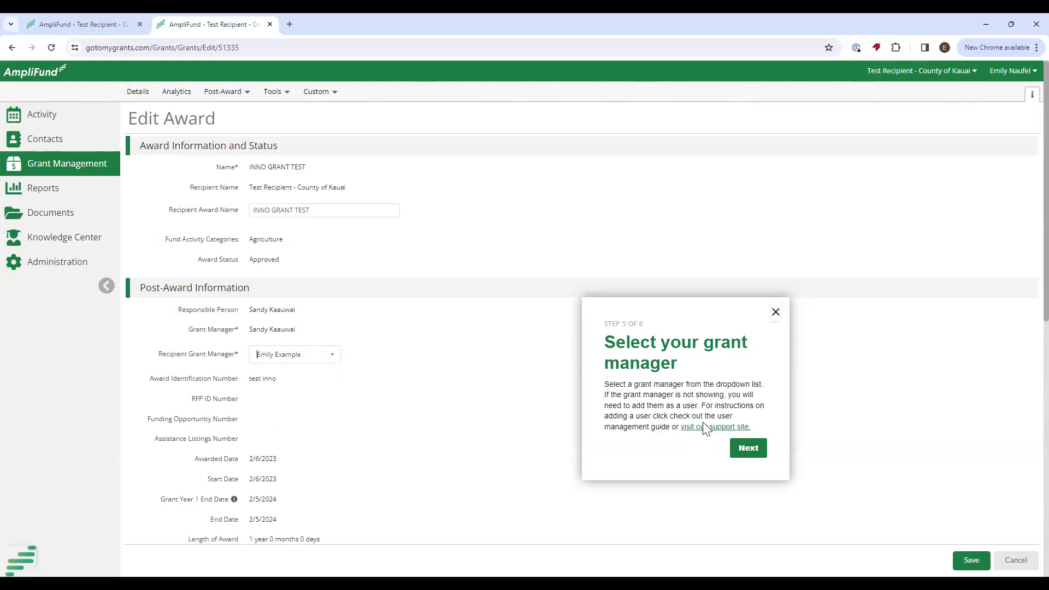
{"action": "left_click", "coordinate": [748, 449]}
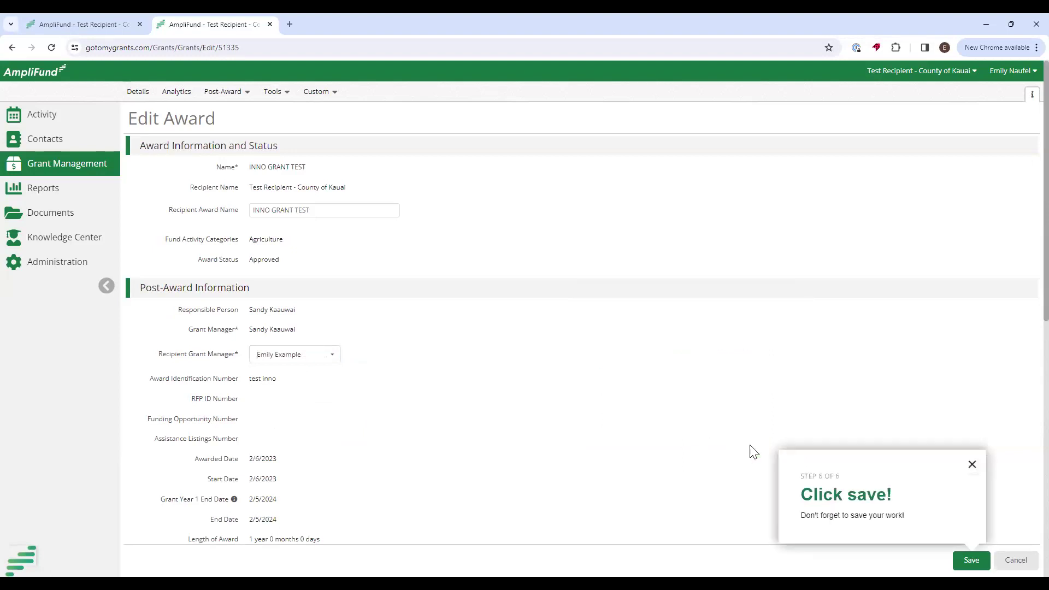
{"action": "left_click", "coordinate": [969, 556]}
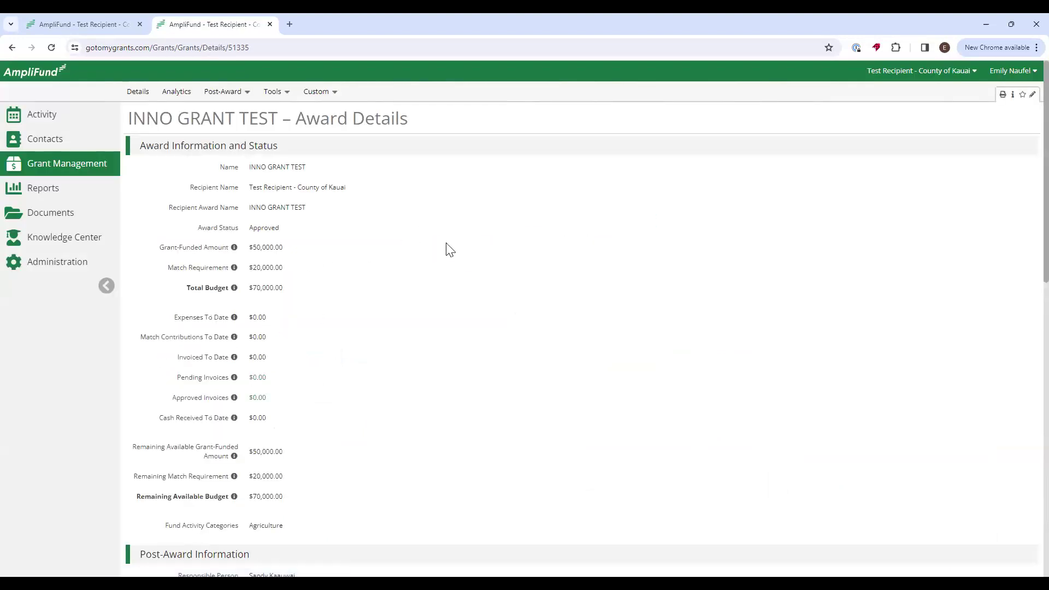
{"action": "left_click", "coordinate": [528, 388]}
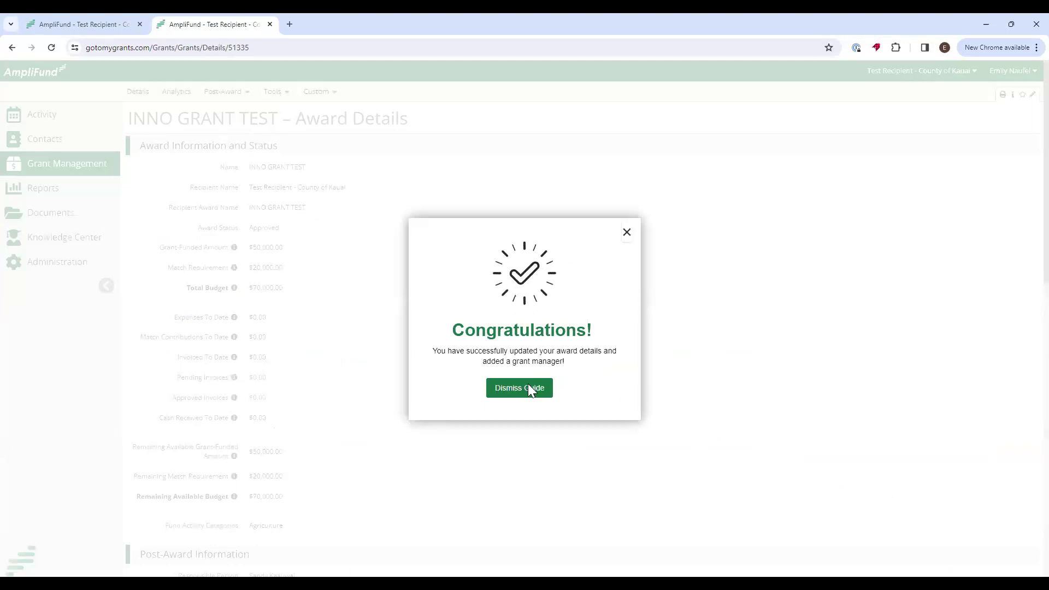
Review the recipient grant manager field and the INNO GRANT TEST award name.
{"action": "scroll", "coordinate": [345, 463], "scroll_direction": "down", "scroll_amount": 3}
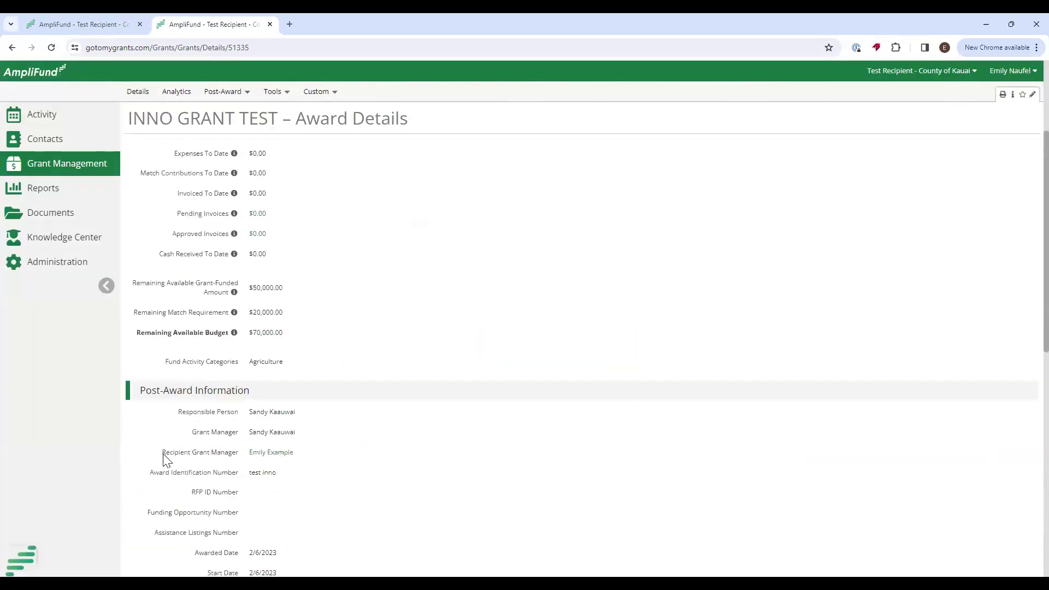
{"action": "left_click_drag", "start_coordinate": [163, 452], "coordinate": [313, 461]}
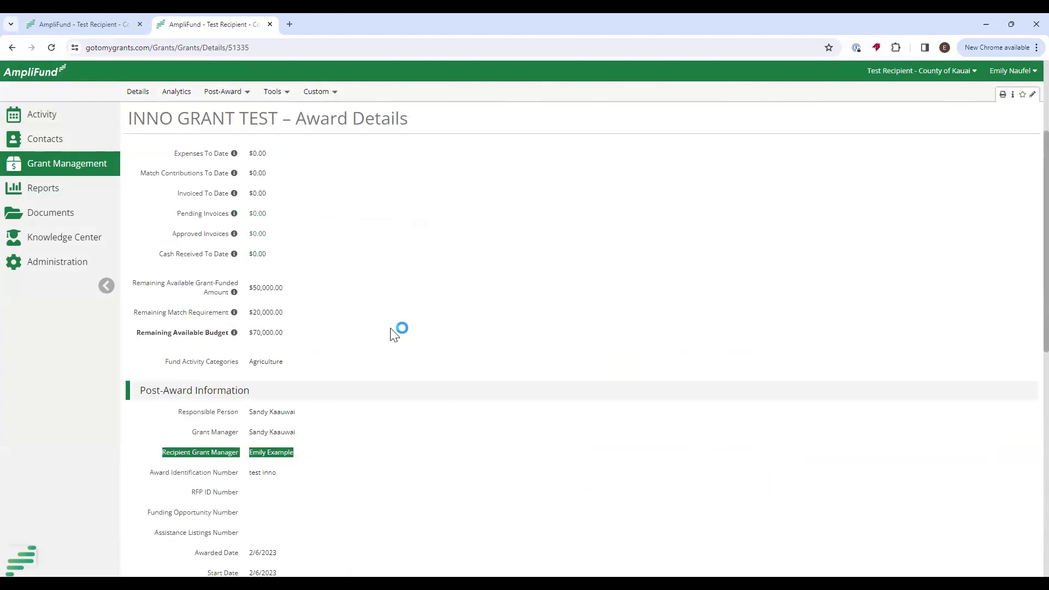
{"action": "scroll", "coordinate": [395, 334], "scroll_direction": "up", "scroll_amount": 3}
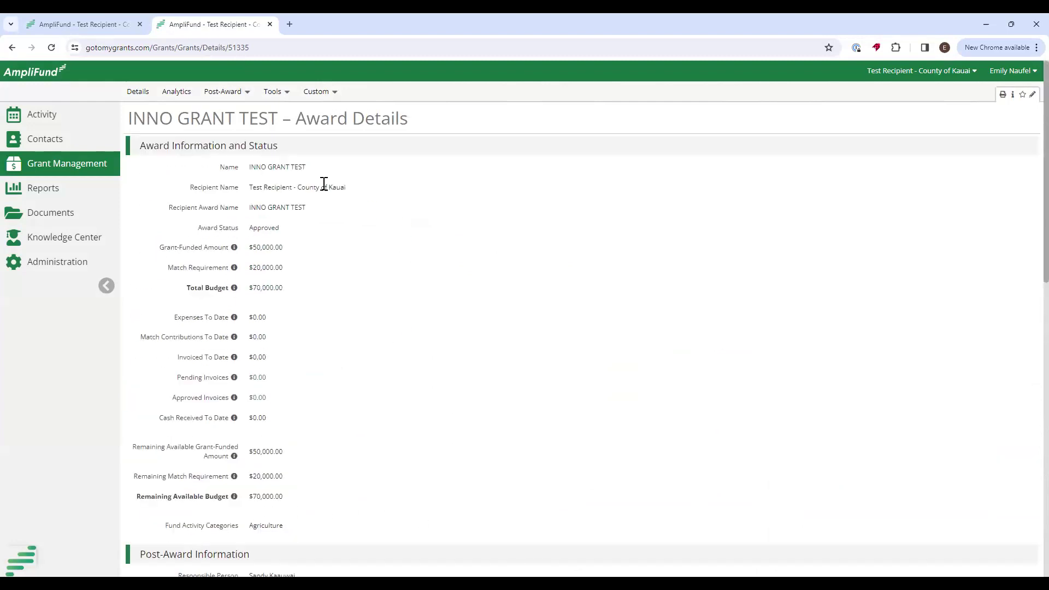
{"action": "mouse_move", "coordinate": [70, 164]}
{"action": "left_click_drag", "start_coordinate": [131, 119], "coordinate": [275, 118]}
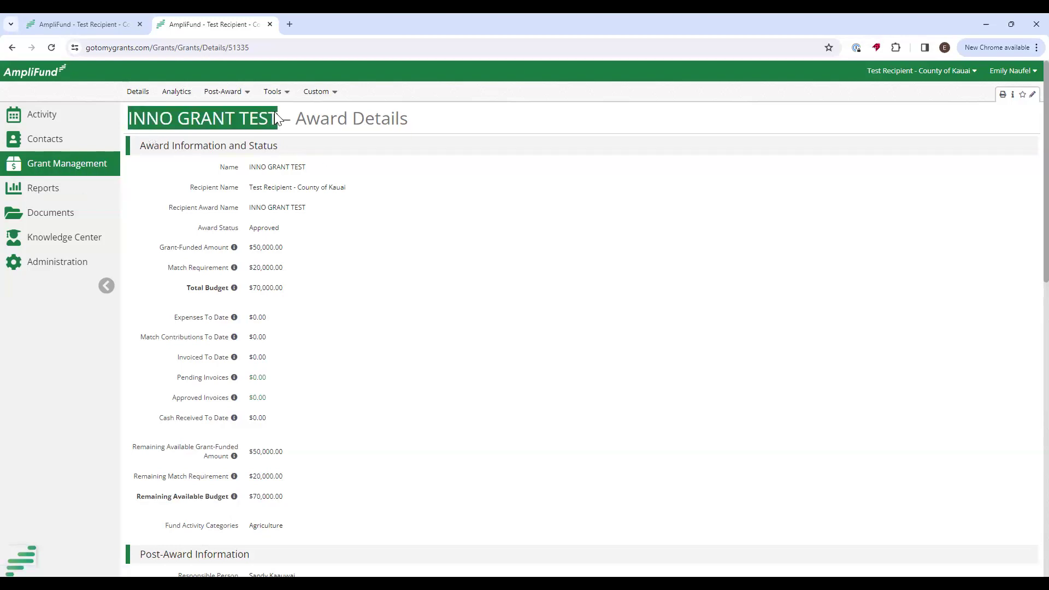
{"action": "left_click", "coordinate": [380, 150]}
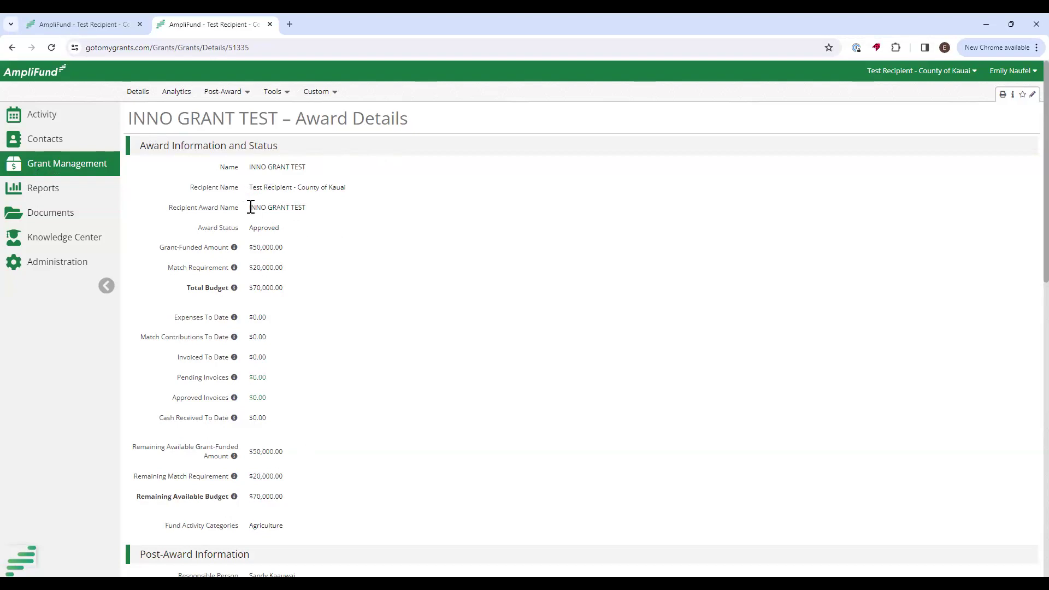
Review the Recipient Award Name, $50,000.00 grant-funded amount, $20,000.00 match and financial rows.
{"action": "left_click_drag", "start_coordinate": [251, 207], "coordinate": [384, 209]}
{"action": "left_click_drag", "start_coordinate": [250, 247], "coordinate": [304, 248]}
{"action": "left_click_drag", "start_coordinate": [250, 267], "coordinate": [322, 273]}
{"action": "left_click_drag", "start_coordinate": [167, 318], "coordinate": [286, 426]}
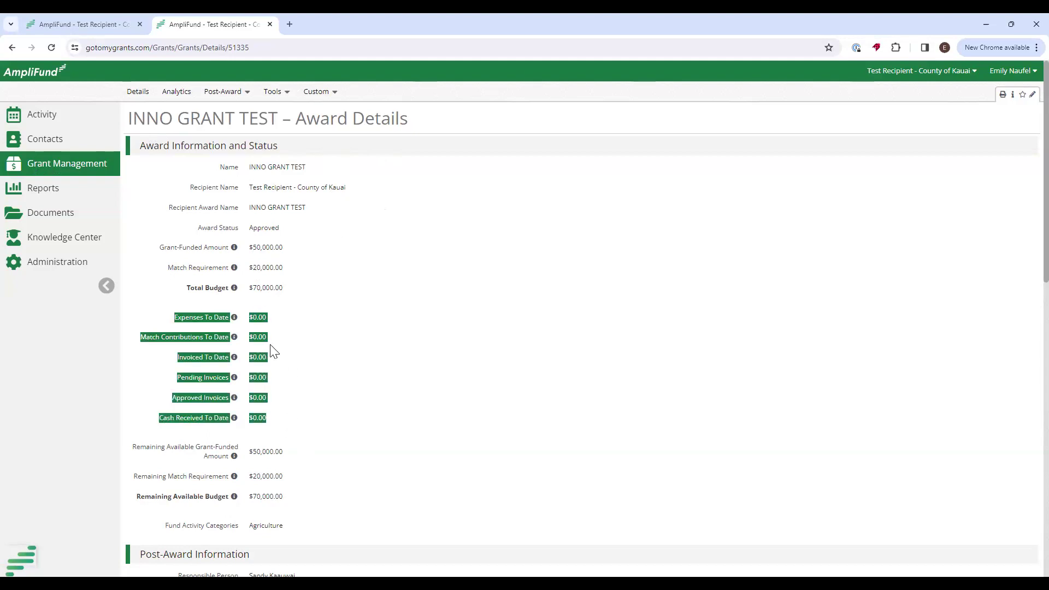
{"action": "left_click", "coordinate": [271, 322]}
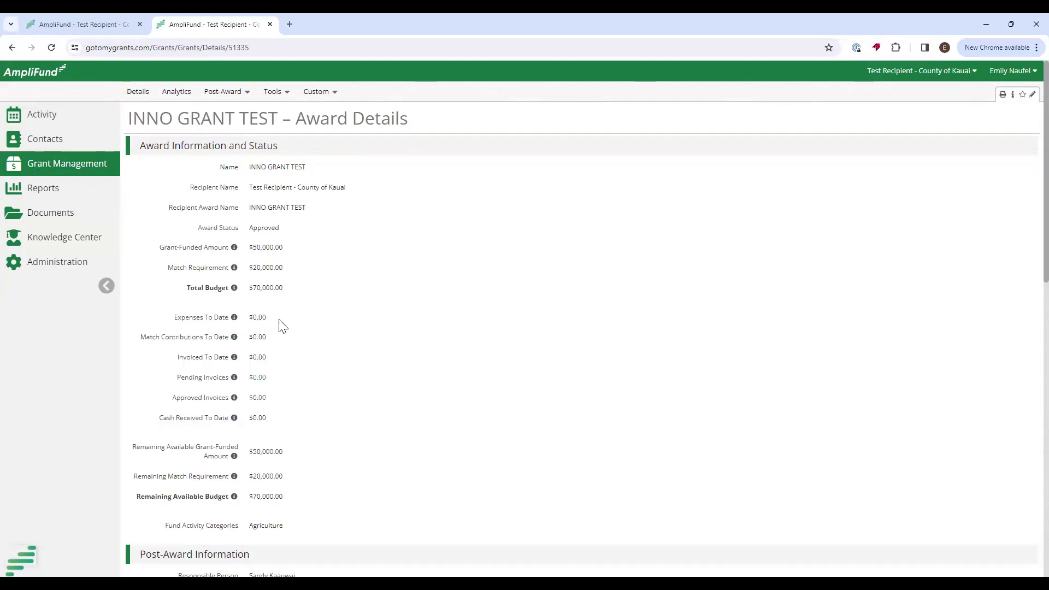
{"action": "scroll", "coordinate": [330, 327], "scroll_direction": "down", "scroll_amount": 2}
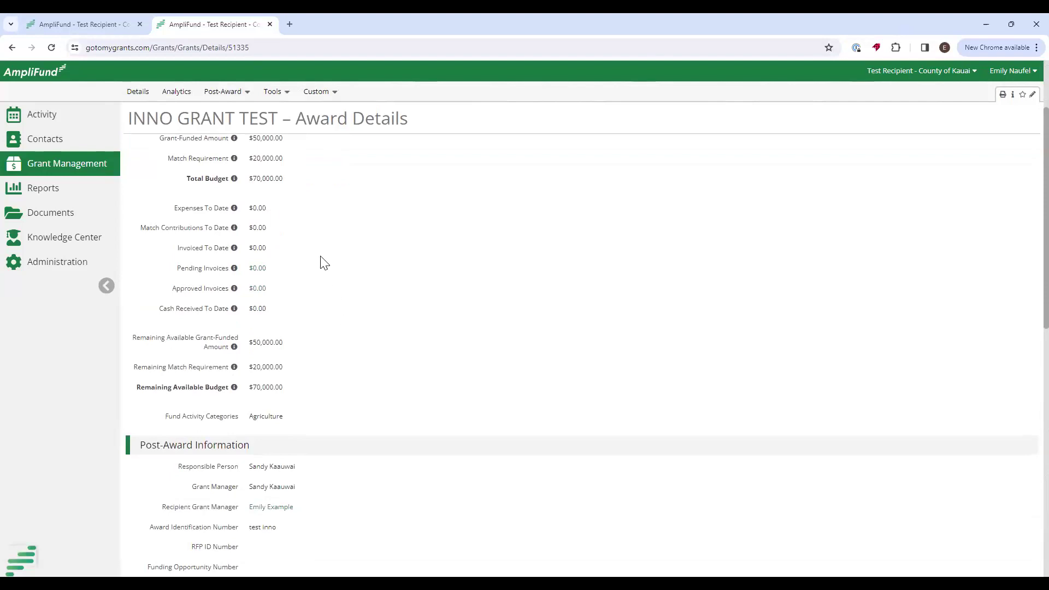
{"action": "scroll", "coordinate": [442, 354], "scroll_direction": "down", "scroll_amount": 4}
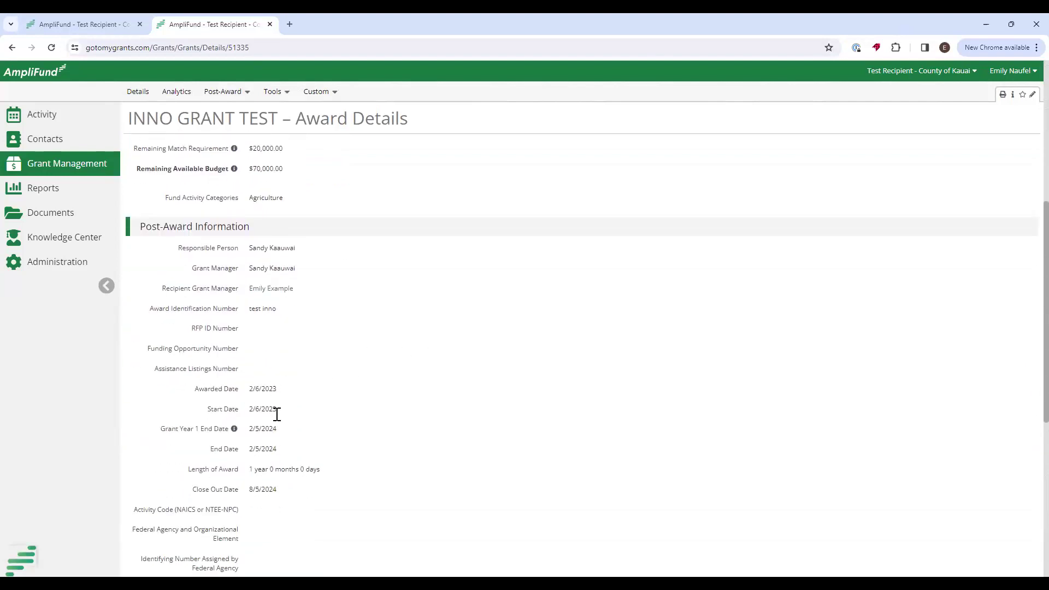
{"action": "scroll", "coordinate": [302, 454], "scroll_direction": "down", "scroll_amount": 3}
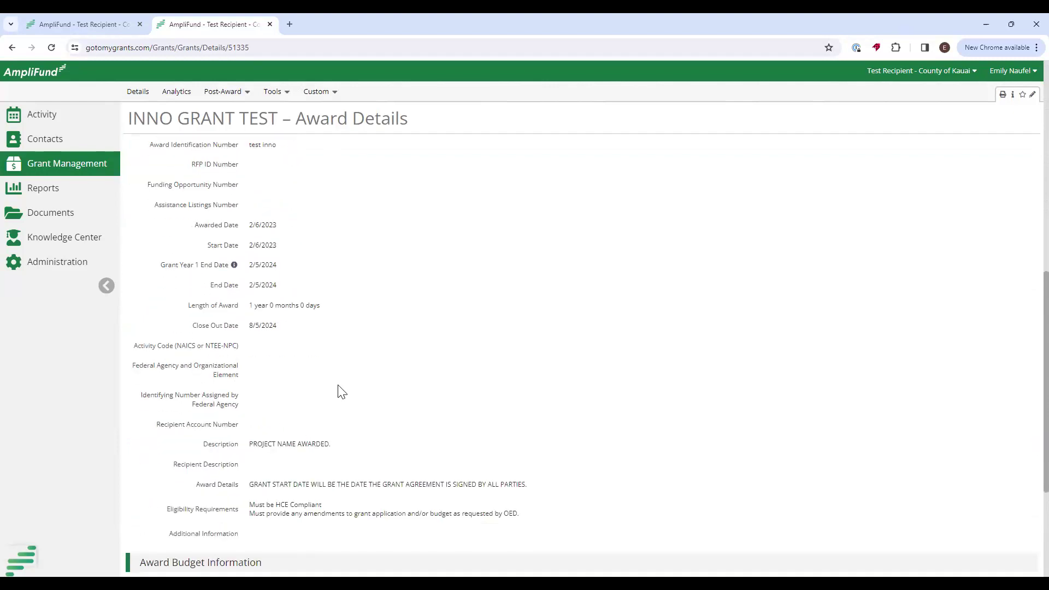
{"action": "scroll", "coordinate": [352, 333], "scroll_direction": "up", "scroll_amount": 10}
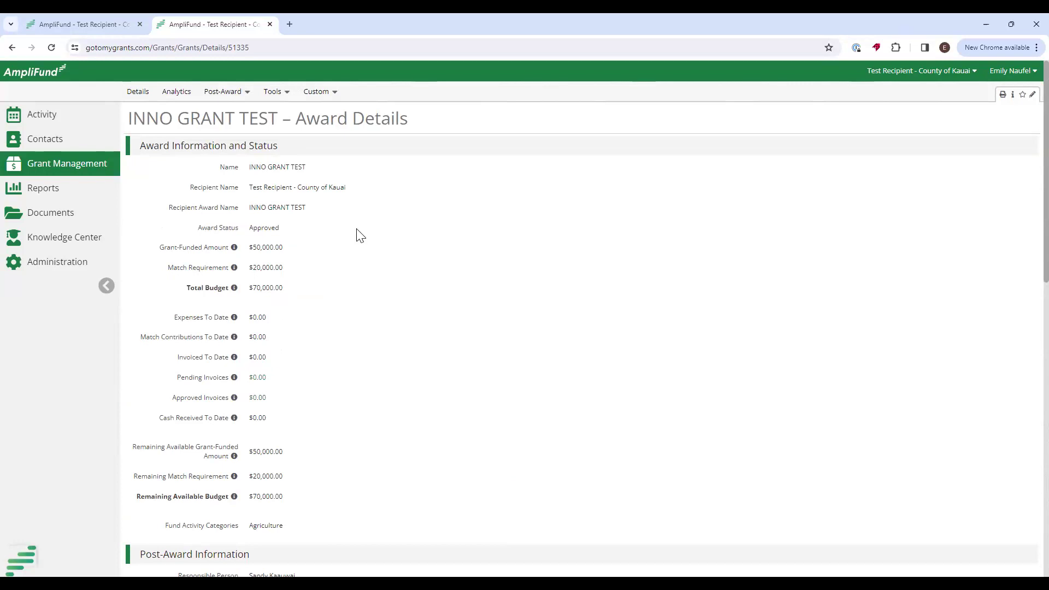
{"action": "left_click", "coordinate": [230, 97]}
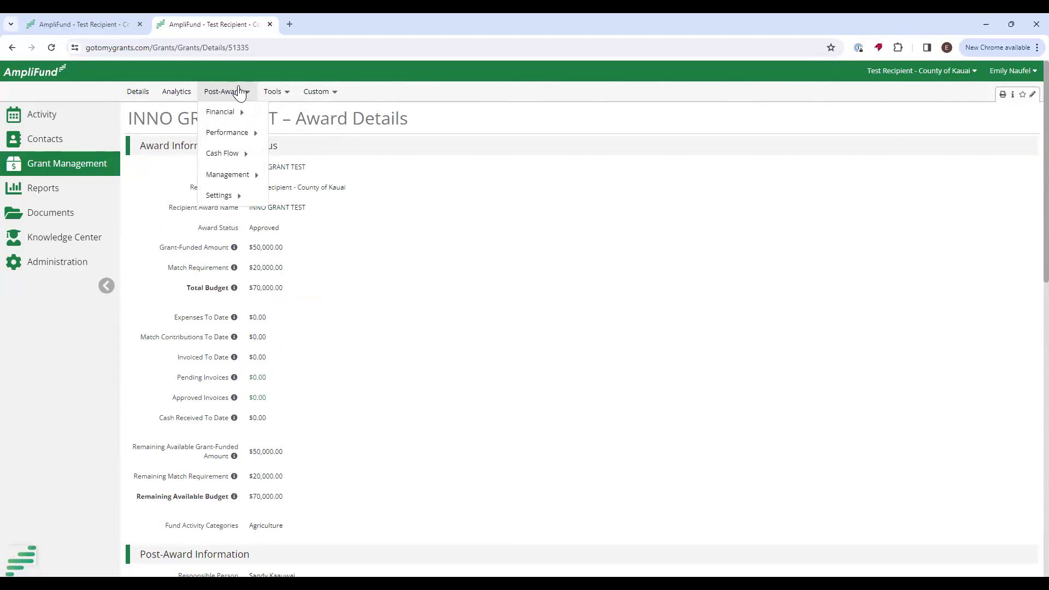
Open the INNO GRANT TEST Budget page from Post-Award > Financial.
{"action": "mouse_move", "coordinate": [236, 117]}
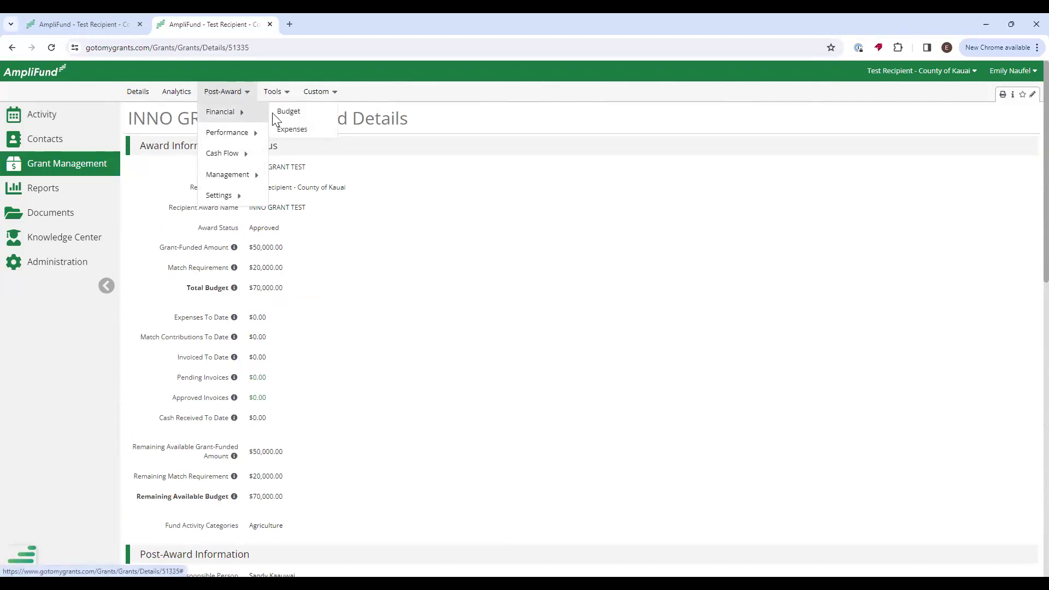
{"action": "left_click", "coordinate": [311, 118]}
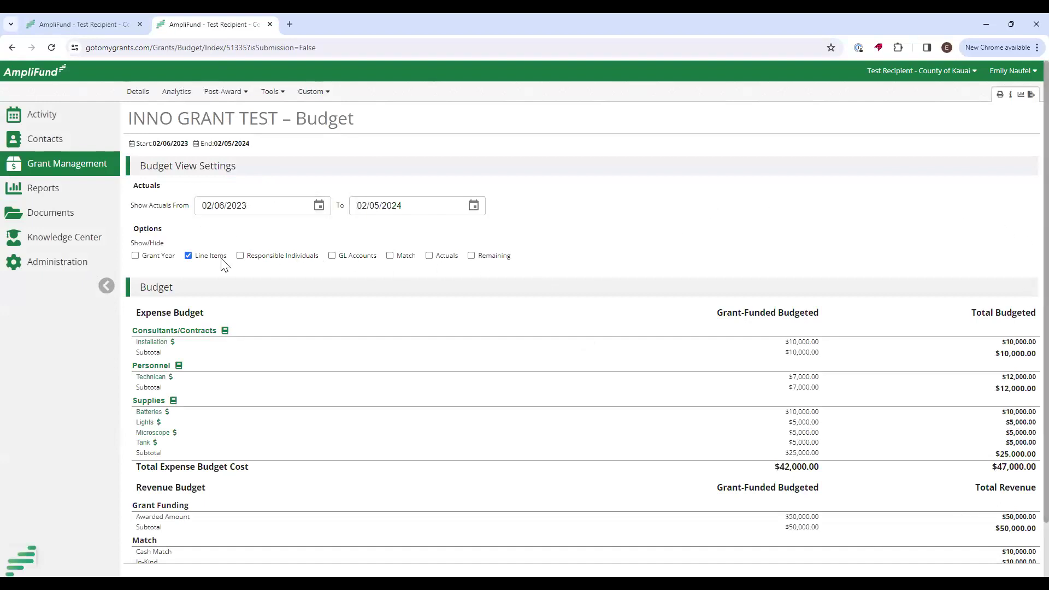
Toggle line items off and on, and add Match, Actuals and Remaining columns to the budget.
{"action": "left_click", "coordinate": [189, 256]}
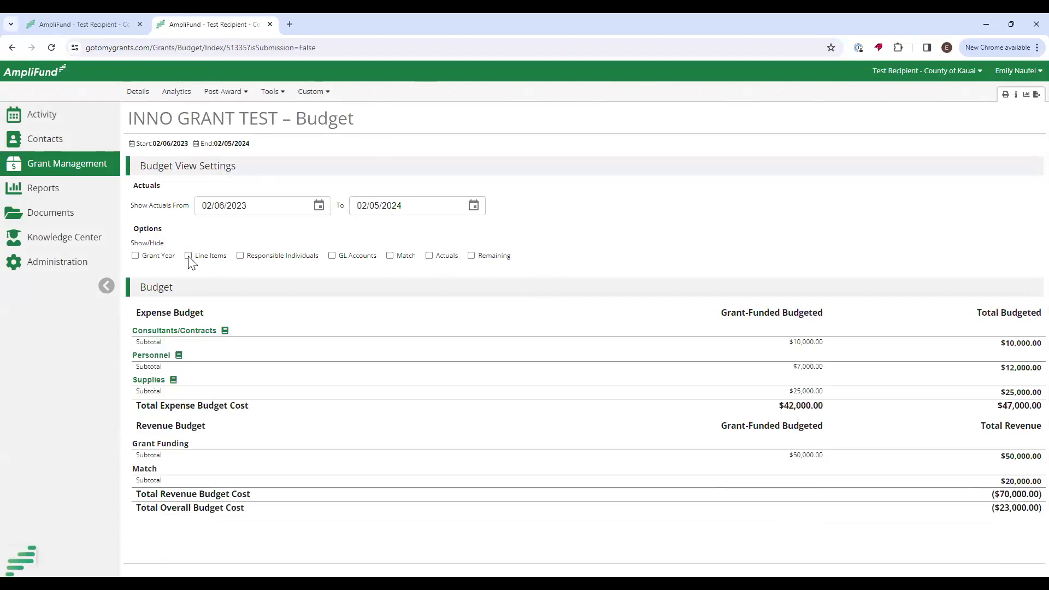
{"action": "left_click", "coordinate": [189, 256]}
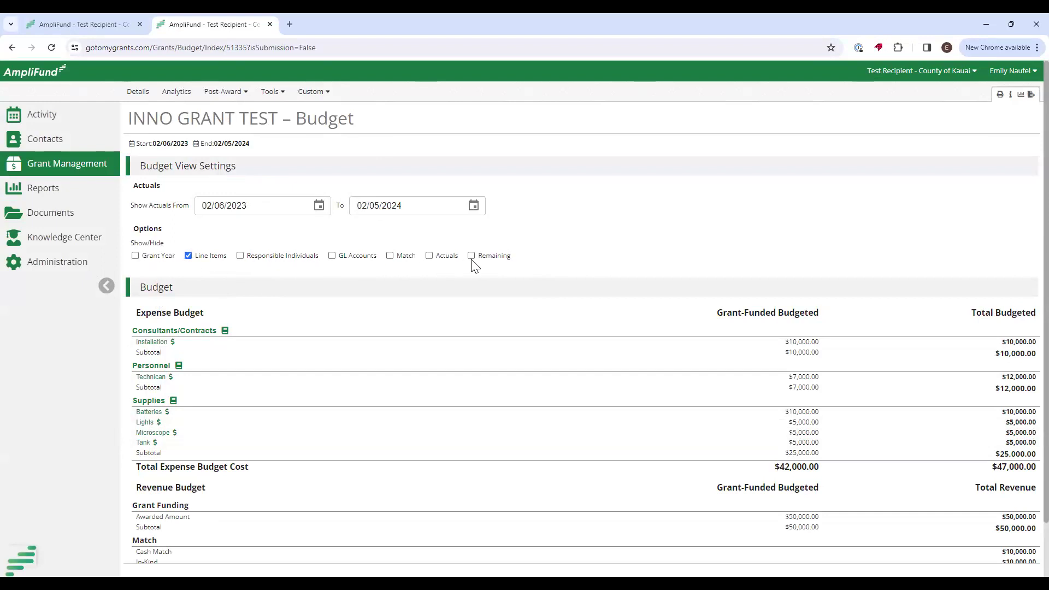
{"action": "left_click", "coordinate": [390, 256]}
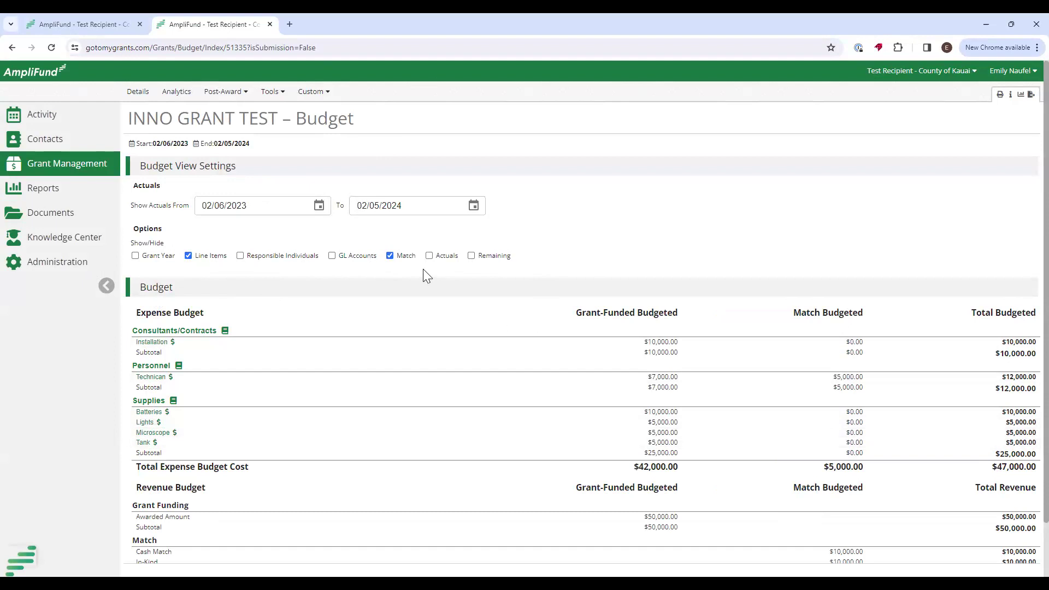
{"action": "left_click", "coordinate": [430, 256]}
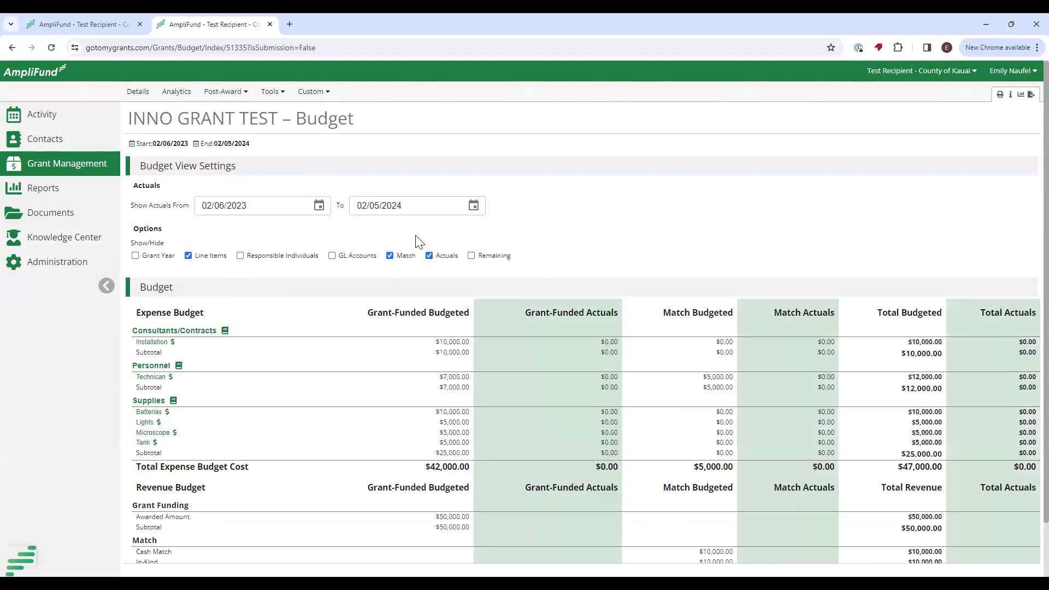
{"action": "left_click", "coordinate": [471, 256]}
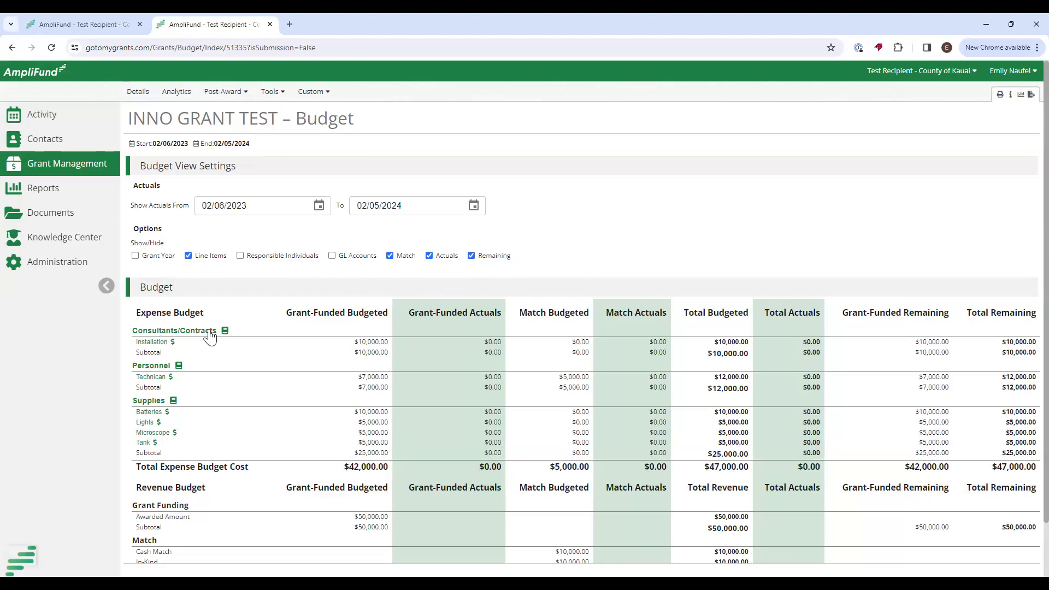
{"action": "mouse_move", "coordinate": [210, 336]}
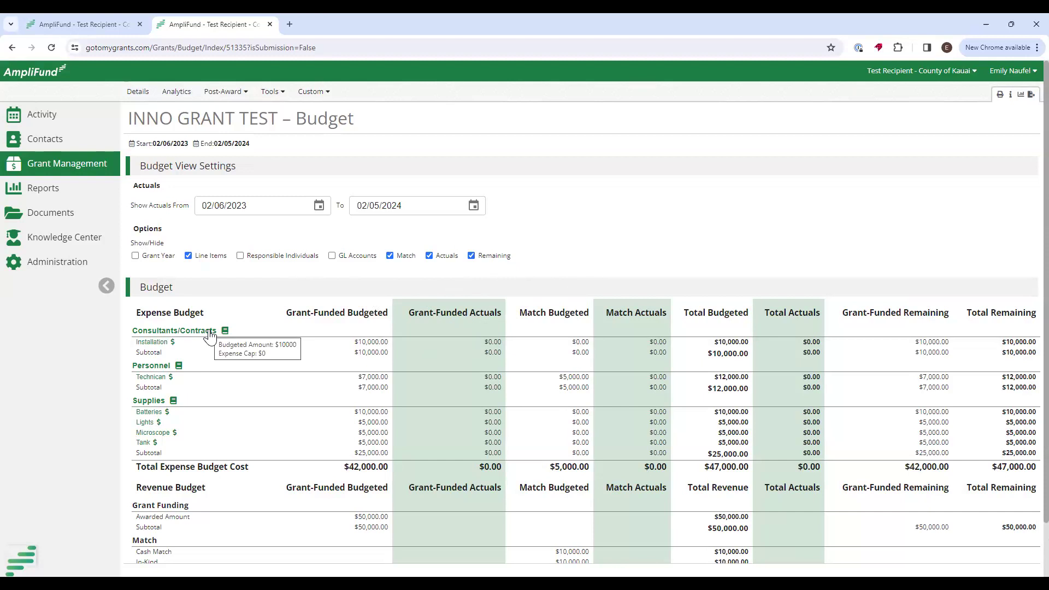
{"action": "left_click_drag", "start_coordinate": [356, 343], "coordinate": [400, 343]}
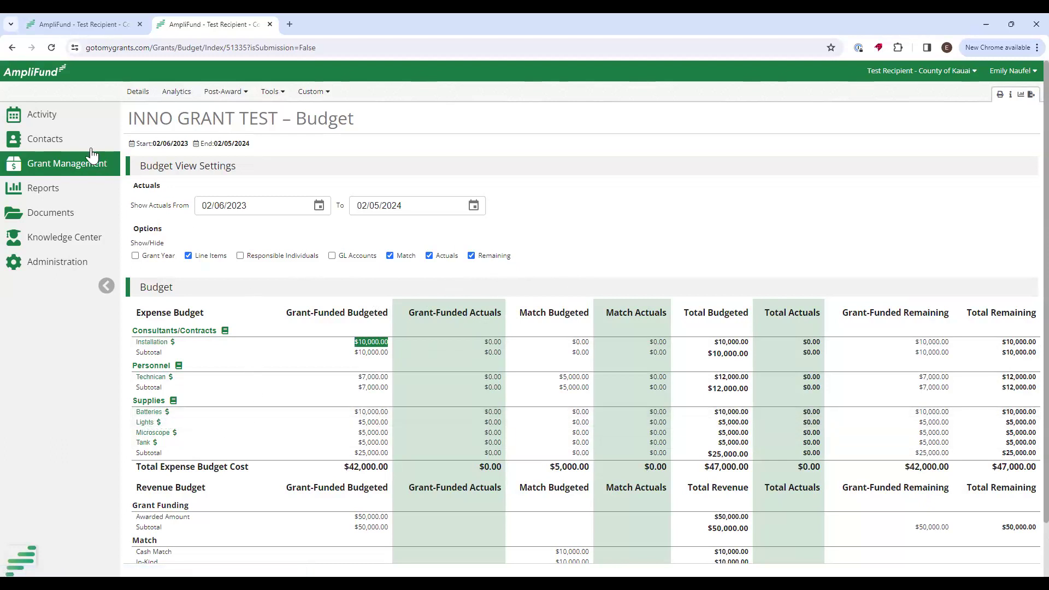
Open the Expenses page for the Supplies Batteries line item via its $ link.
{"action": "left_click", "coordinate": [34, 116]}
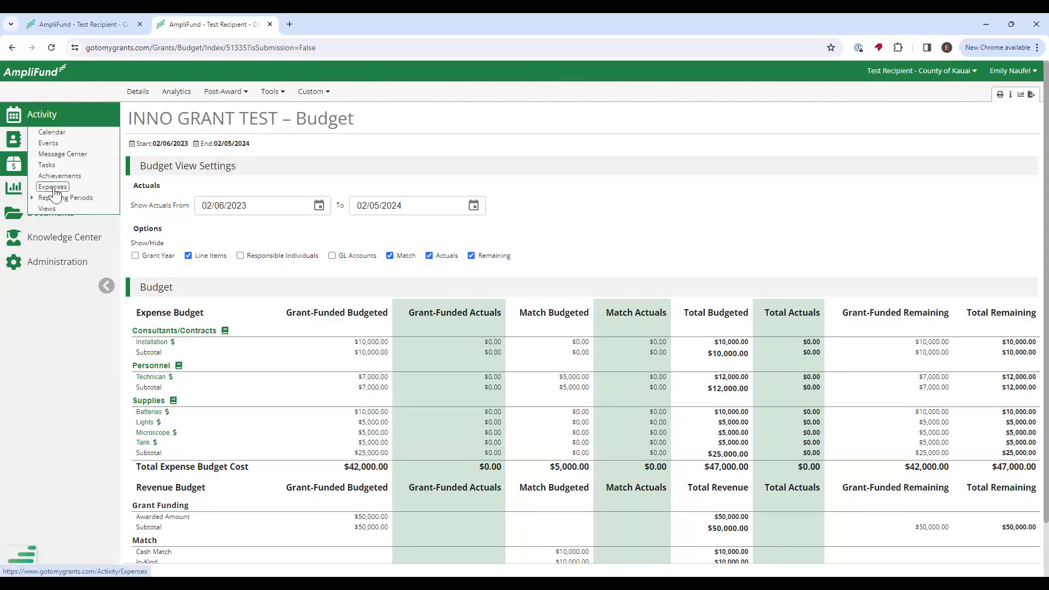
{"action": "left_click", "coordinate": [176, 414]}
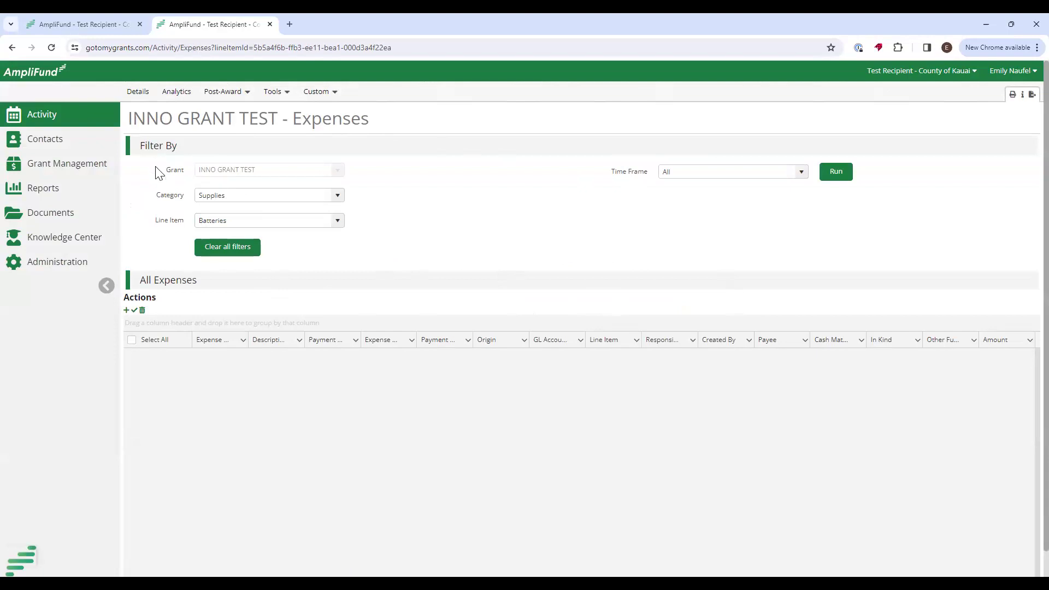
{"action": "double_click", "coordinate": [174, 171]}
{"action": "double_click", "coordinate": [164, 196]}
{"action": "triple_click", "coordinate": [178, 222]}
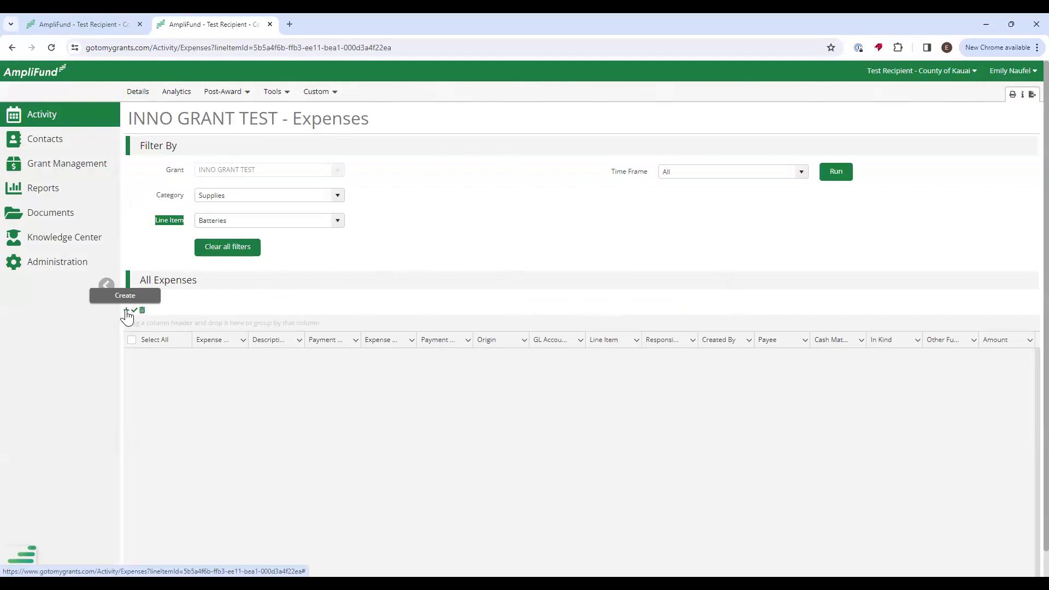
Start a new expense under Supplies > Batteries and enter a $500.00 direct cost.
{"action": "left_click", "coordinate": [126, 310]}
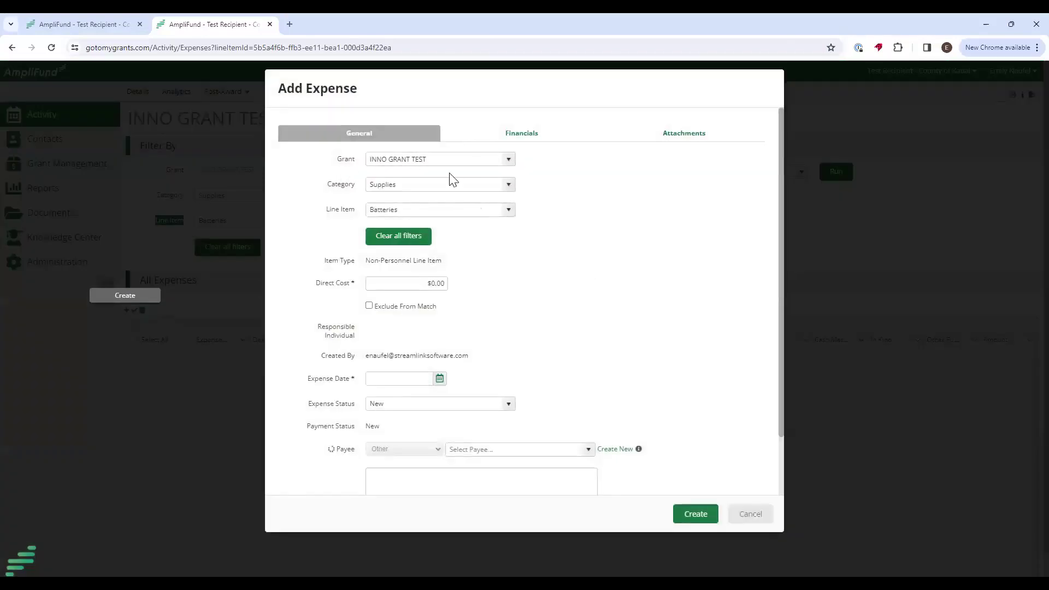
{"action": "left_click_drag", "start_coordinate": [335, 187], "coordinate": [392, 193]}
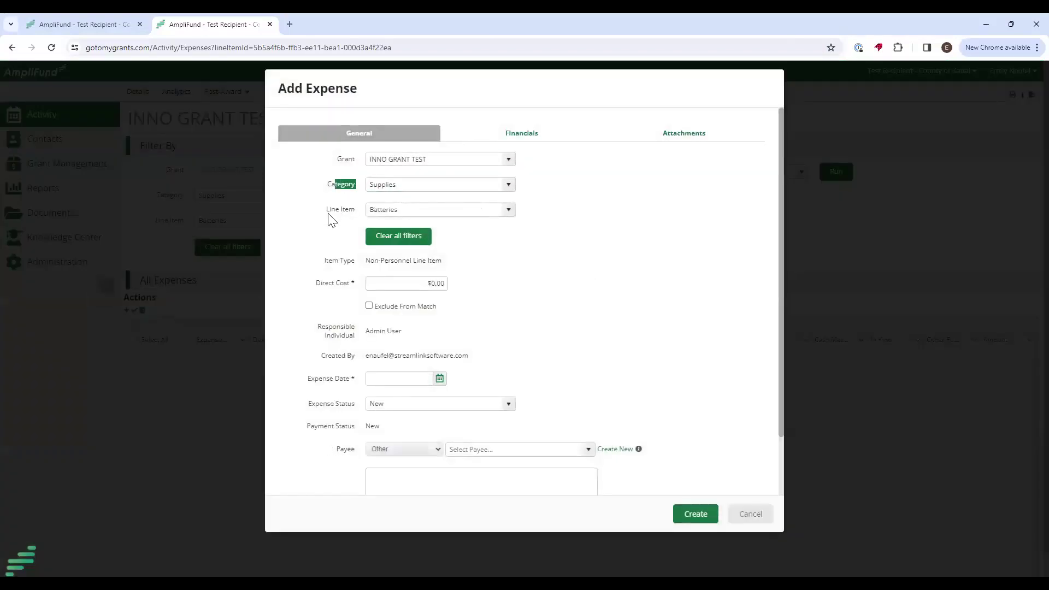
{"action": "left_click_drag", "start_coordinate": [329, 210], "coordinate": [372, 209]}
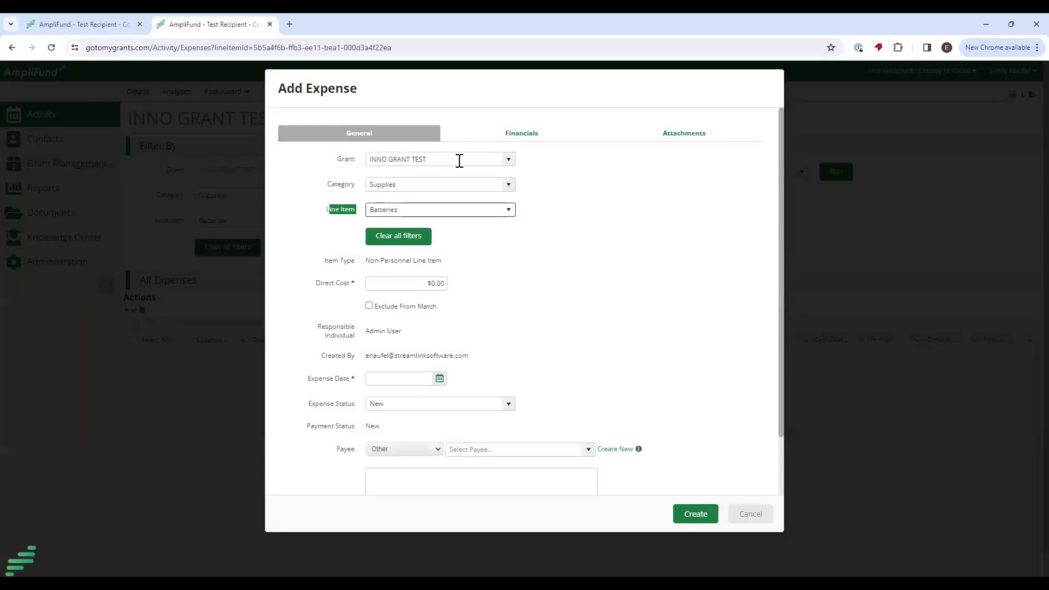
{"action": "left_click", "coordinate": [509, 186]}
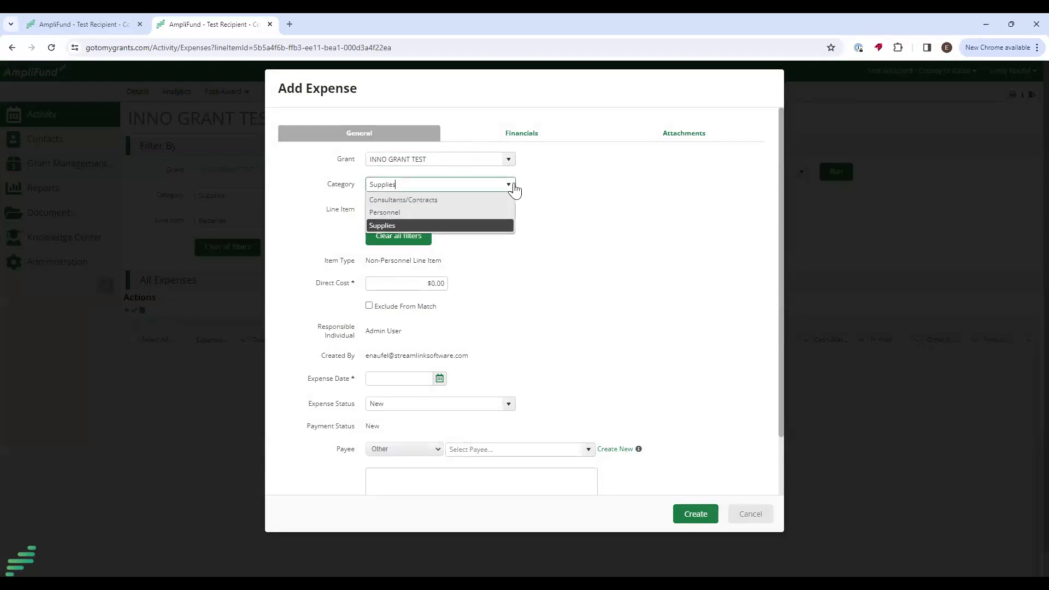
{"action": "left_click", "coordinate": [513, 188]}
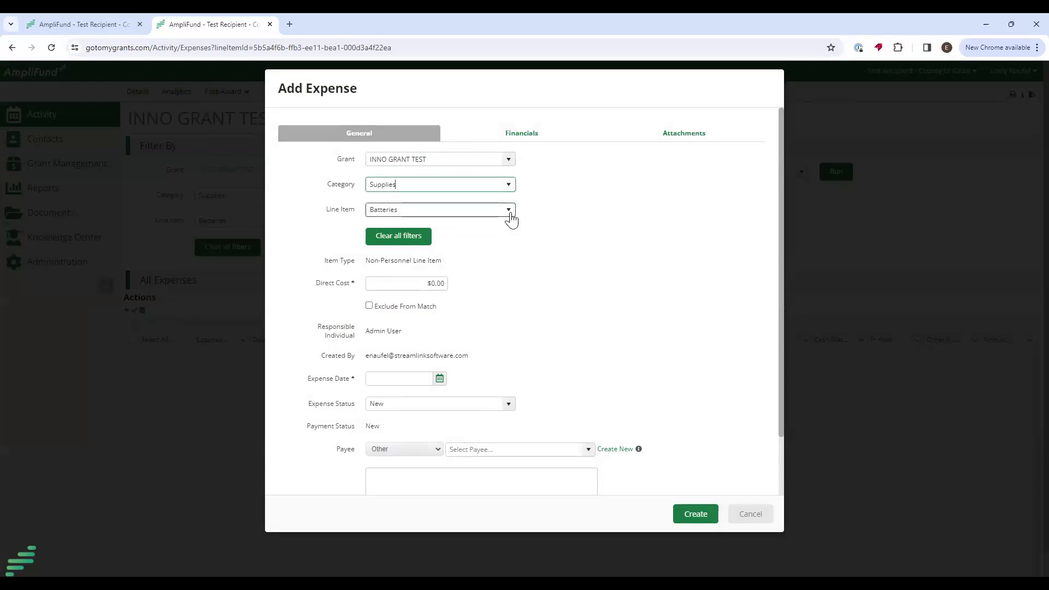
{"action": "left_click", "coordinate": [510, 214]}
{"action": "left_click", "coordinate": [509, 216]}
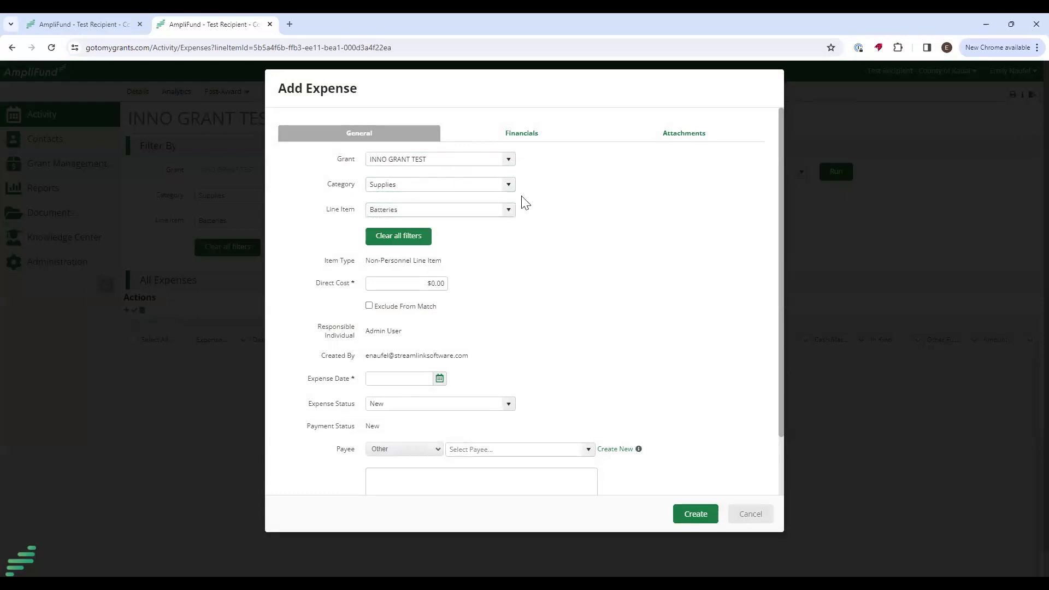
{"action": "left_click", "coordinate": [407, 284]}
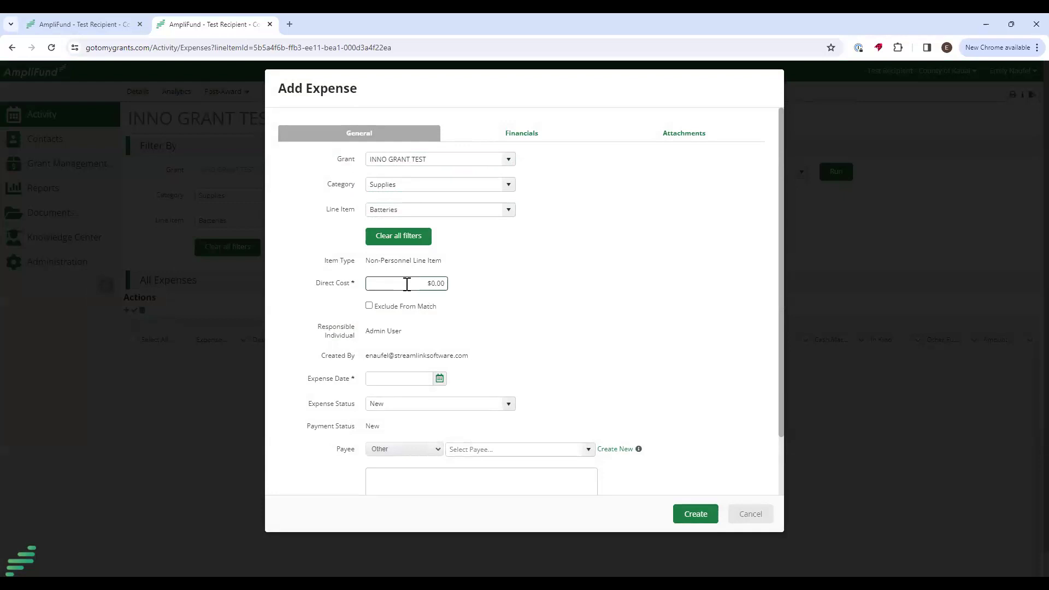
{"action": "left_click", "coordinate": [634, 306]}
{"action": "left_click_drag", "start_coordinate": [318, 284], "coordinate": [361, 288]}
Date the $500.00 Batteries expense 1/9/2024, set its status to Reviewed, and create it.
{"action": "left_click", "coordinate": [439, 378]}
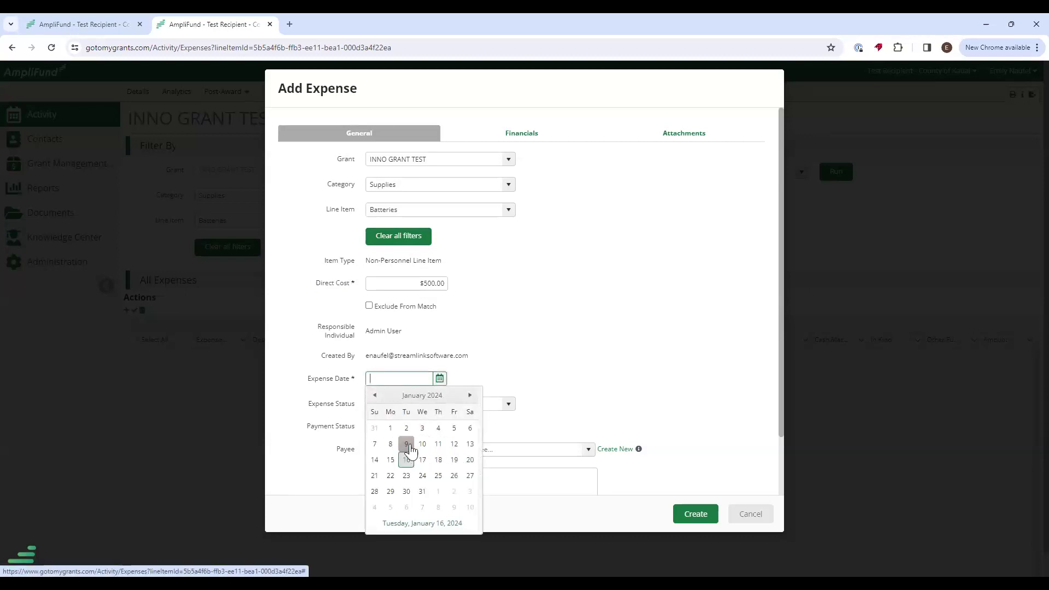
{"action": "left_click", "coordinate": [406, 444]}
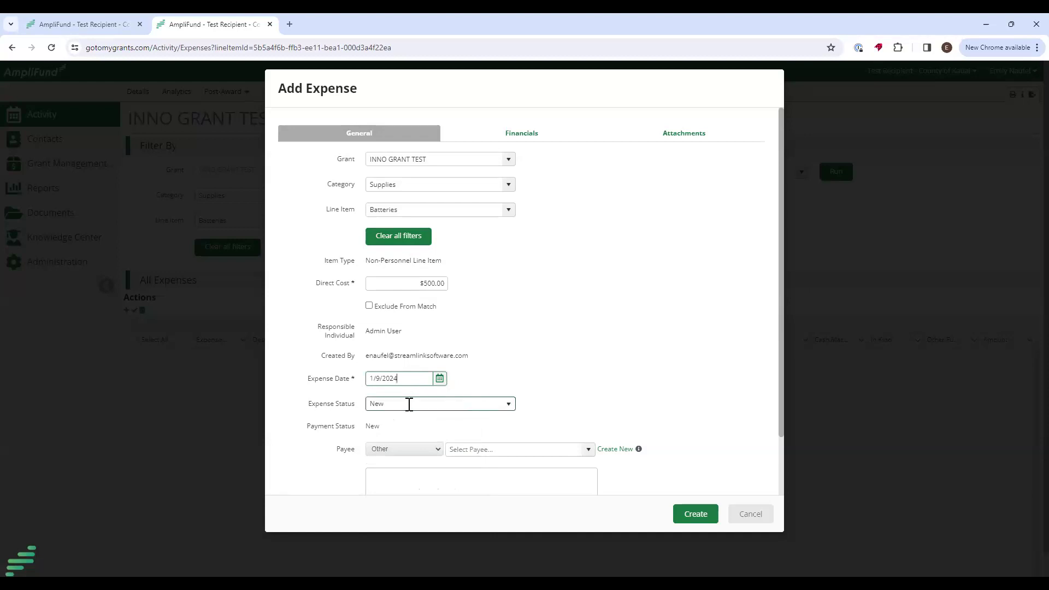
{"action": "left_click", "coordinate": [507, 404]}
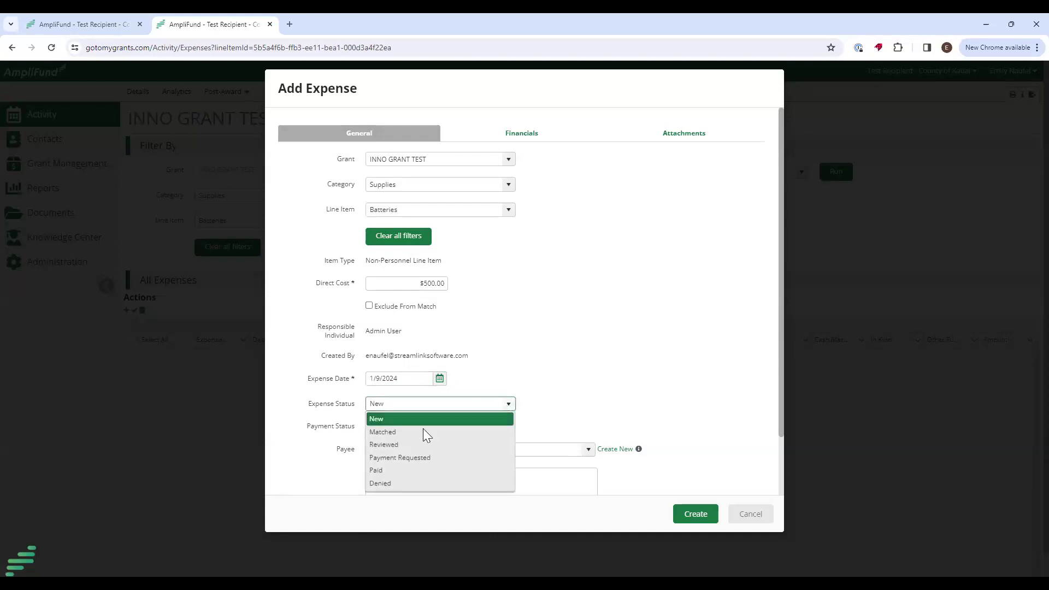
{"action": "left_click", "coordinate": [392, 446]}
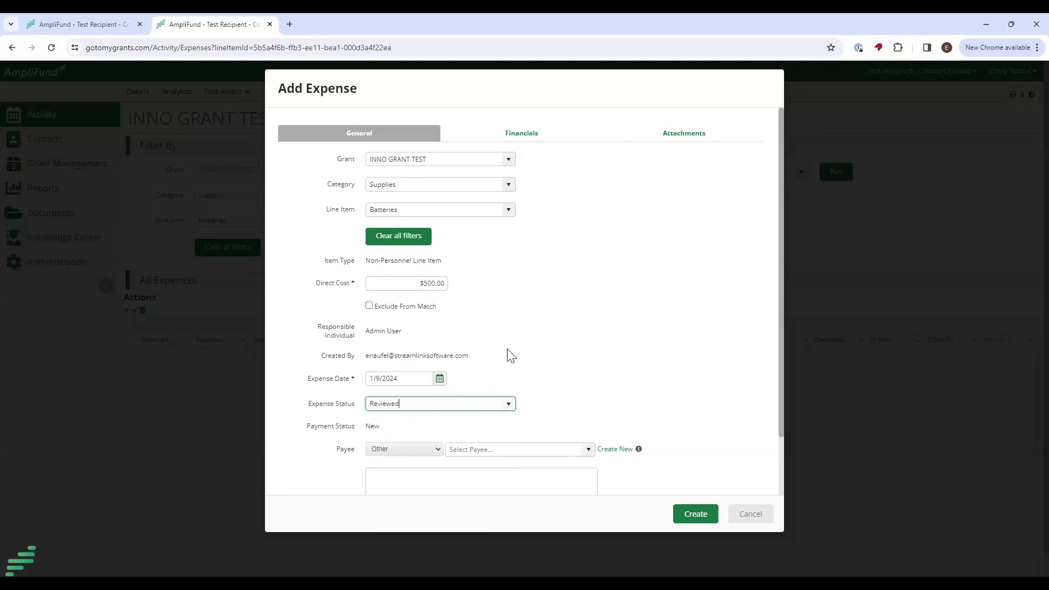
{"action": "scroll", "coordinate": [391, 350], "scroll_direction": "down", "scroll_amount": 1}
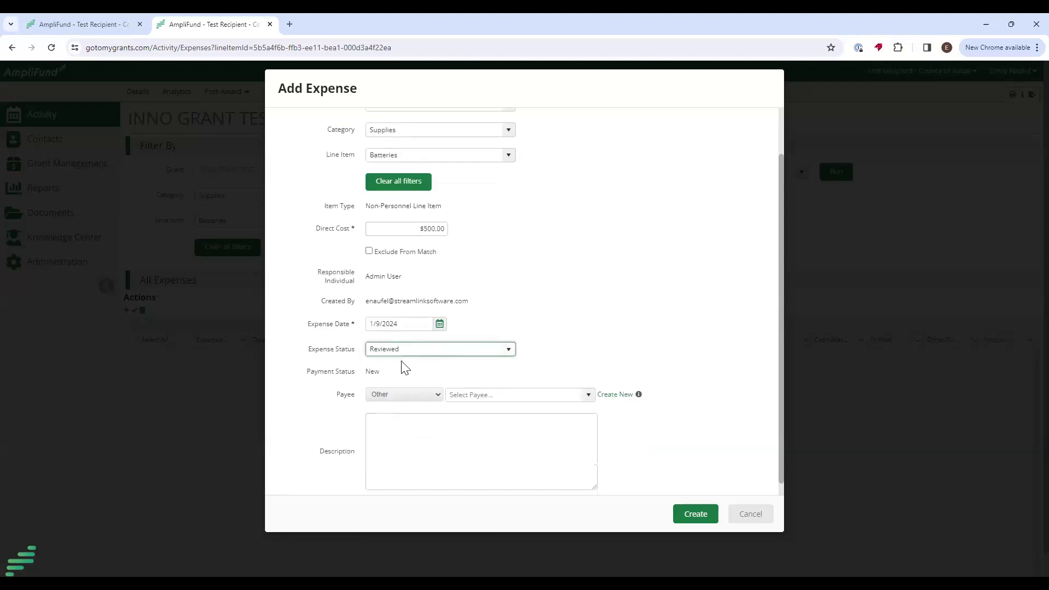
{"action": "left_click", "coordinate": [413, 441]}
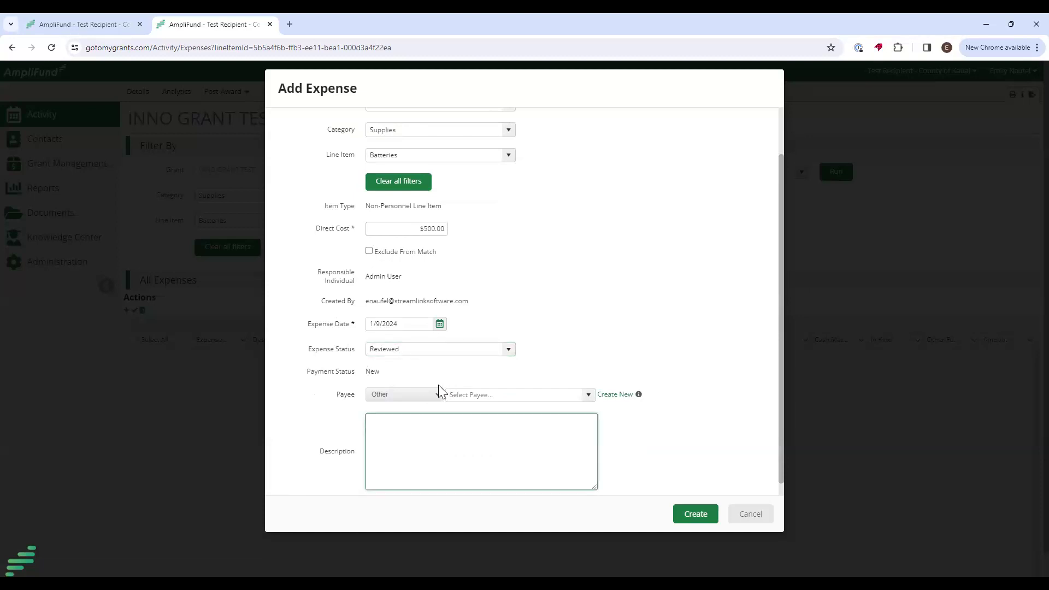
{"action": "scroll", "coordinate": [464, 448], "scroll_direction": "down", "scroll_amount": 1}
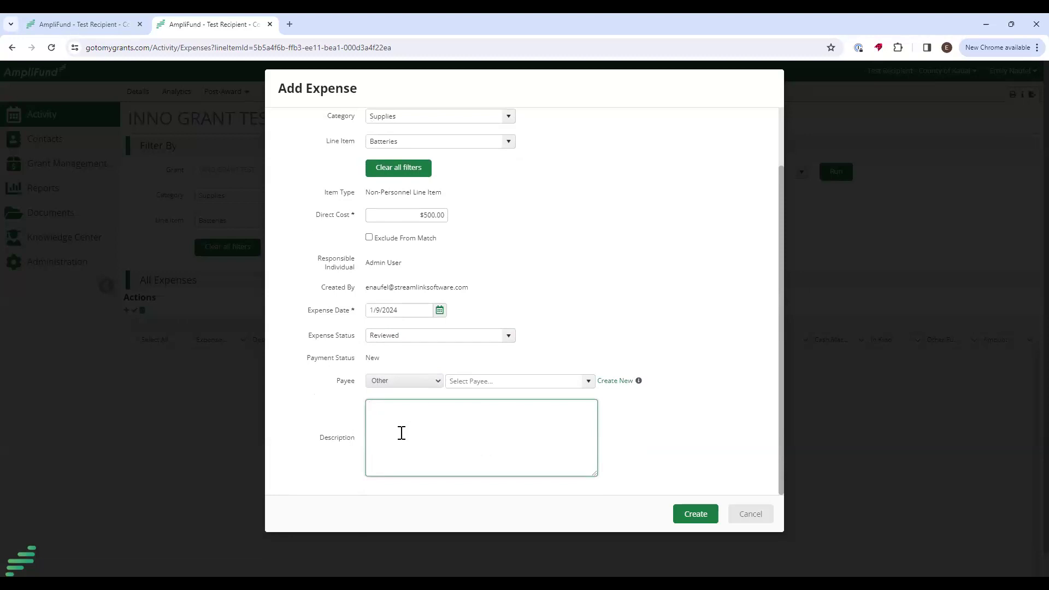
{"action": "scroll", "coordinate": [463, 451], "scroll_direction": "up", "scroll_amount": 1}
{"action": "scroll", "coordinate": [463, 452], "scroll_direction": "down", "scroll_amount": 1}
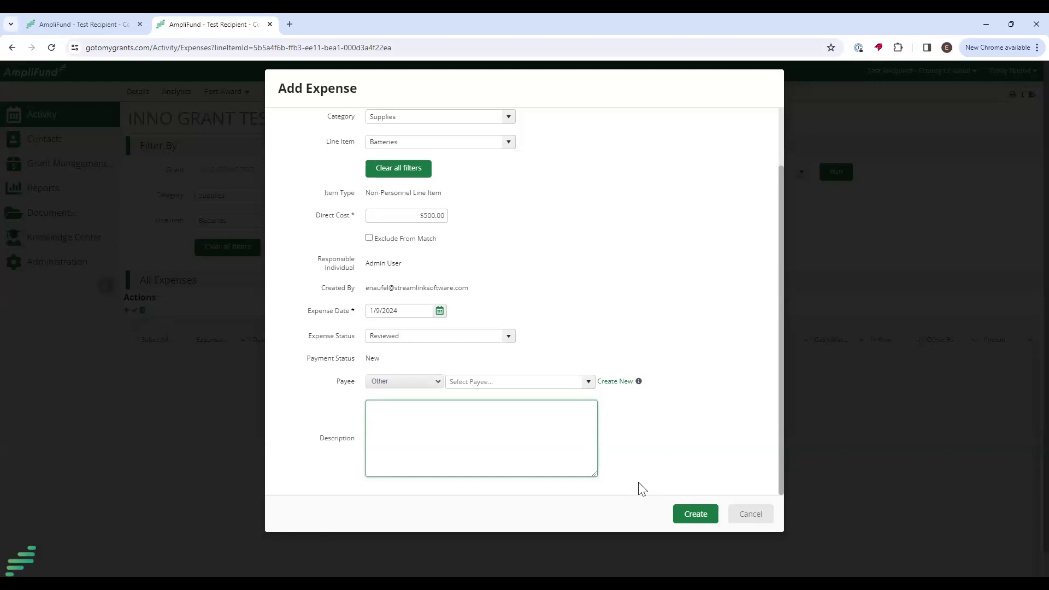
{"action": "left_click", "coordinate": [697, 514]}
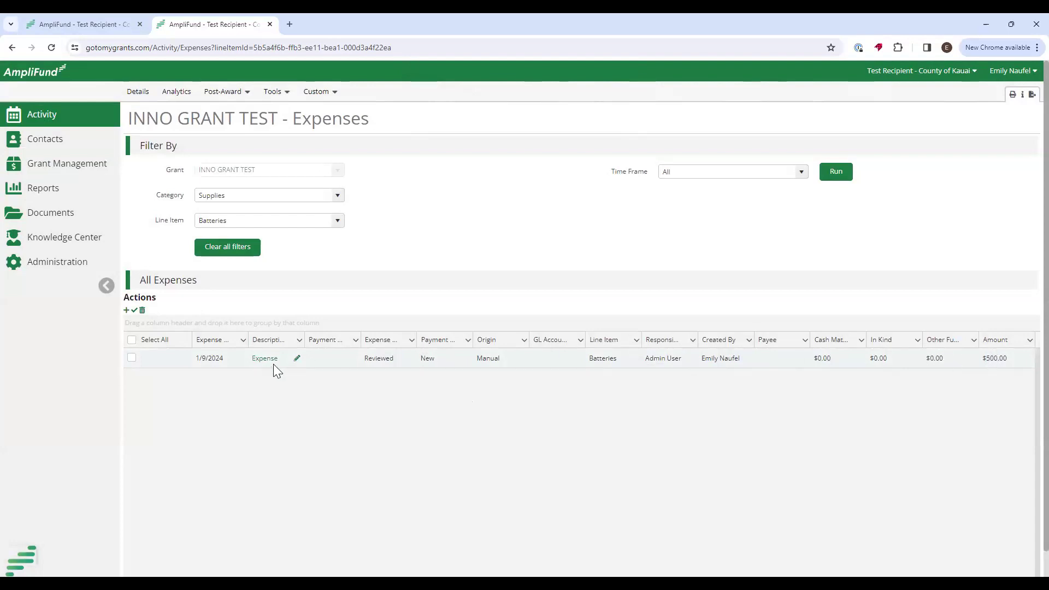
Change the Batteries expense's direct cost from $500.00 to $505.00 and save it.
{"action": "left_click", "coordinate": [297, 361]}
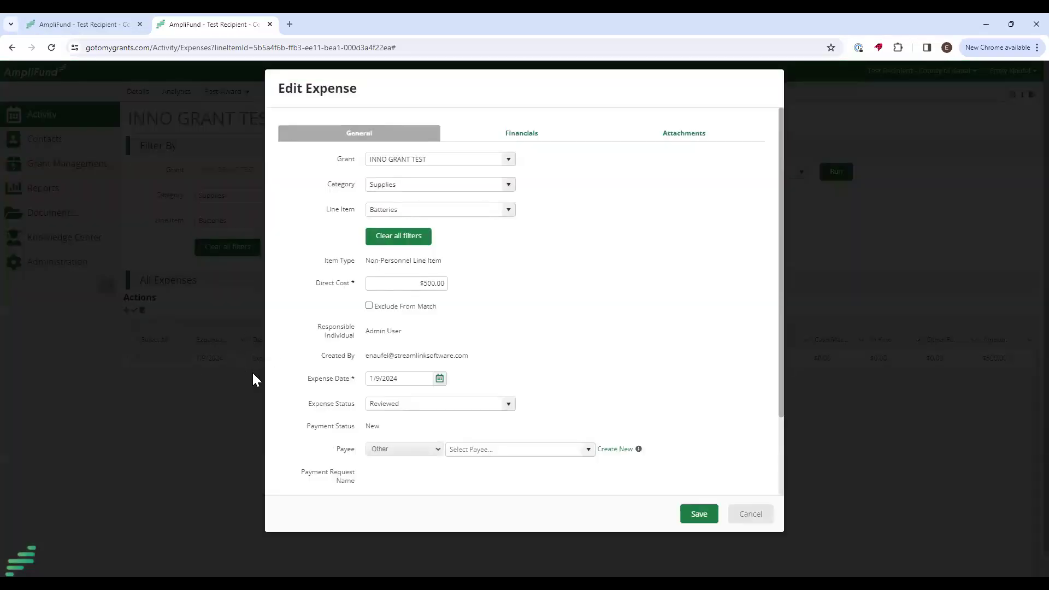
{"action": "left_click", "coordinate": [434, 283]}
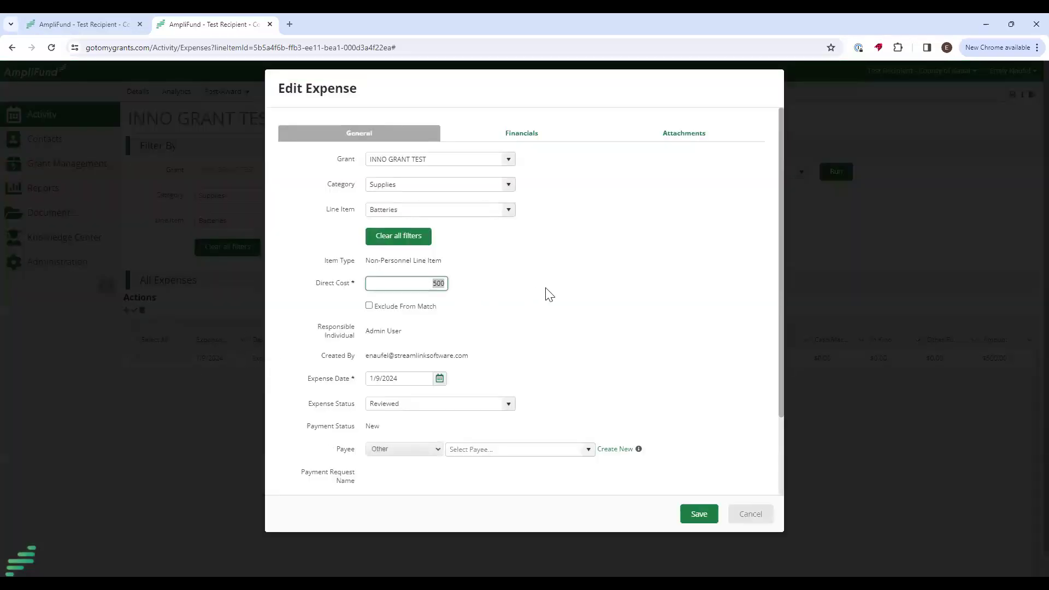
{"action": "type", "text": "5"}
{"action": "left_click", "coordinate": [549, 295]}
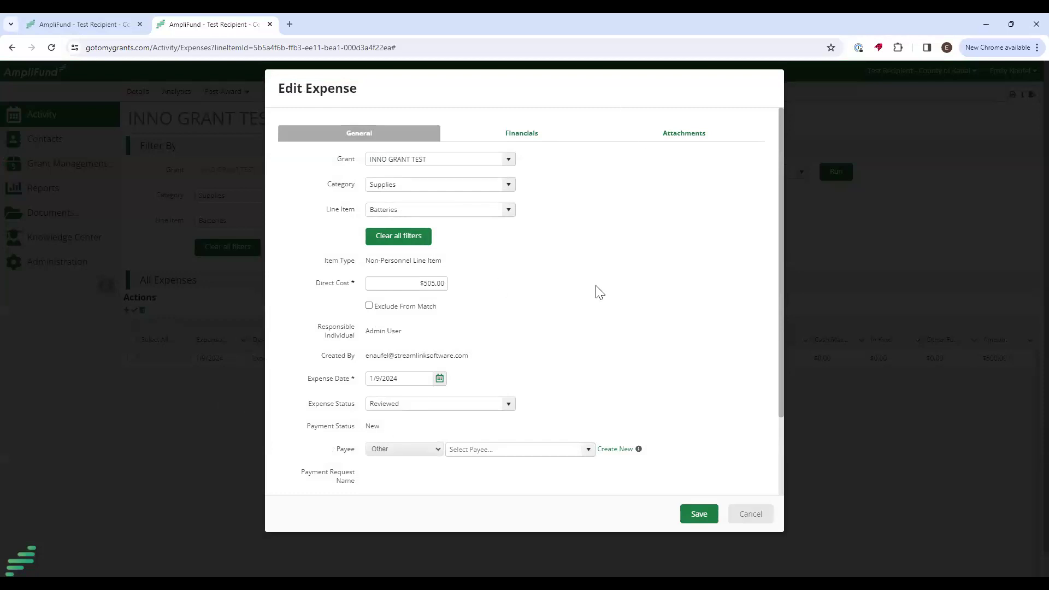
{"action": "left_click", "coordinate": [690, 508]}
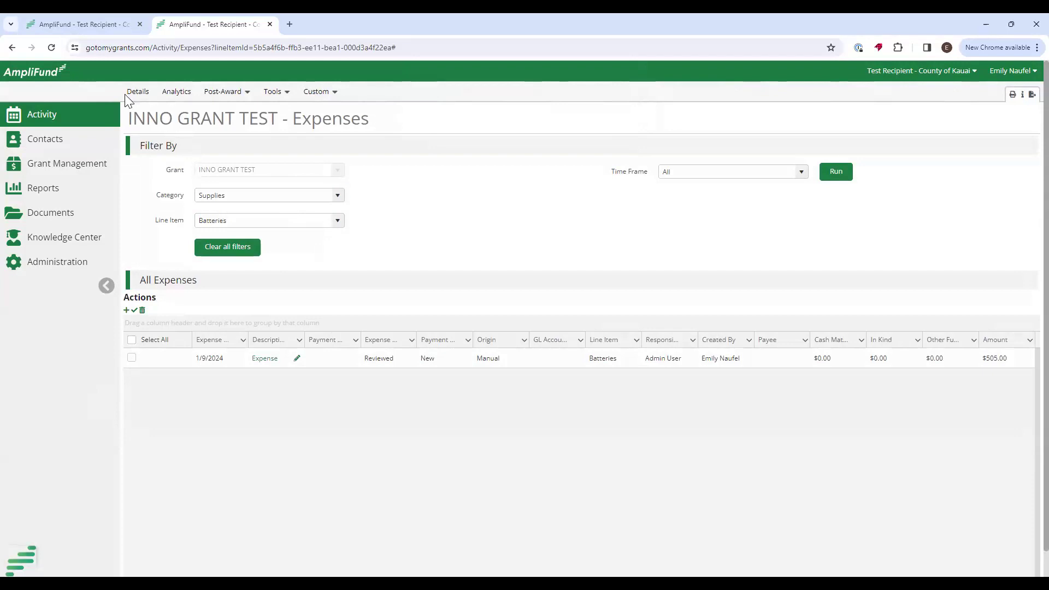
Start a Personnel expense on the Technican line item with a $1,000.00 direct cost.
{"action": "left_click", "coordinate": [103, 25]}
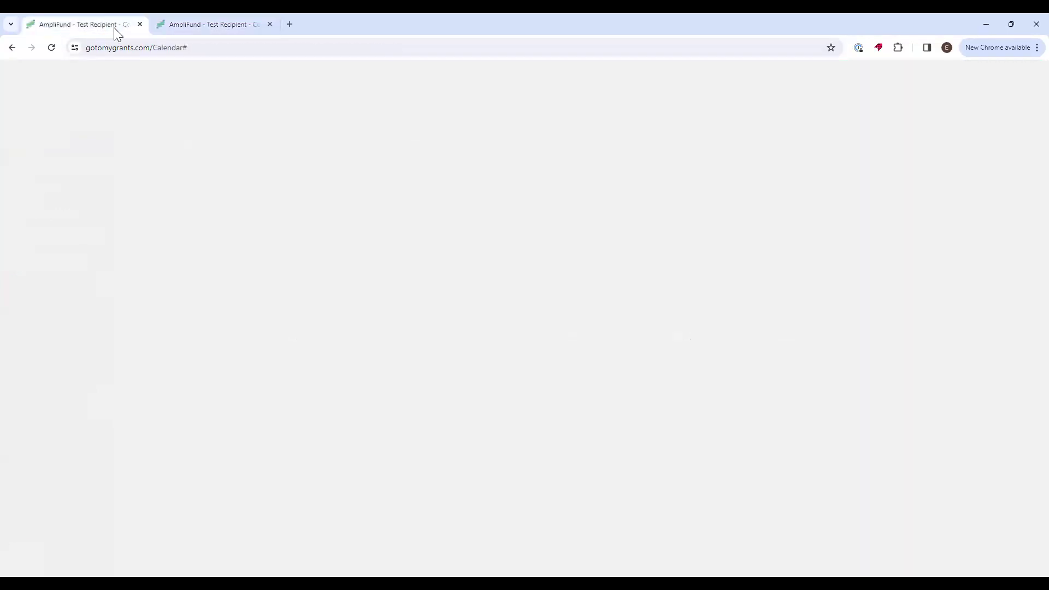
{"action": "left_click", "coordinate": [206, 24]}
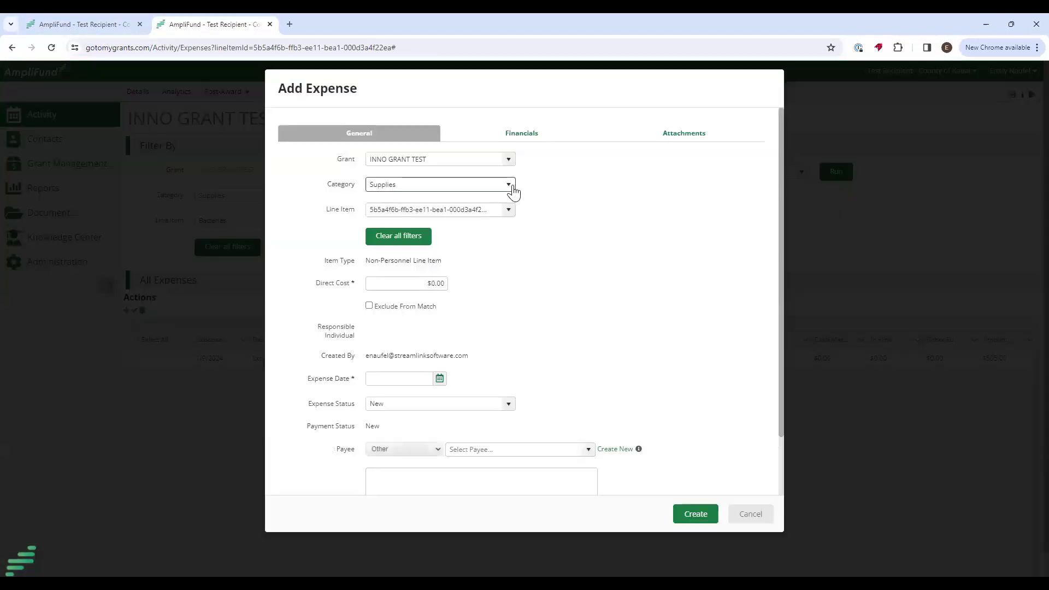
{"action": "left_click", "coordinate": [509, 185]}
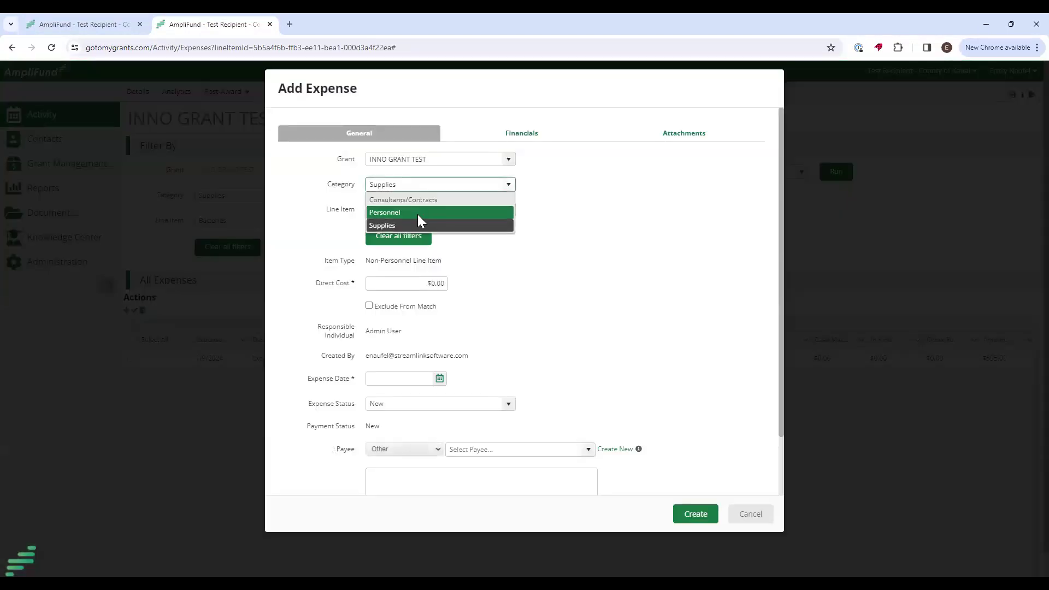
{"action": "left_click", "coordinate": [417, 211]}
{"action": "left_click", "coordinate": [511, 214]}
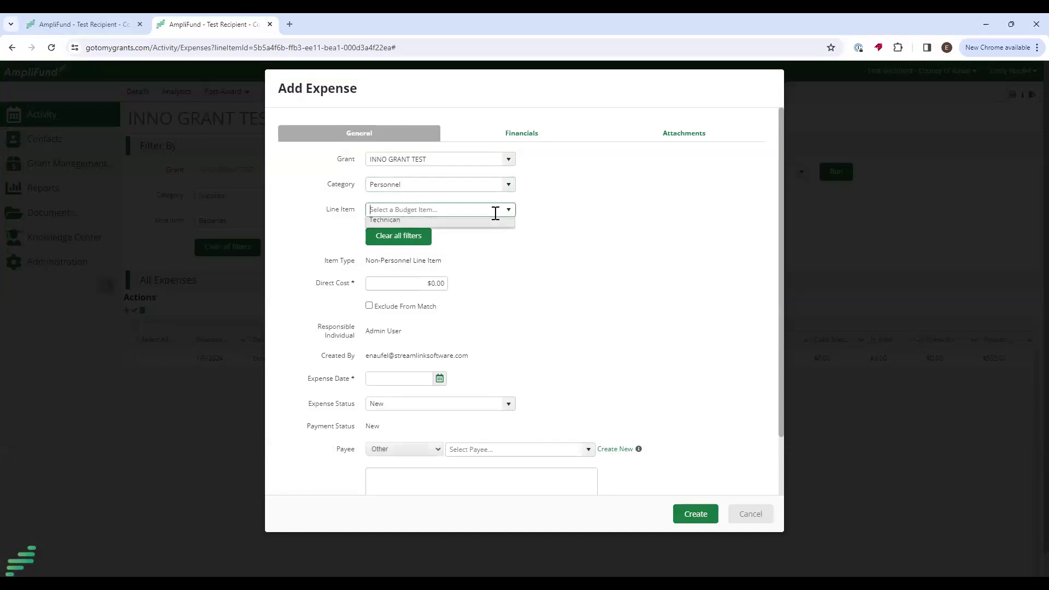
{"action": "left_click", "coordinate": [424, 222]}
{"action": "left_click", "coordinate": [417, 282]}
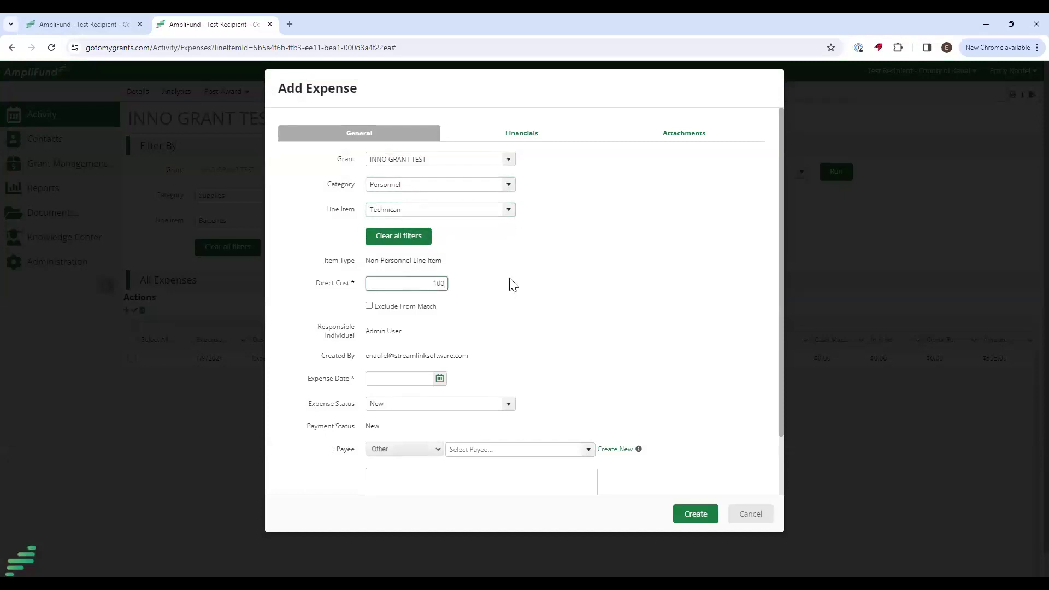
{"action": "left_click", "coordinate": [471, 309]}
Date the expense 1/11/2024 and set its status to Reviewed.
{"action": "left_click", "coordinate": [431, 379]}
{"action": "left_click", "coordinate": [442, 379]}
{"action": "left_click", "coordinate": [437, 442]}
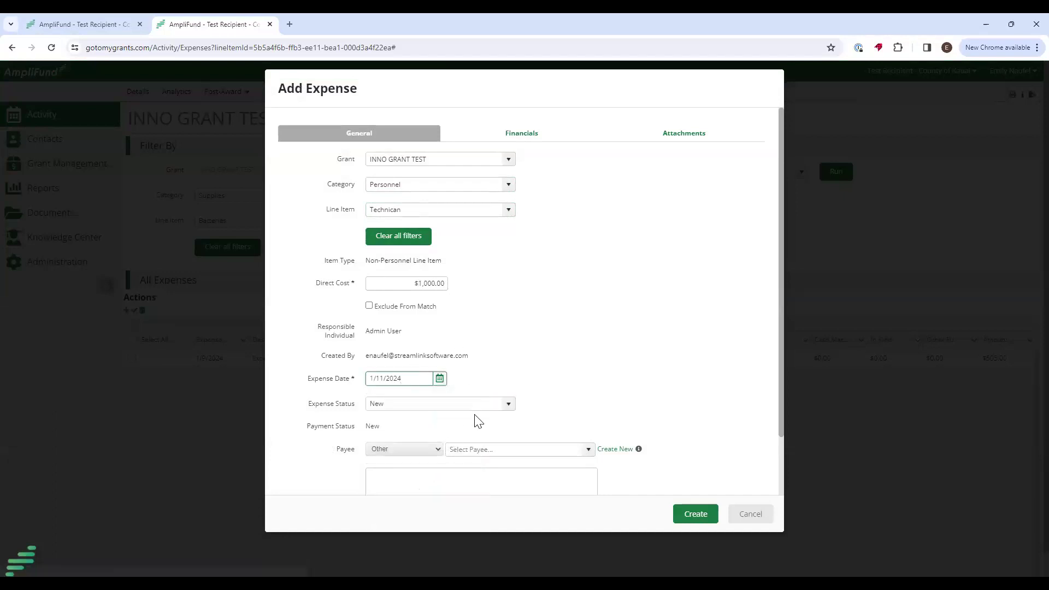
{"action": "left_click", "coordinate": [505, 406]}
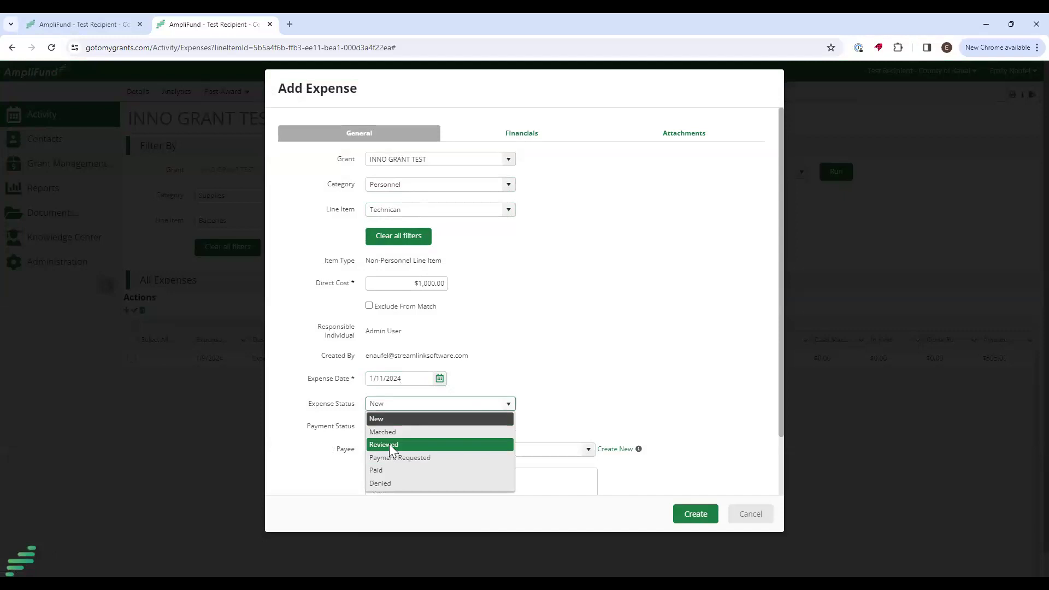
{"action": "left_click", "coordinate": [388, 443]}
{"action": "left_click", "coordinate": [523, 136]}
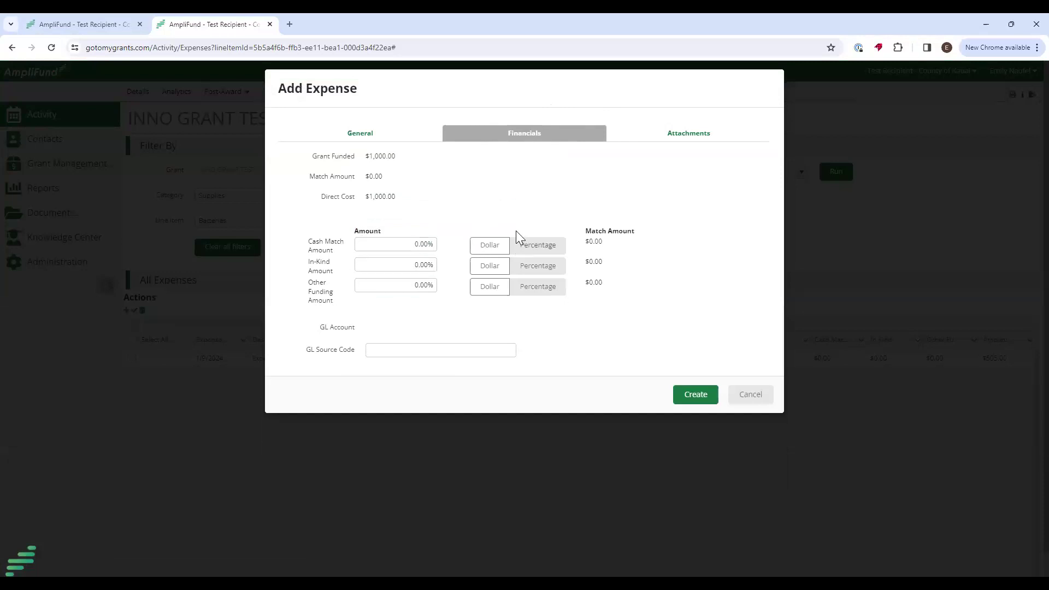
Give the Technican expense a $500.00 dollar cash match and create it.
{"action": "left_click", "coordinate": [481, 246]}
{"action": "left_click", "coordinate": [391, 245]}
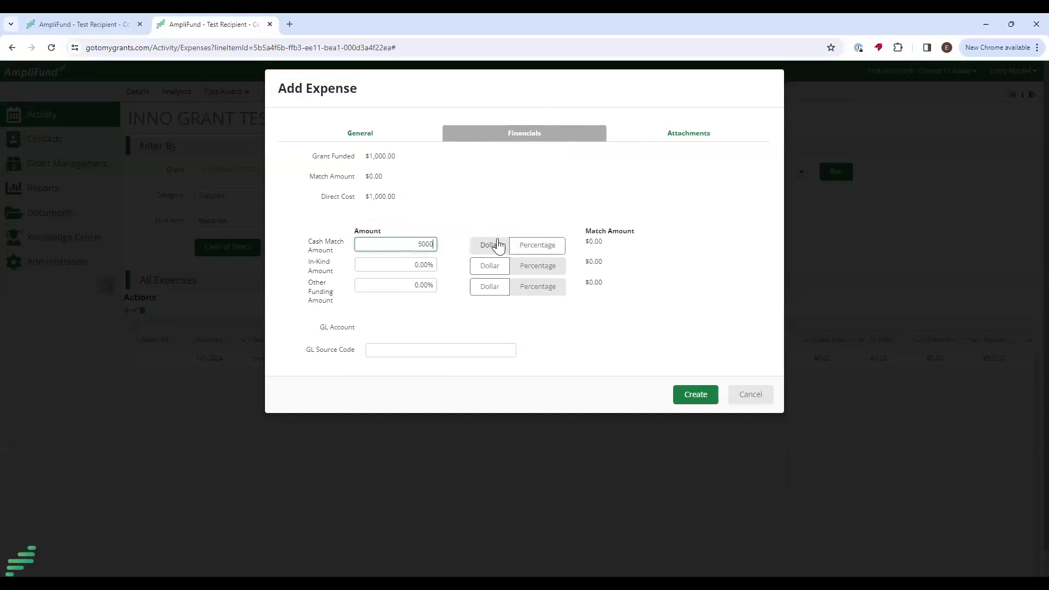
{"action": "left_click", "coordinate": [492, 215]}
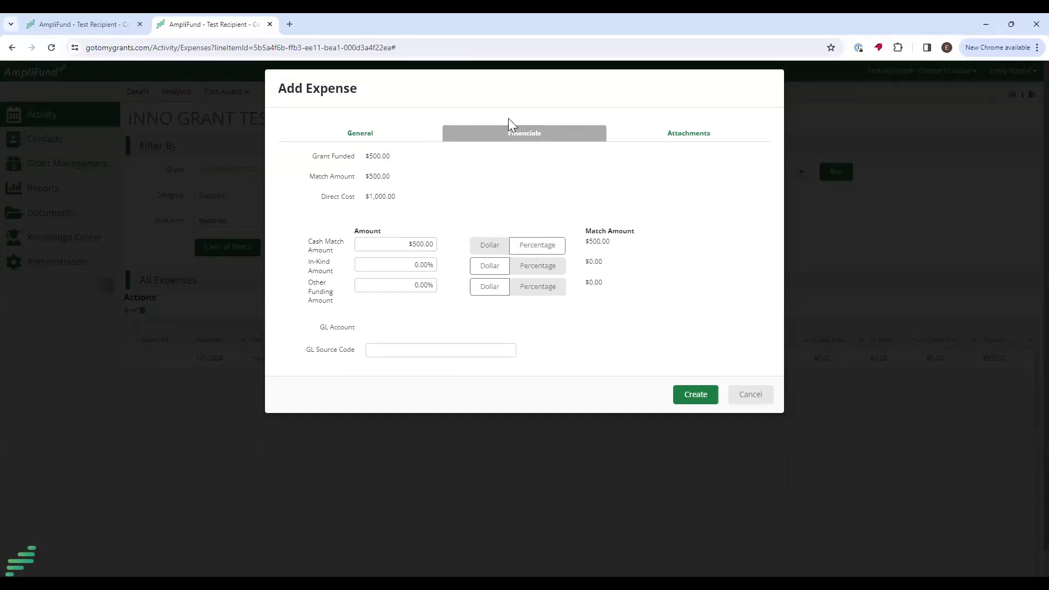
{"action": "left_click_drag", "start_coordinate": [311, 241], "coordinate": [344, 253]}
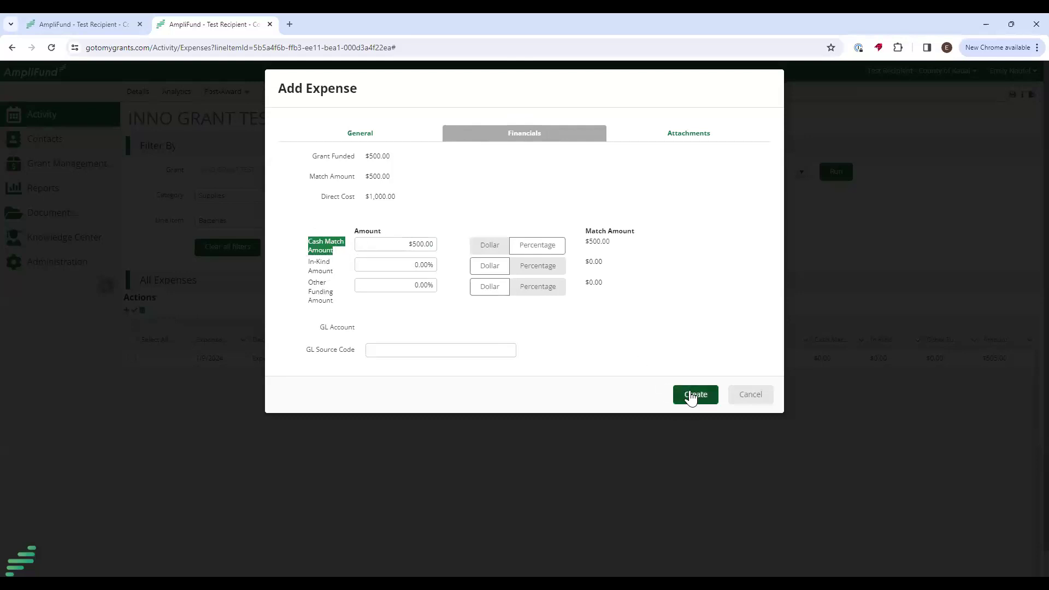
{"action": "left_click", "coordinate": [334, 277]}
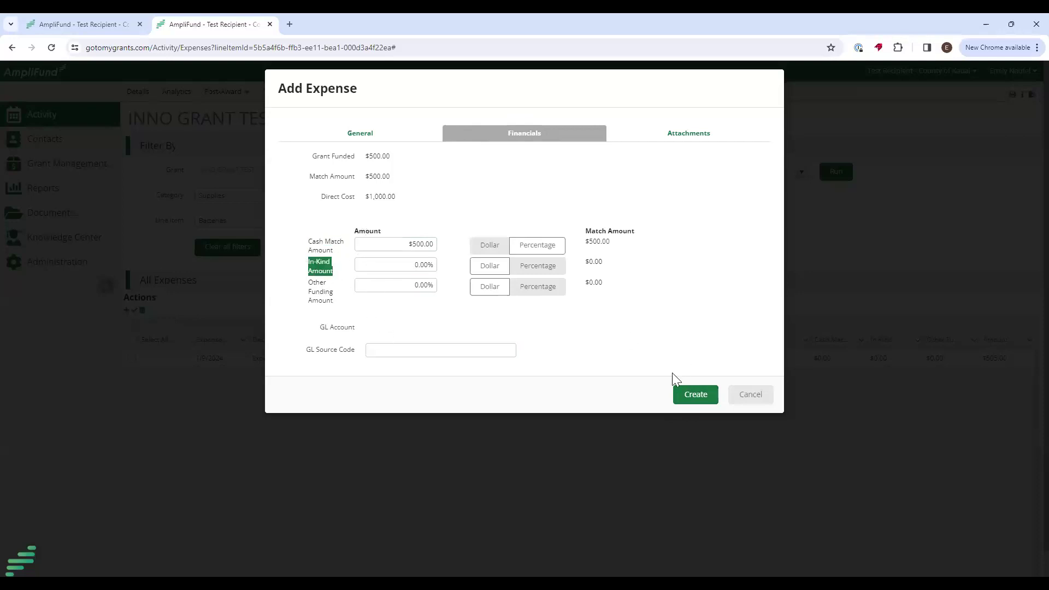
{"action": "left_click", "coordinate": [689, 397]}
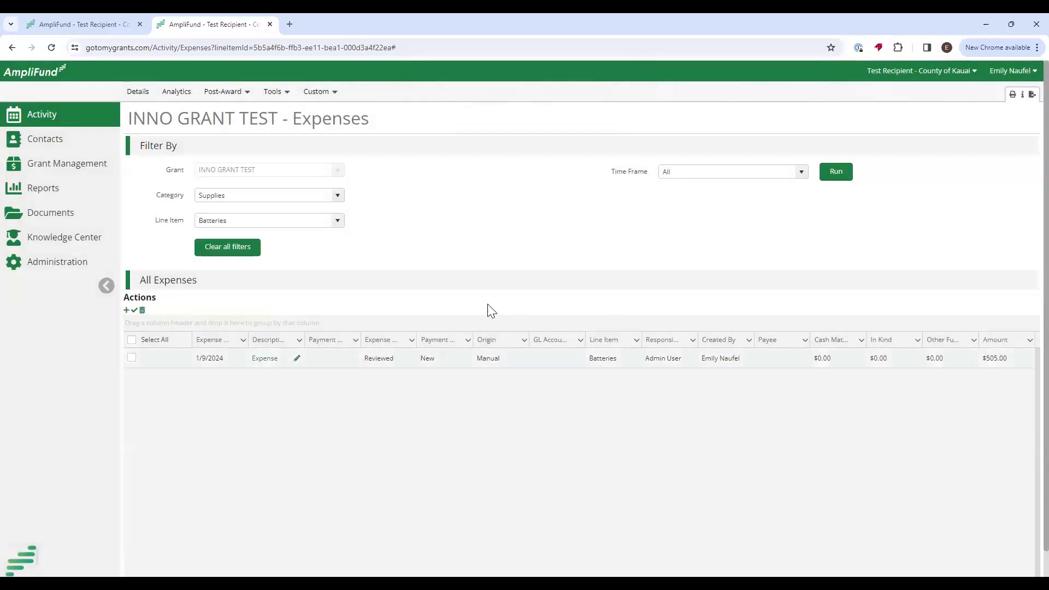
Filter the Expenses list to the Personnel category and rerun it.
{"action": "left_click", "coordinate": [335, 195]}
{"action": "left_click", "coordinate": [227, 222]}
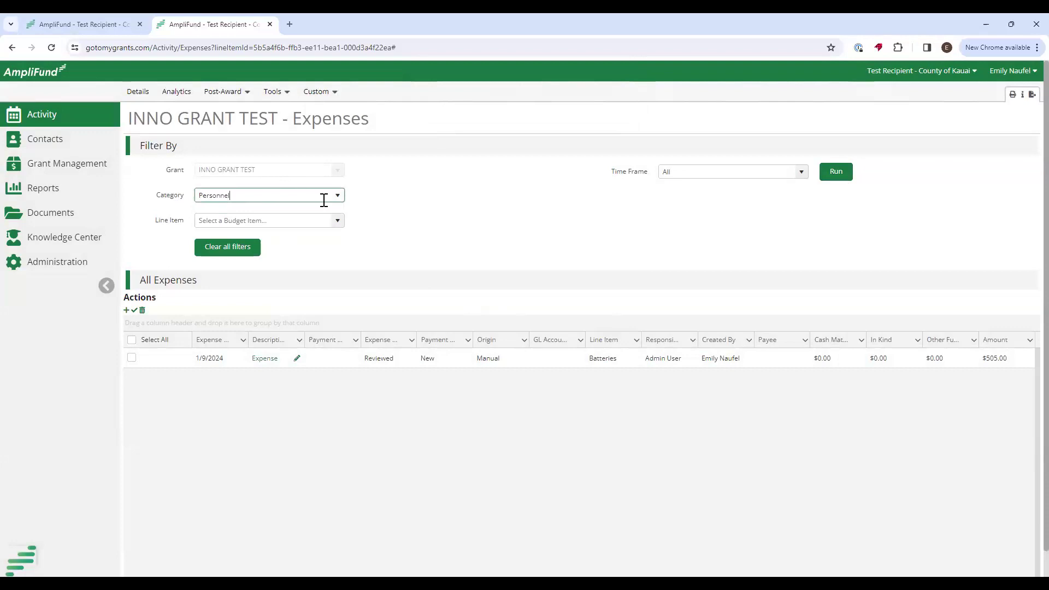
{"action": "left_click", "coordinate": [836, 174]}
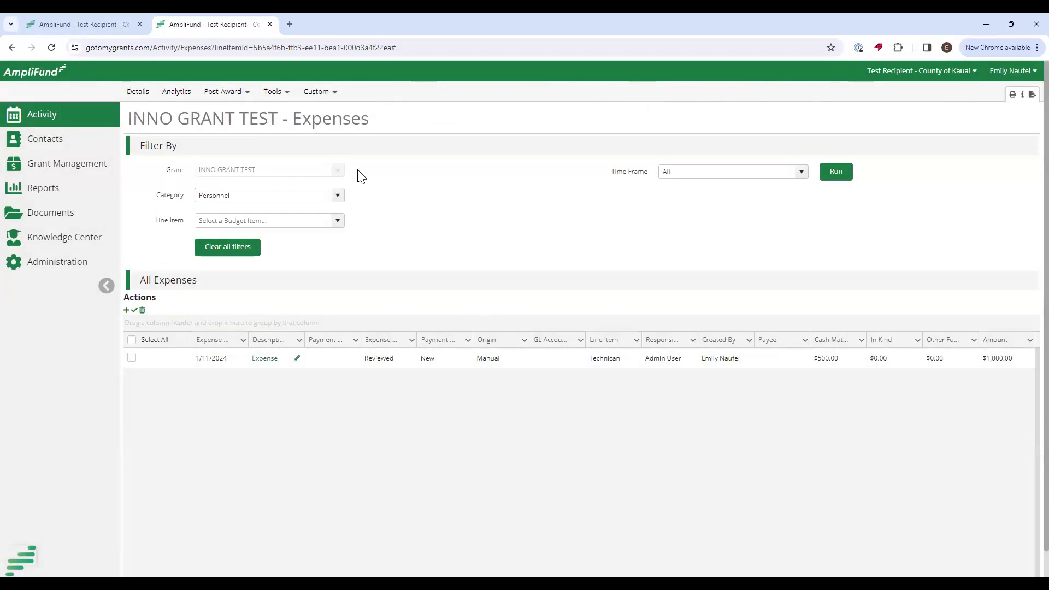
{"action": "left_click", "coordinate": [234, 93]}
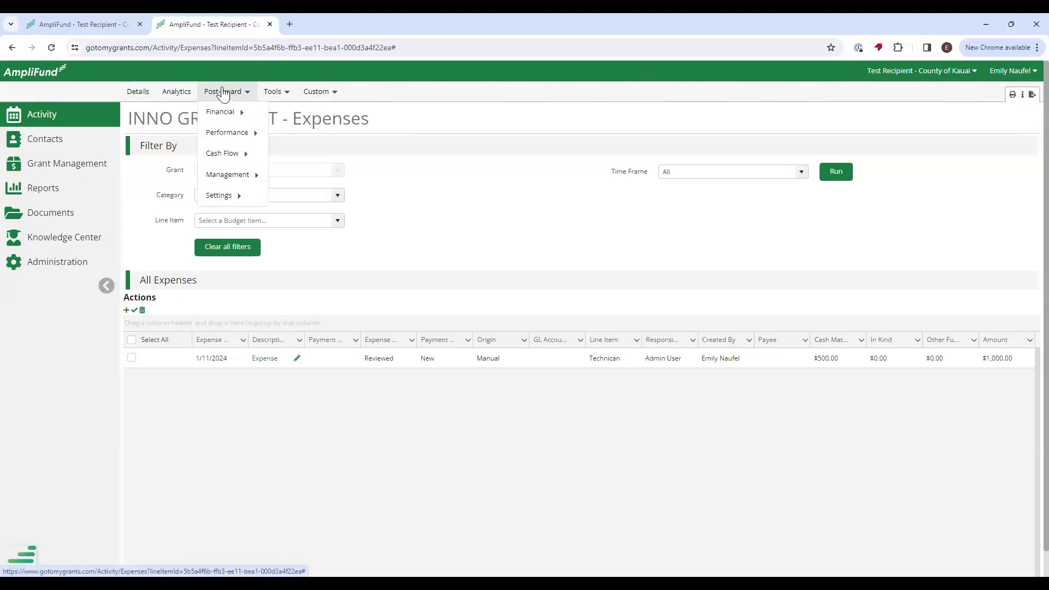
Go to Post-Award > Management > Reporting Periods for INNO GRANT TEST.
{"action": "mouse_move", "coordinate": [232, 175]}
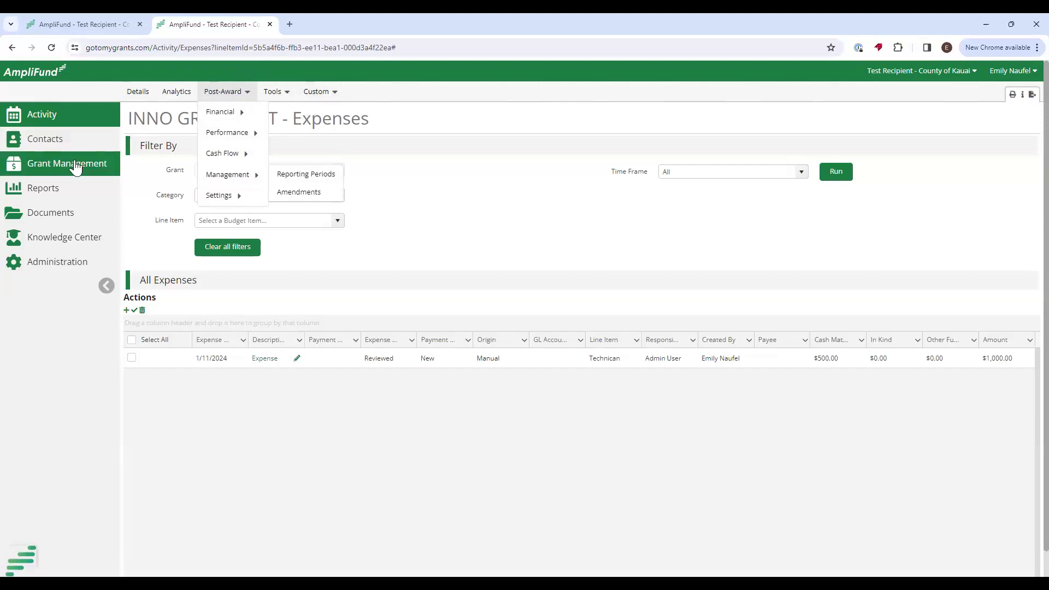
{"action": "mouse_move", "coordinate": [259, 136]}
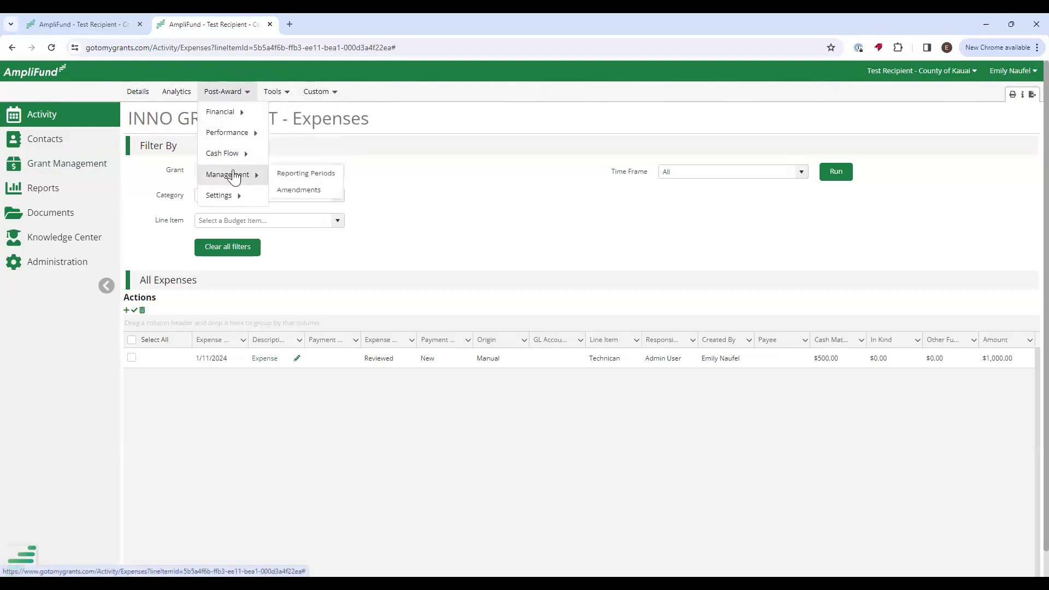
{"action": "left_click", "coordinate": [292, 180]}
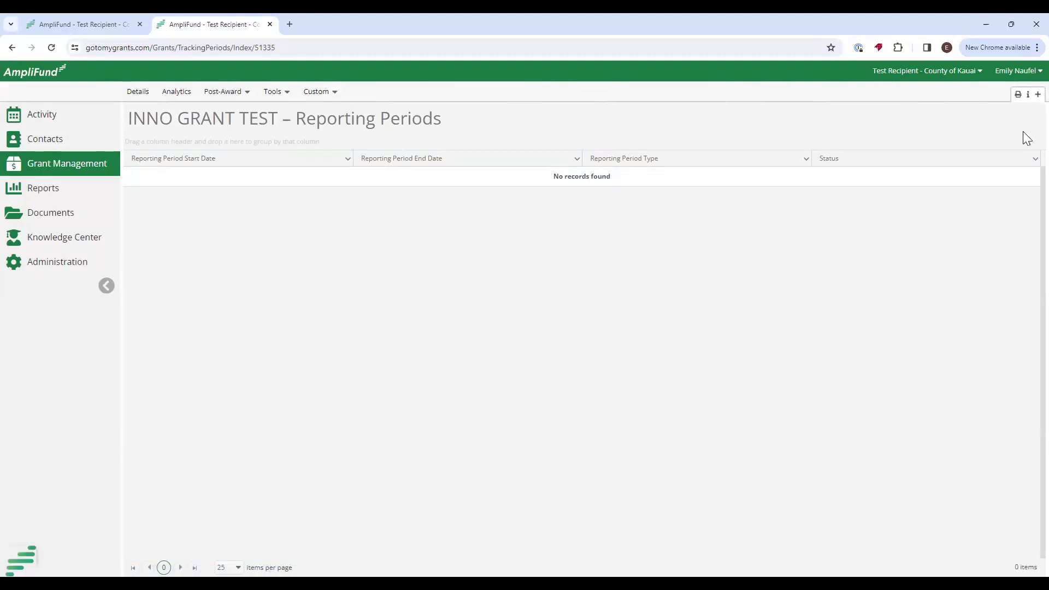
Create and save an Expenses reporting period for 11/01/2023–01/31/2024.
{"action": "left_click", "coordinate": [1028, 96]}
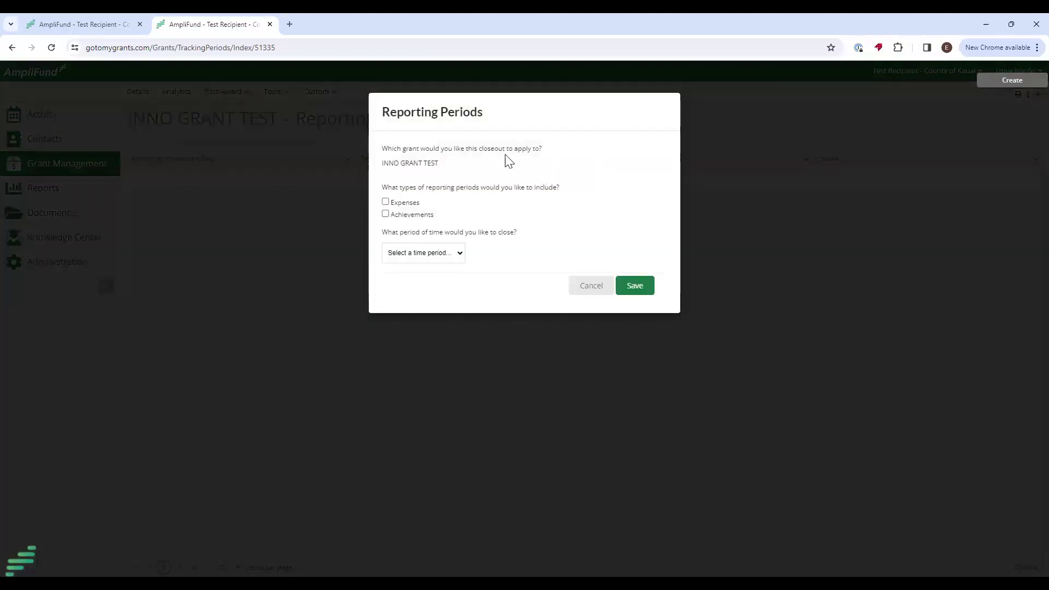
{"action": "left_click", "coordinate": [386, 202]}
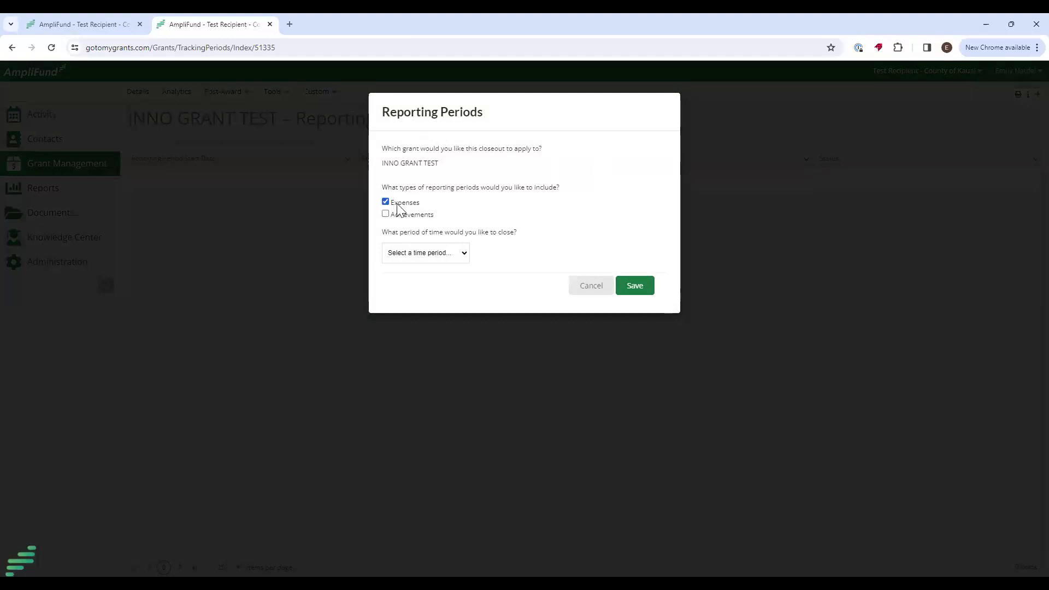
{"action": "left_click", "coordinate": [451, 264]}
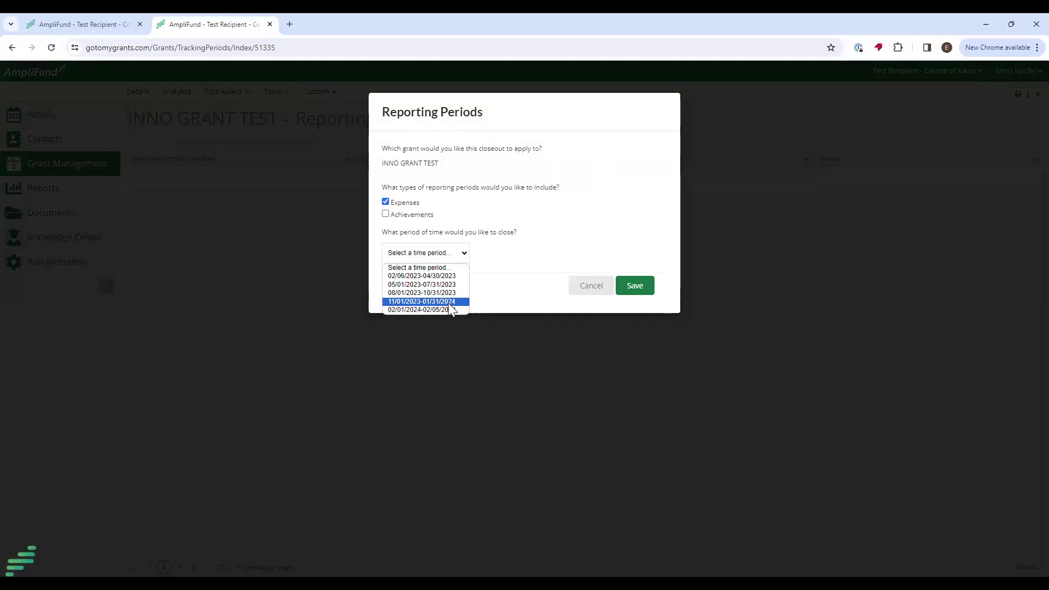
{"action": "left_click", "coordinate": [441, 302]}
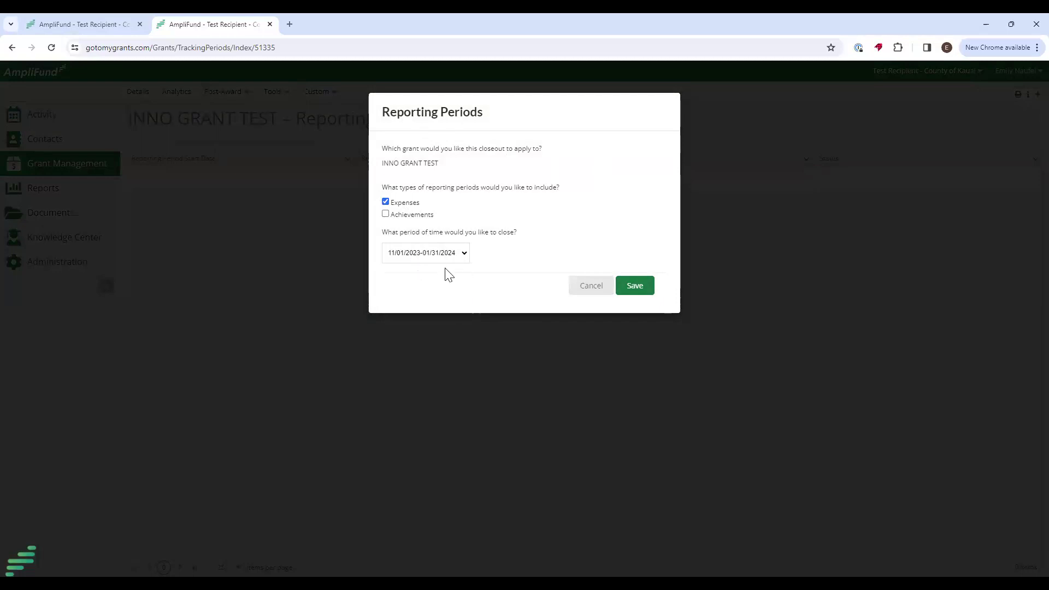
{"action": "left_click", "coordinate": [636, 288]}
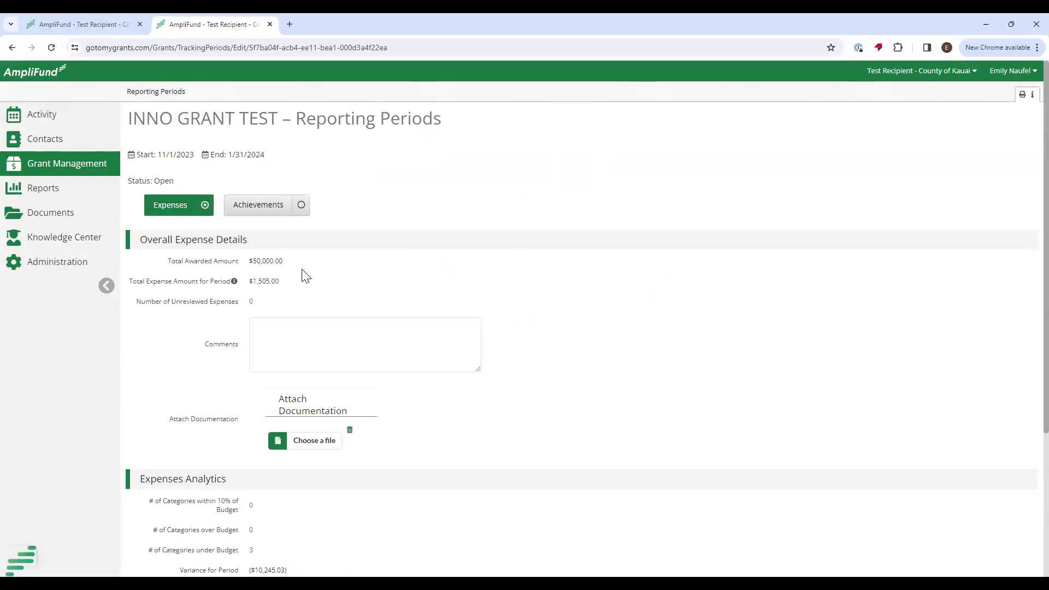
Check the $1,505.00 total and zero unreviewed expenses, then scroll to Expenses Closeout.
{"action": "left_click_drag", "start_coordinate": [281, 282], "coordinate": [253, 285]}
{"action": "left_click_drag", "start_coordinate": [139, 302], "coordinate": [241, 306]}
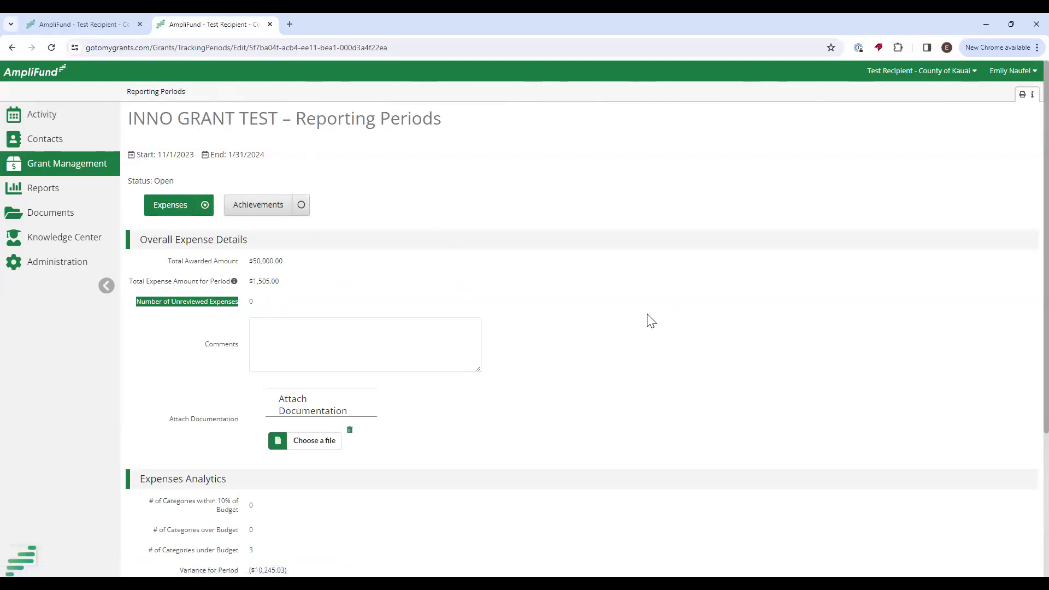
{"action": "left_click", "coordinate": [387, 340]}
{"action": "scroll", "coordinate": [721, 368], "scroll_direction": "down", "scroll_amount": 3}
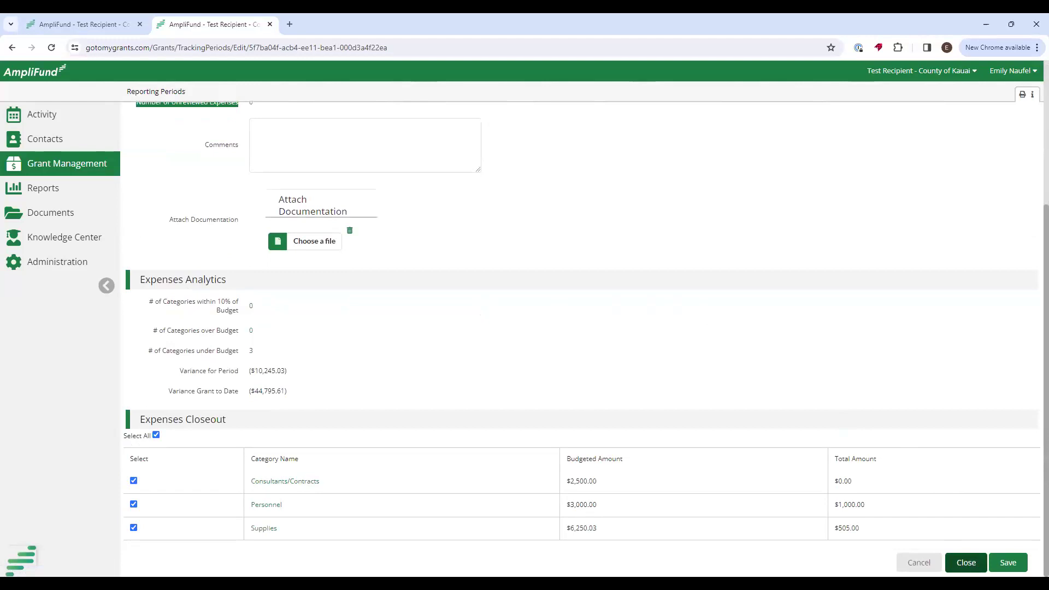
Close the 11/1/2023–1/31/2024 reporting period, confirming the expense-locking reminder.
{"action": "left_click", "coordinate": [966, 563]}
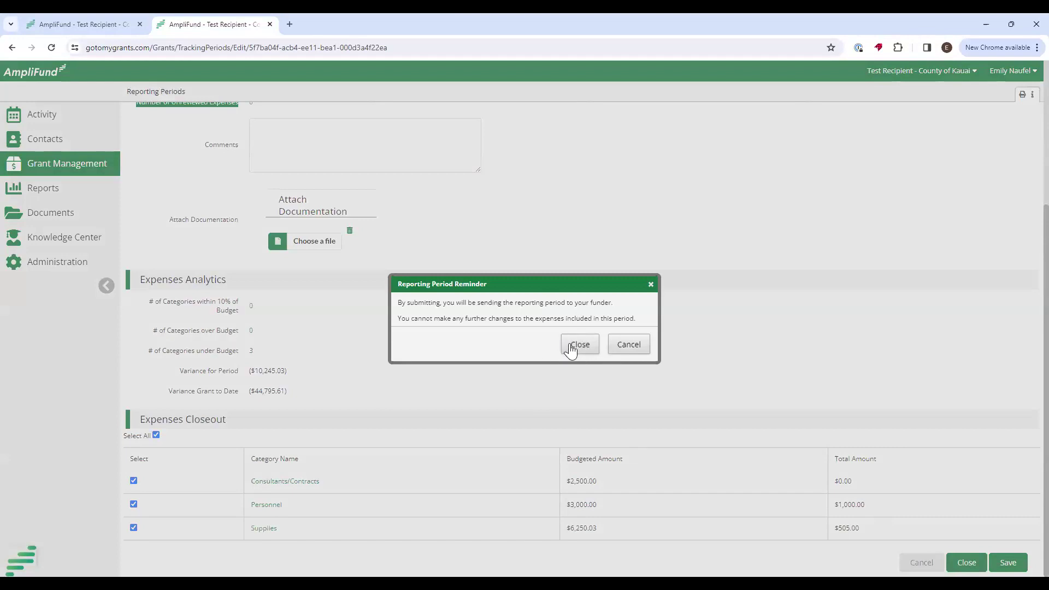
{"action": "left_click_drag", "start_coordinate": [474, 318], "coordinate": [640, 322]}
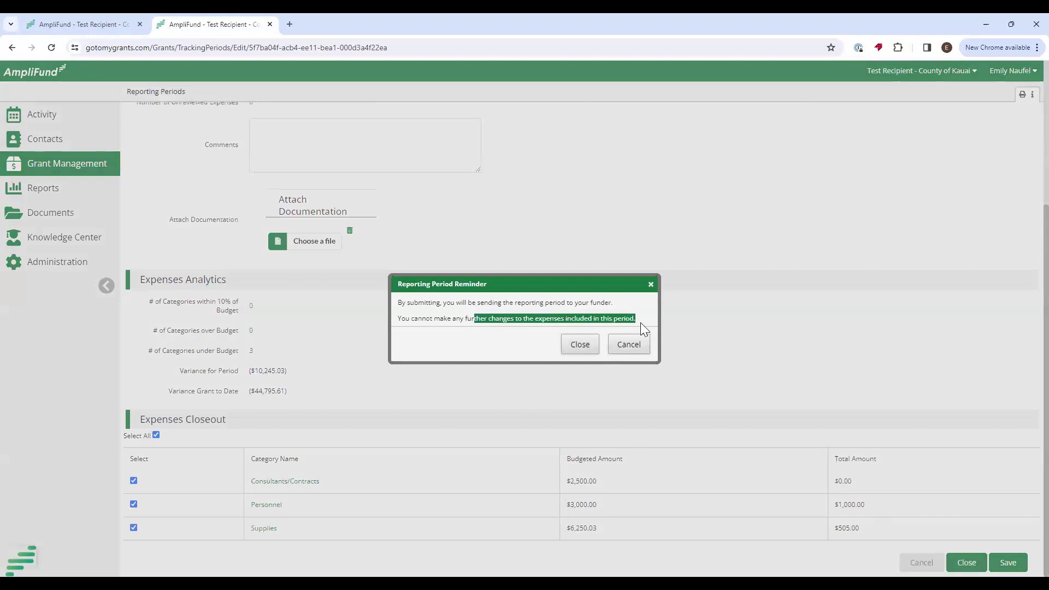
{"action": "left_click", "coordinate": [579, 345]}
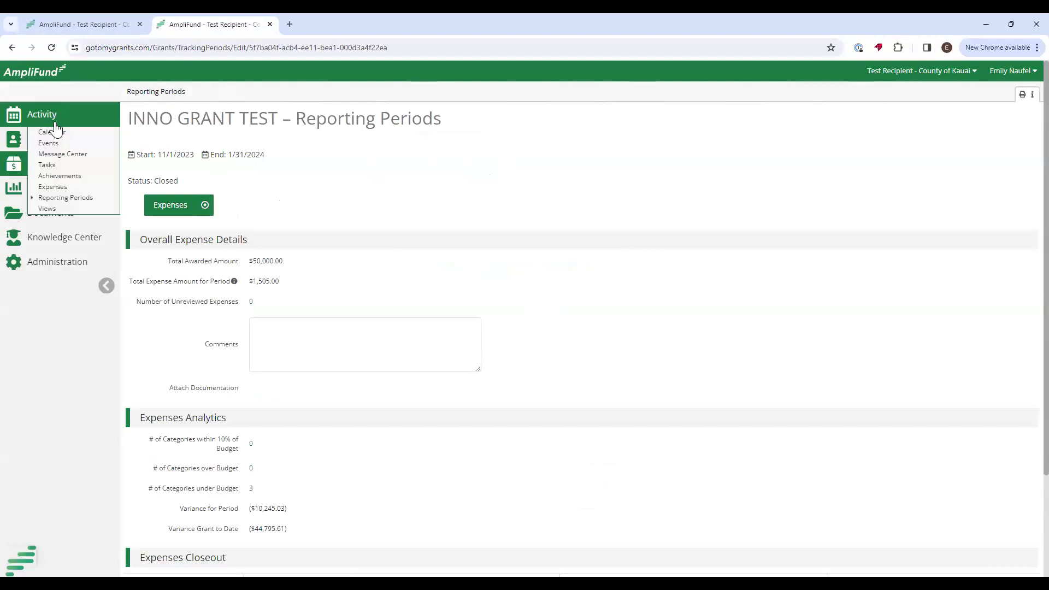
On the February 2024 calendar with all events shown, mark the Feb 20 budgeting task completed.
{"action": "left_click", "coordinate": [52, 132]}
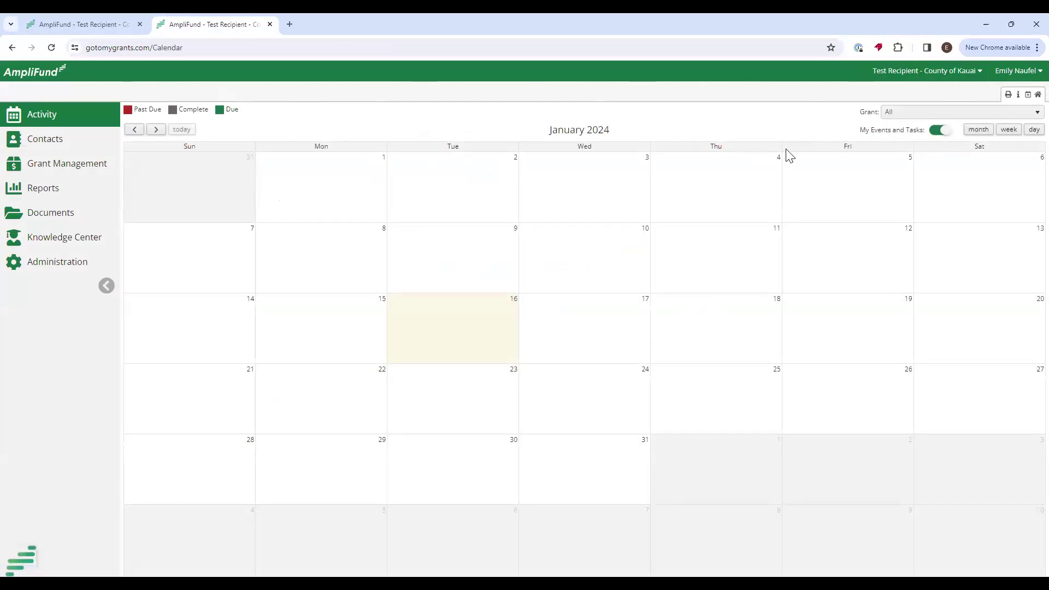
{"action": "left_click", "coordinate": [937, 130]}
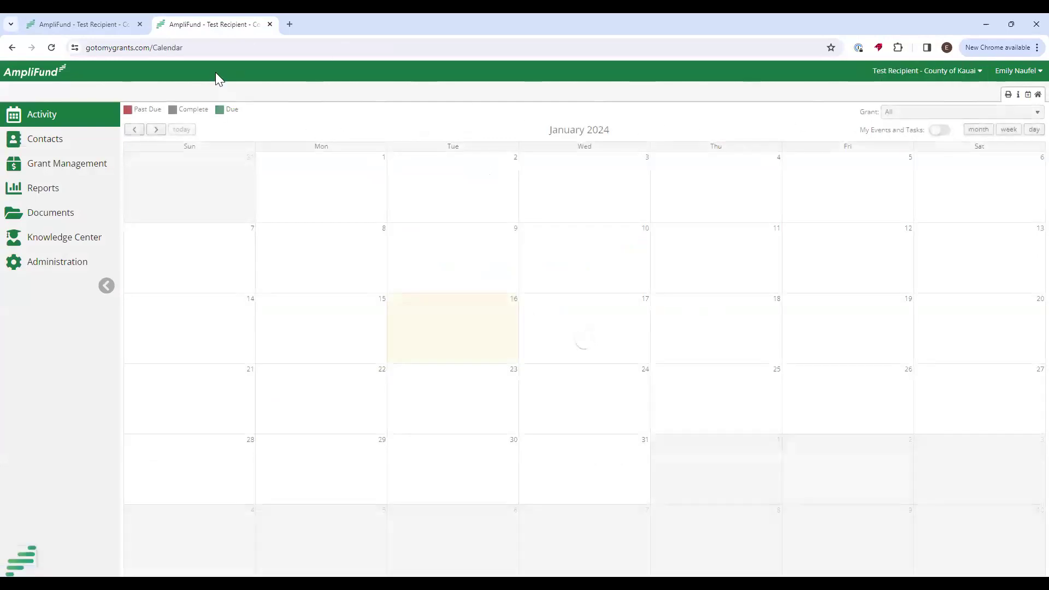
{"action": "left_click", "coordinate": [156, 129]}
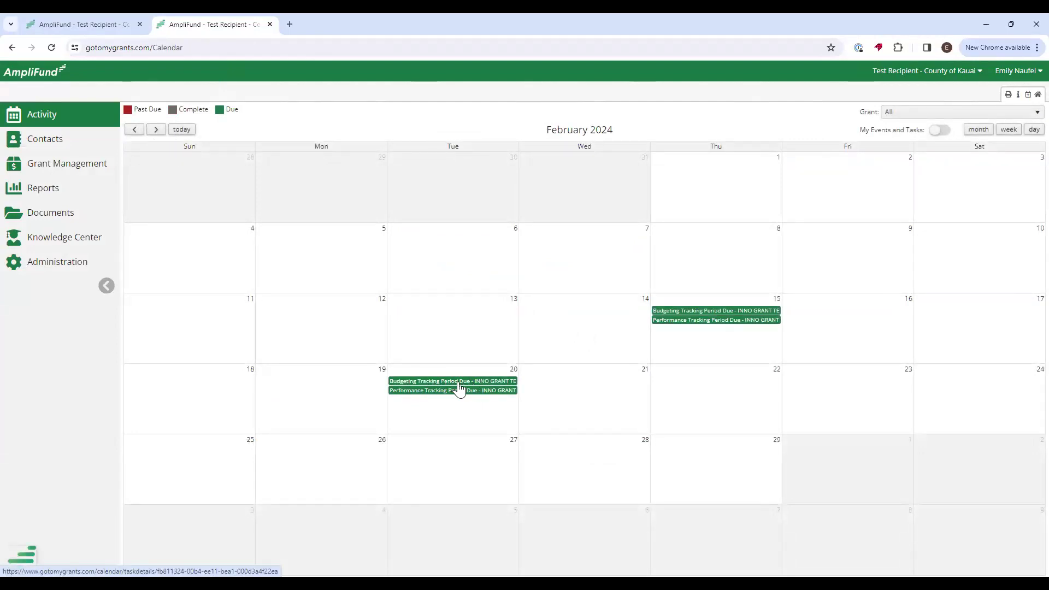
{"action": "left_click", "coordinate": [457, 381]}
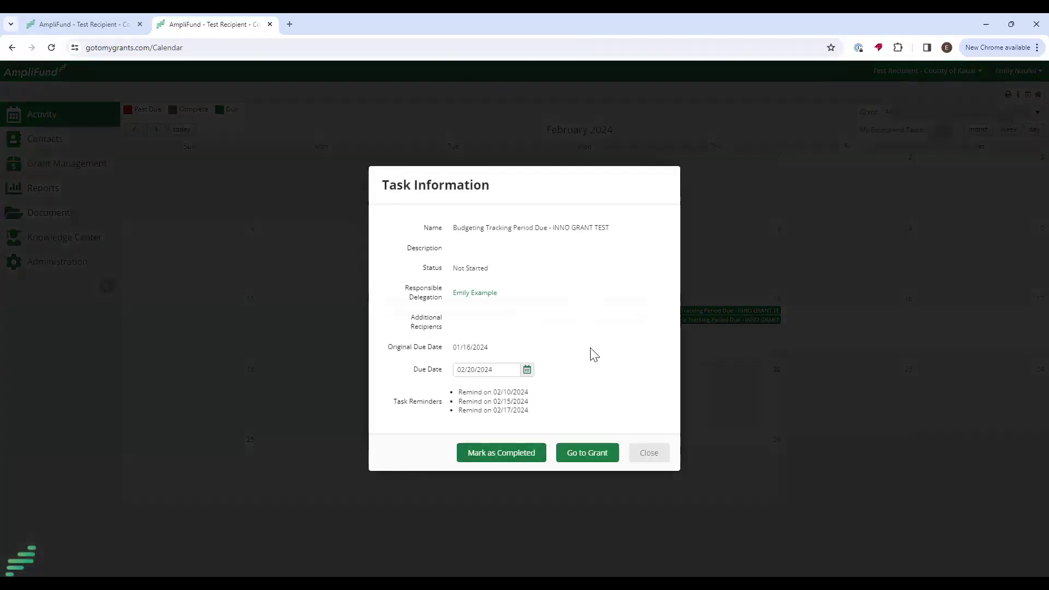
{"action": "left_click", "coordinate": [491, 456]}
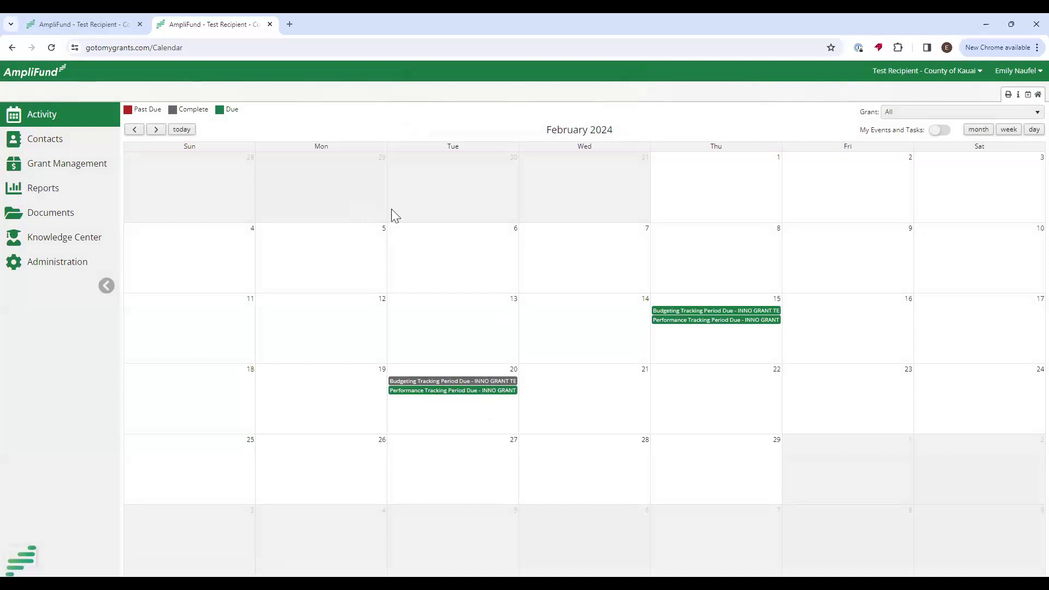
{"action": "left_click", "coordinate": [83, 168]}
{"action": "left_click", "coordinate": [57, 183]}
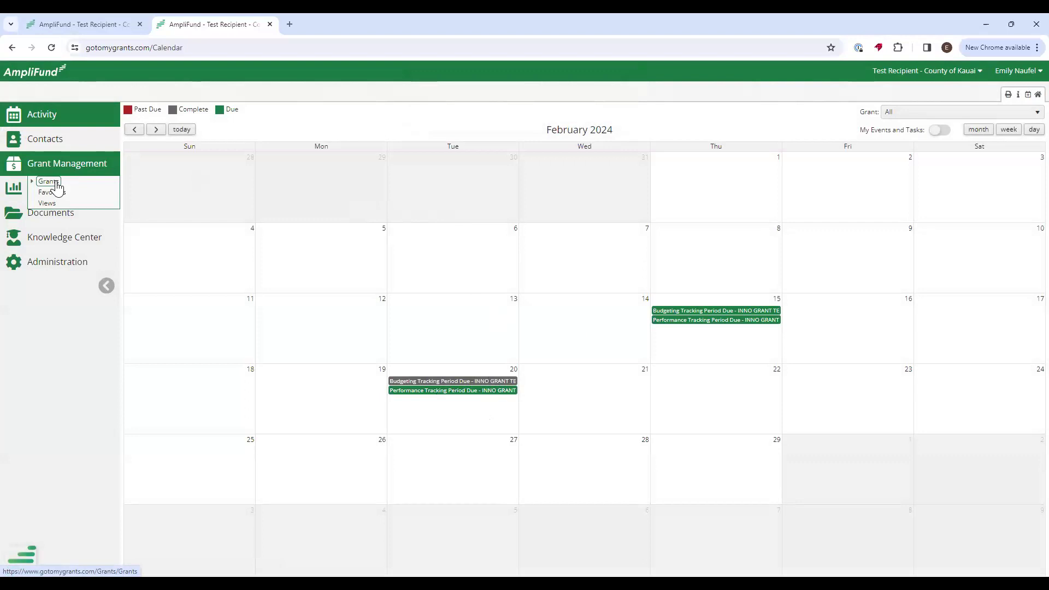
From the grants list, open INNO GRANT TEST and go to Custom > Invoice Submission.
{"action": "left_click", "coordinate": [57, 186]}
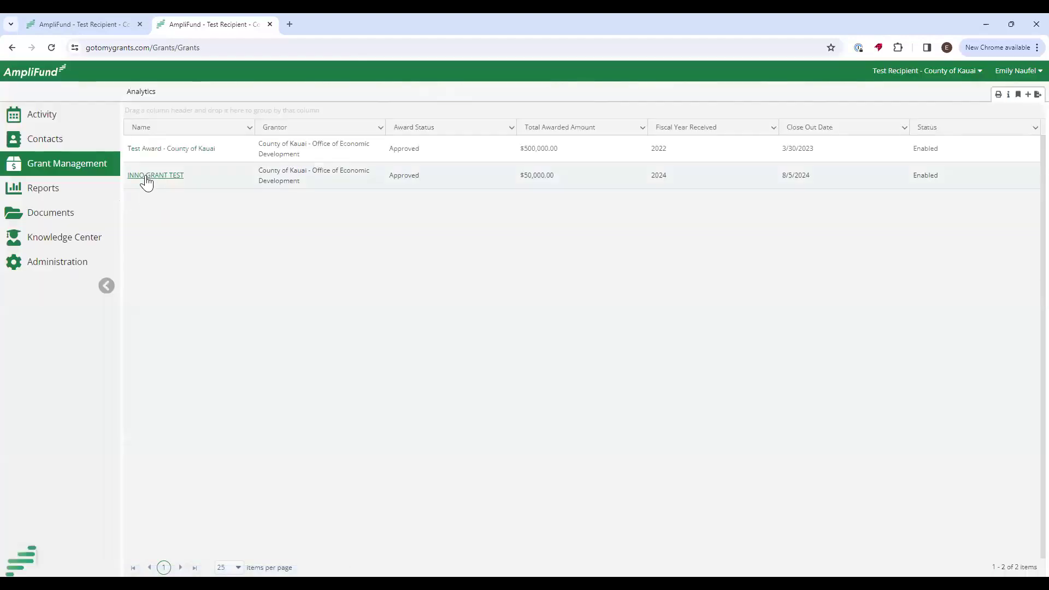
{"action": "left_click", "coordinate": [159, 178]}
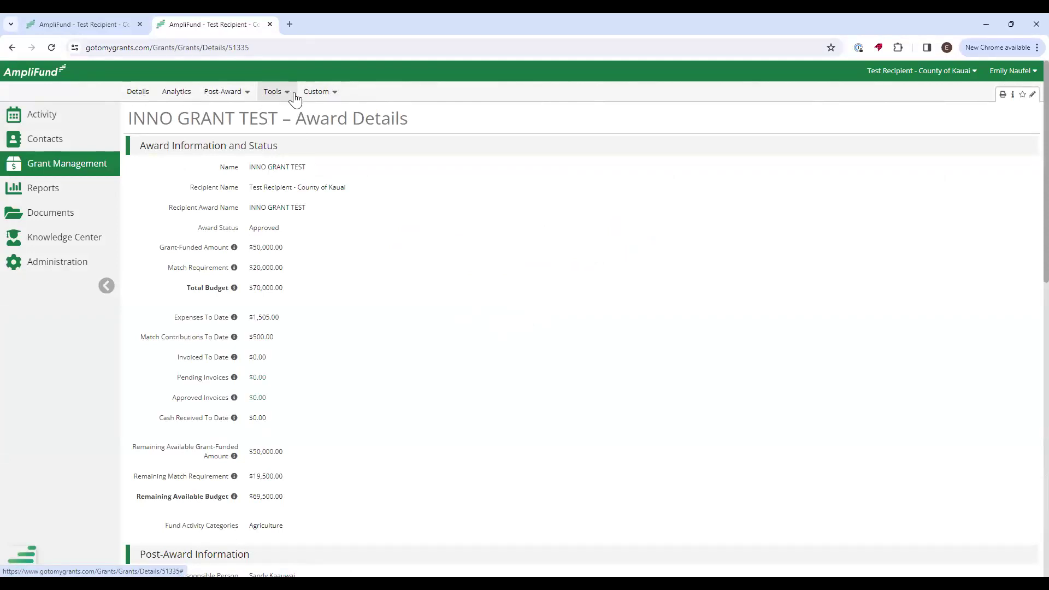
{"action": "left_click", "coordinate": [326, 98]}
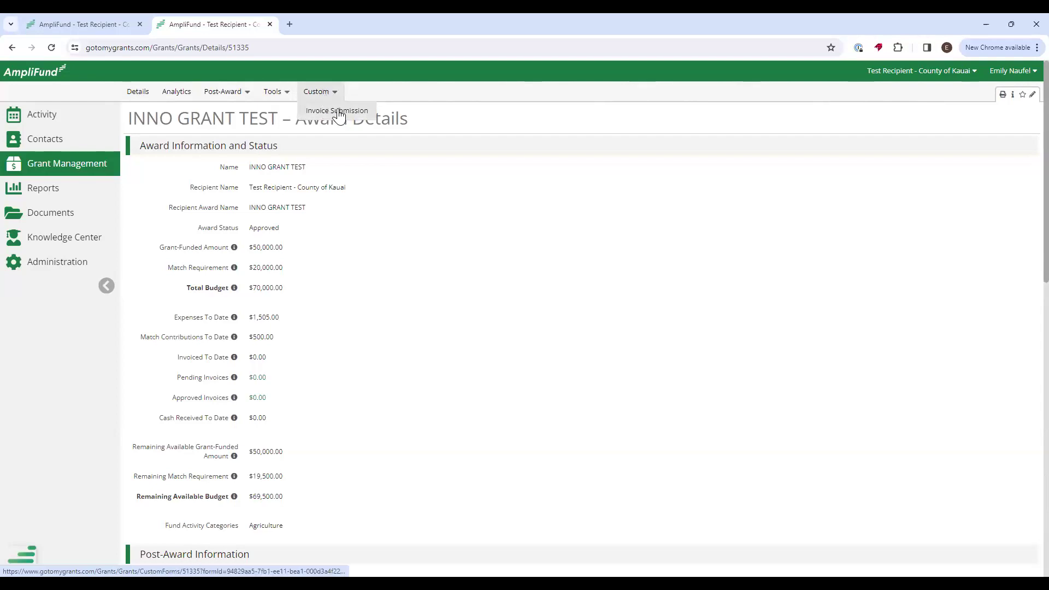
{"action": "left_click", "coordinate": [339, 112]}
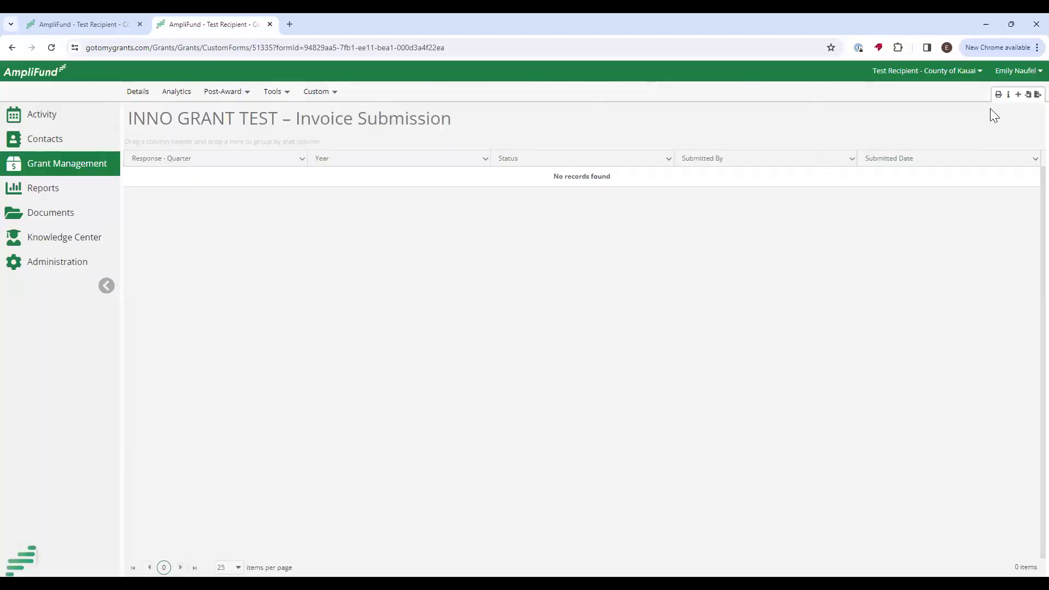
Create and submit a Quarter 1, 2024 invoice with Example Document 1.docx attached, confirming submission.
{"action": "left_click", "coordinate": [1019, 97]}
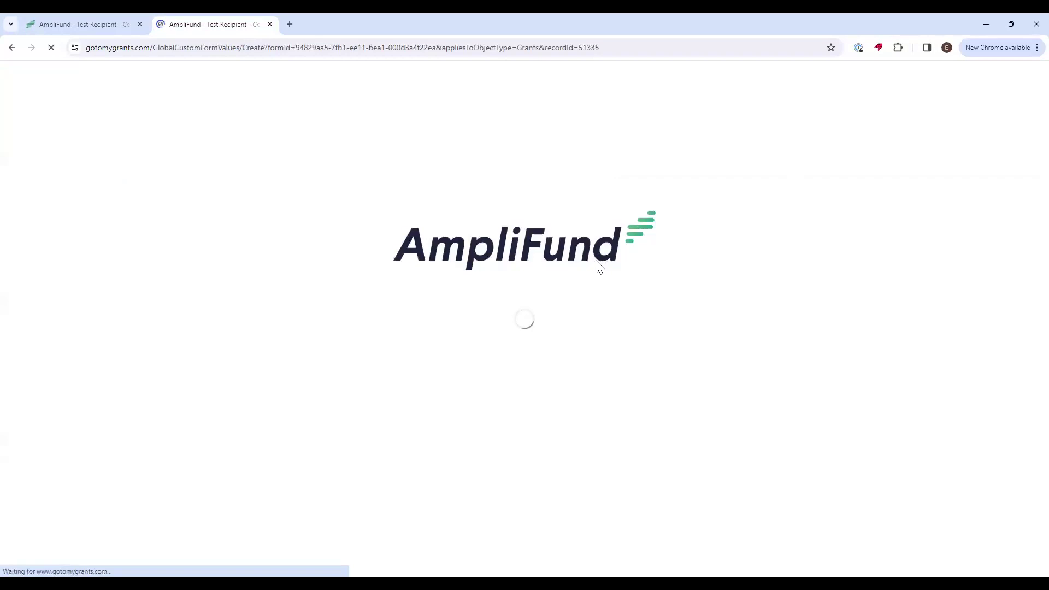
{"action": "left_click_drag", "start_coordinate": [179, 170], "coordinate": [236, 173]}
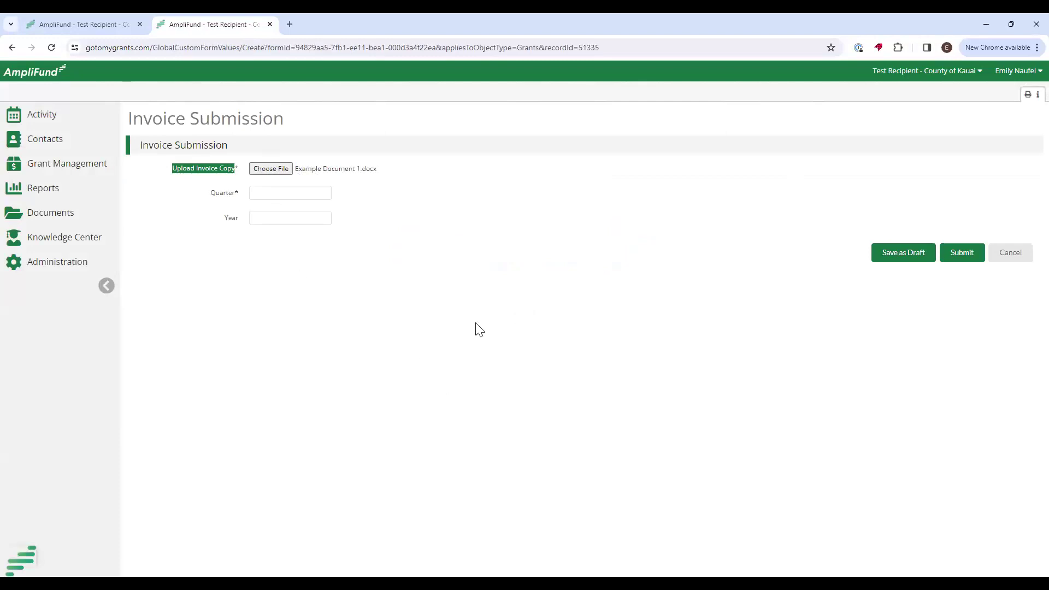
{"action": "left_click", "coordinate": [265, 191]}
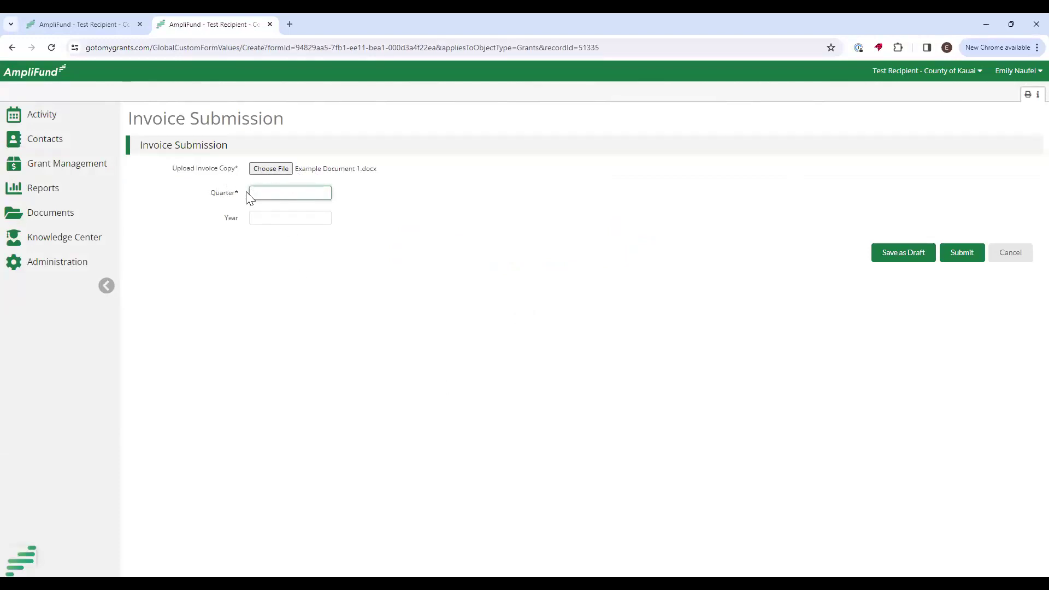
{"action": "type", "text": "1"}
{"action": "left_click", "coordinate": [269, 216]}
{"action": "left_click", "coordinate": [501, 228]}
{"action": "left_click", "coordinate": [323, 215]}
{"action": "left_click", "coordinate": [433, 199]}
{"action": "left_click", "coordinate": [963, 252]}
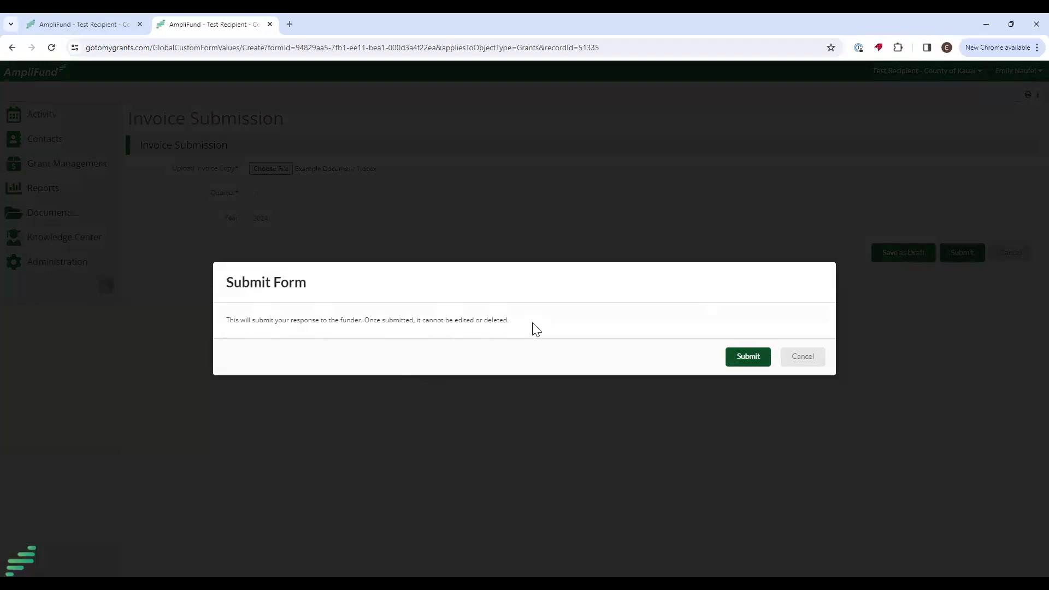
{"action": "left_click", "coordinate": [748, 357]}
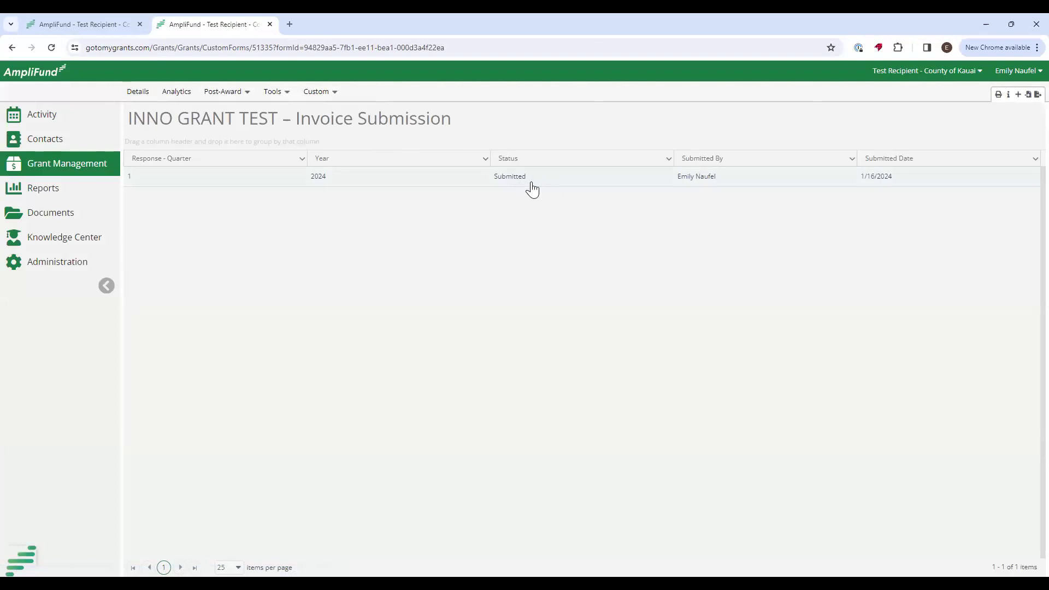
Open the INNO GRANT TEST Budget page under Post-Award > Financial.
{"action": "left_click", "coordinate": [223, 94]}
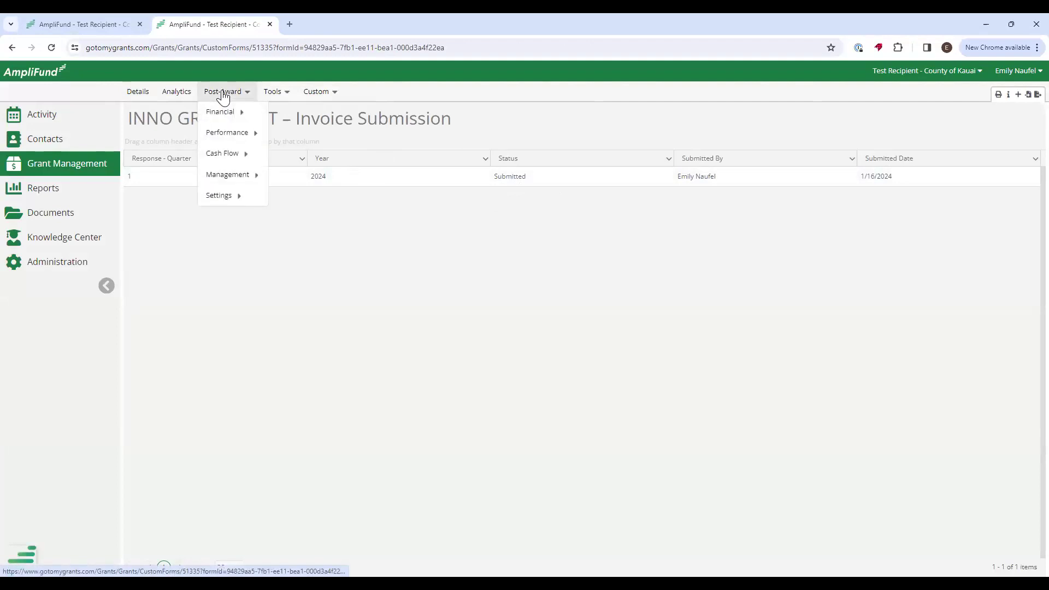
{"action": "mouse_move", "coordinate": [226, 112]}
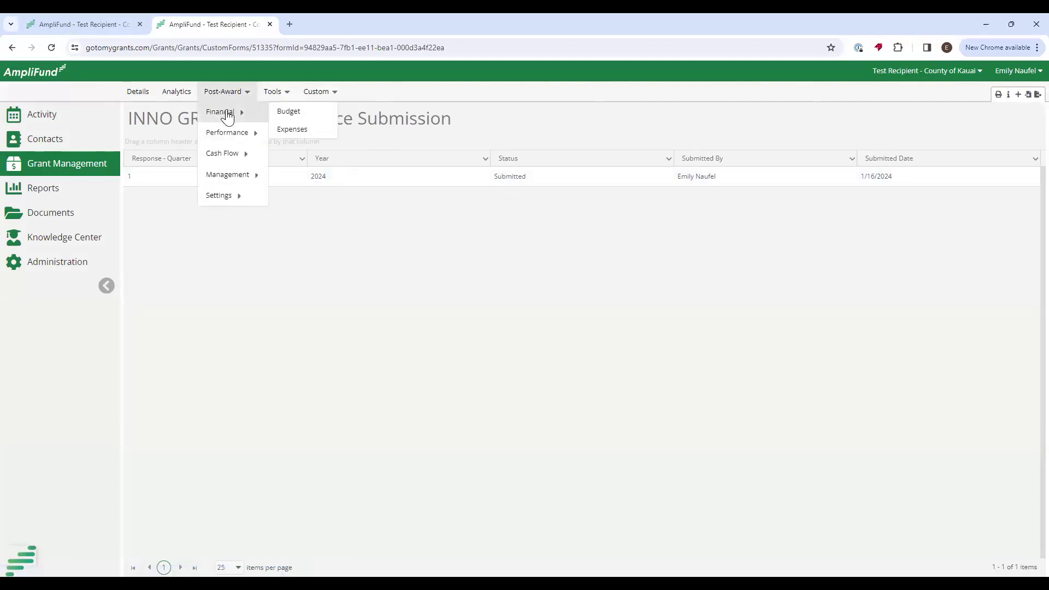
{"action": "left_click", "coordinate": [284, 114]}
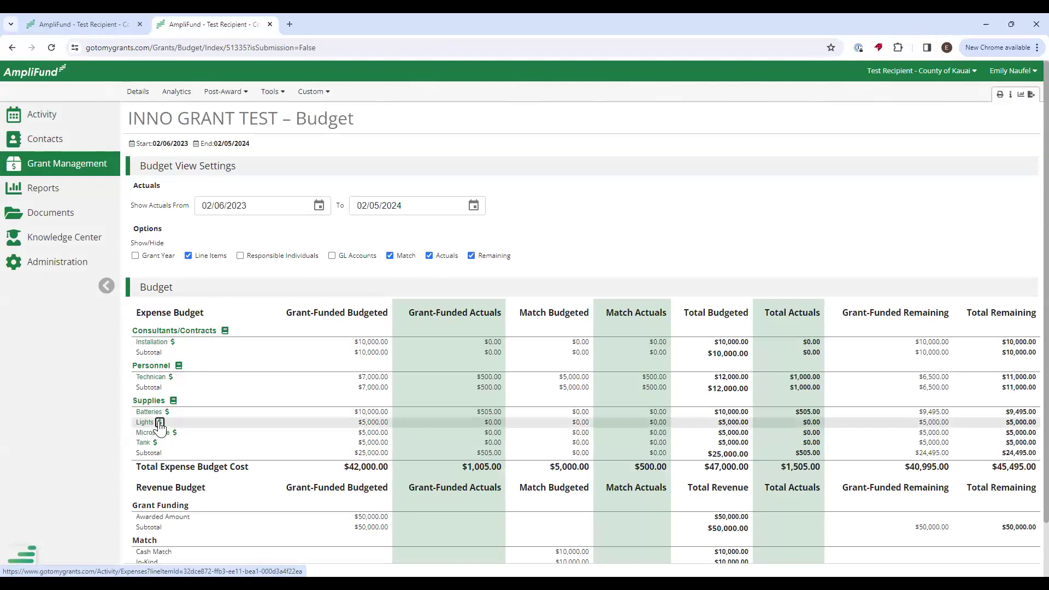
Review the Supplies–Lights expenses and cancel a new expense without saving.
{"action": "left_click", "coordinate": [160, 424]}
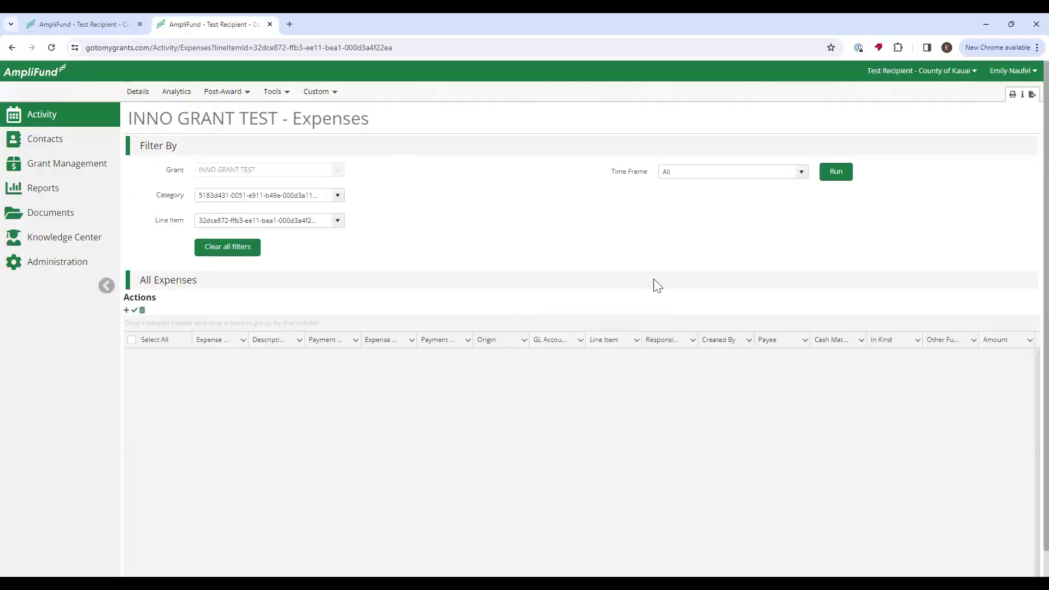
{"action": "left_click", "coordinate": [127, 310]}
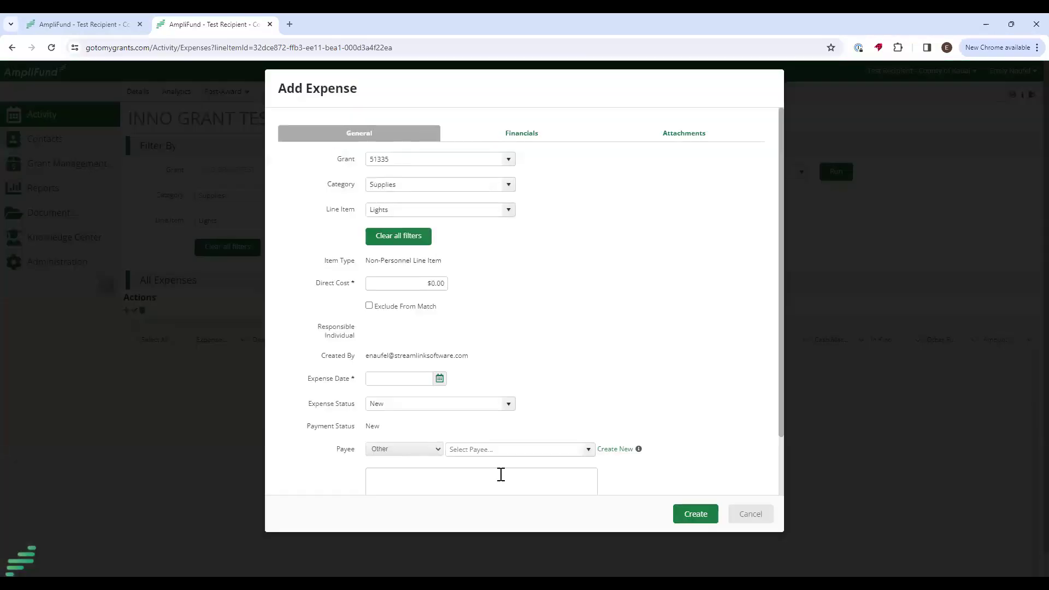
{"action": "left_click", "coordinate": [754, 514]}
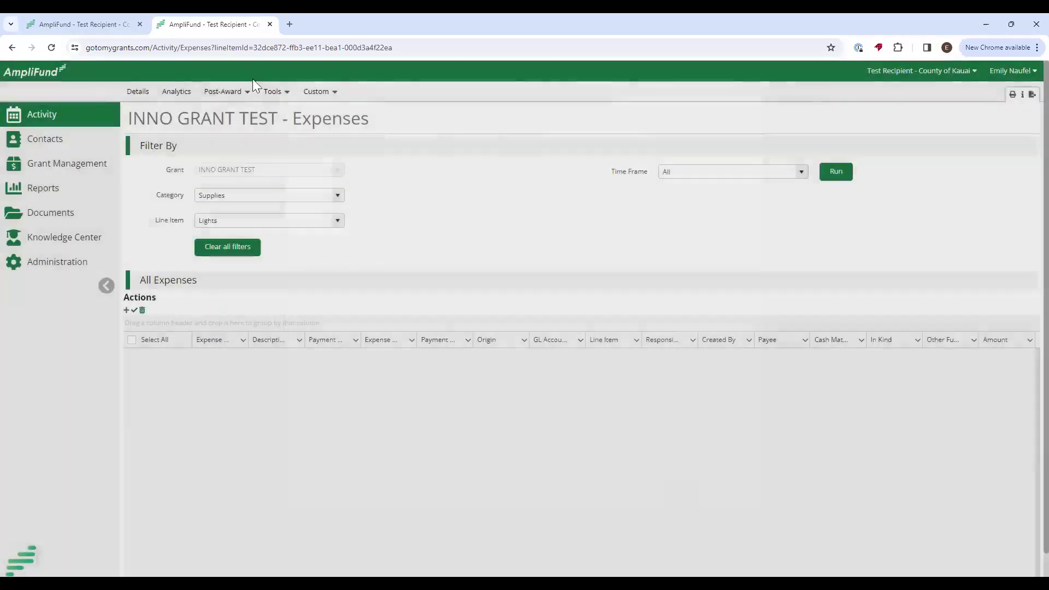
Go to the grant's Reporting Periods under Post-Award > Management.
{"action": "left_click", "coordinate": [217, 90]}
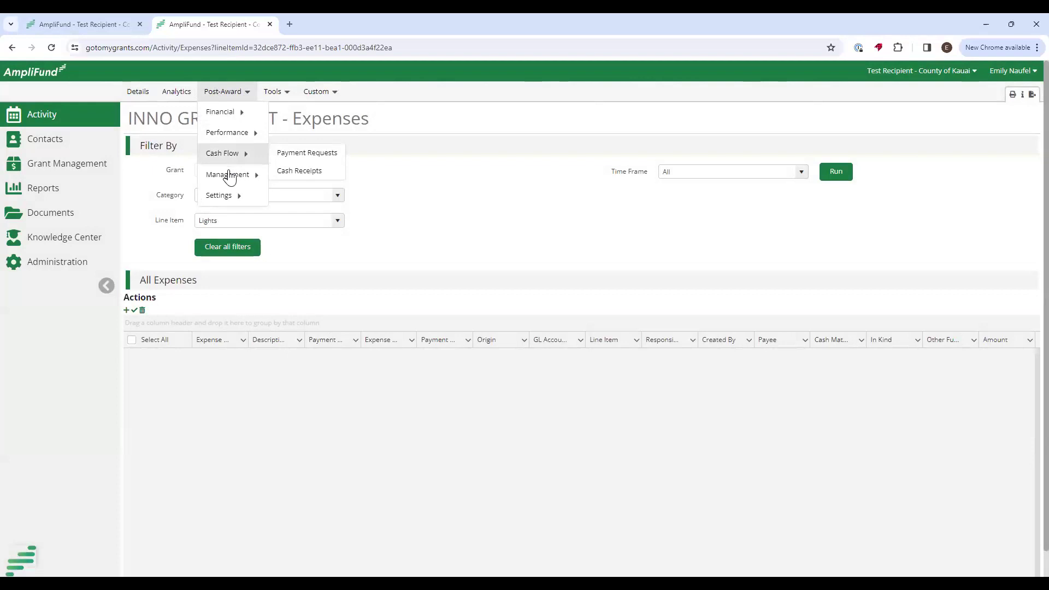
{"action": "mouse_move", "coordinate": [243, 180]}
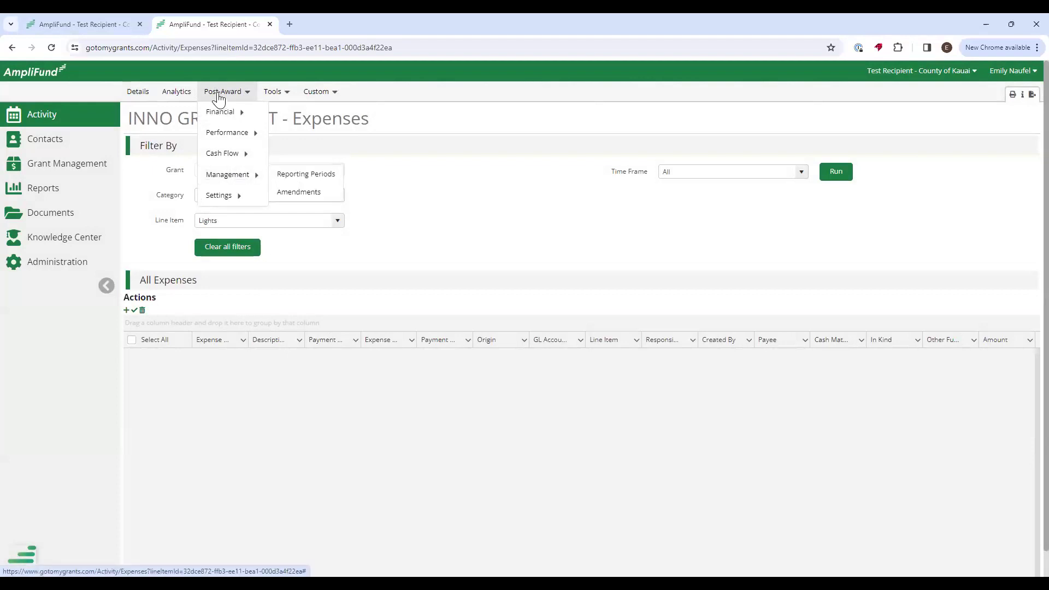
{"action": "left_click", "coordinate": [307, 182]}
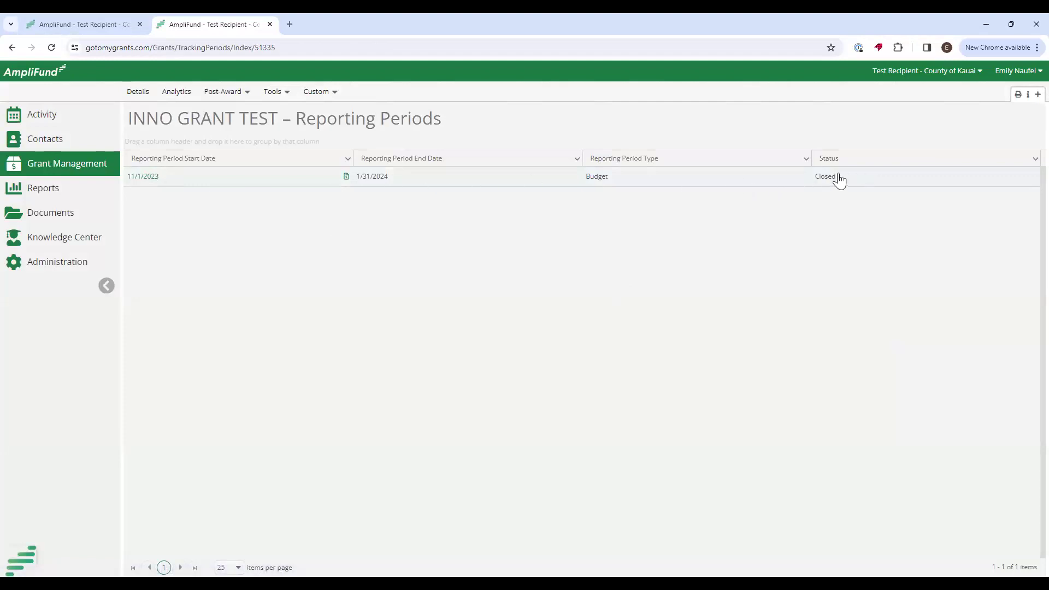
Return from the Reporting Periods list to the grant's Award Details page.
{"action": "left_click", "coordinate": [319, 91]}
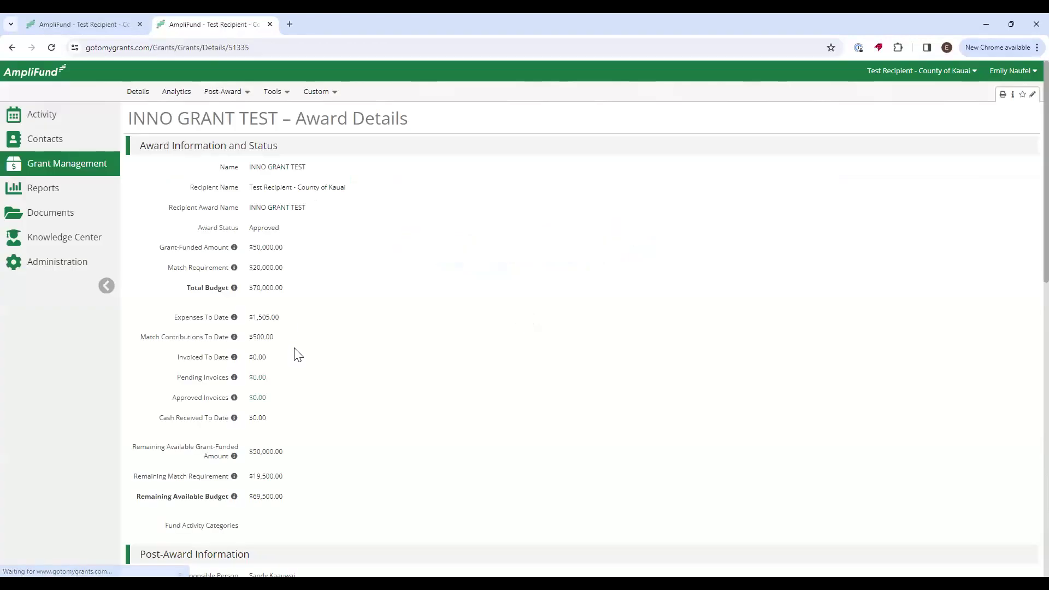
Highlight $1,505.00 expenses, $500.00 match contributions and the $0.00 invoice totals on Award Details.
{"action": "left_click_drag", "start_coordinate": [282, 324], "coordinate": [186, 323]}
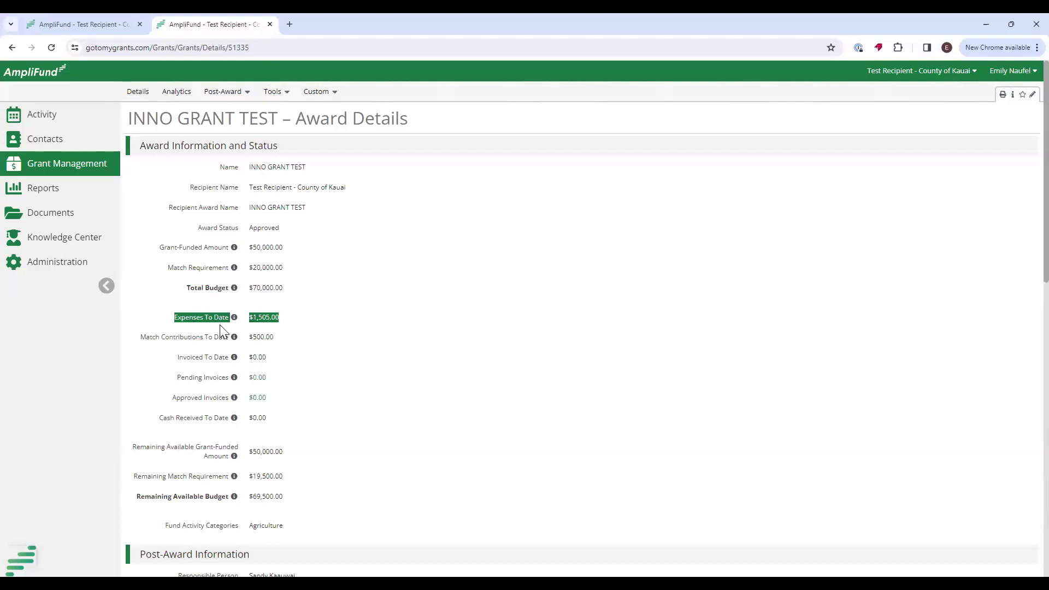
{"action": "left_click_drag", "start_coordinate": [133, 342], "coordinate": [306, 342]}
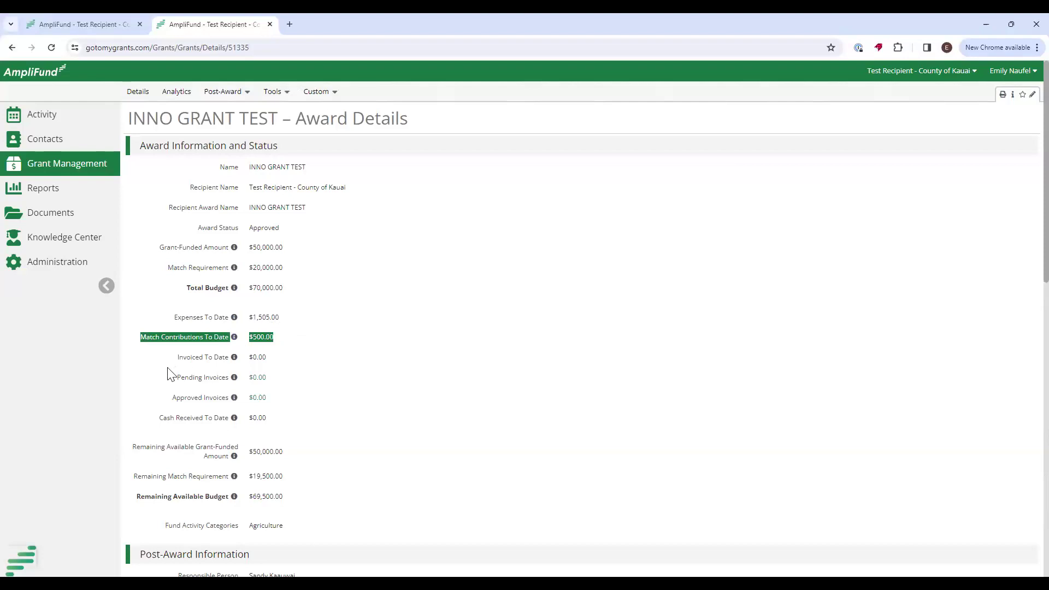
{"action": "left_click_drag", "start_coordinate": [176, 358], "coordinate": [269, 394]}
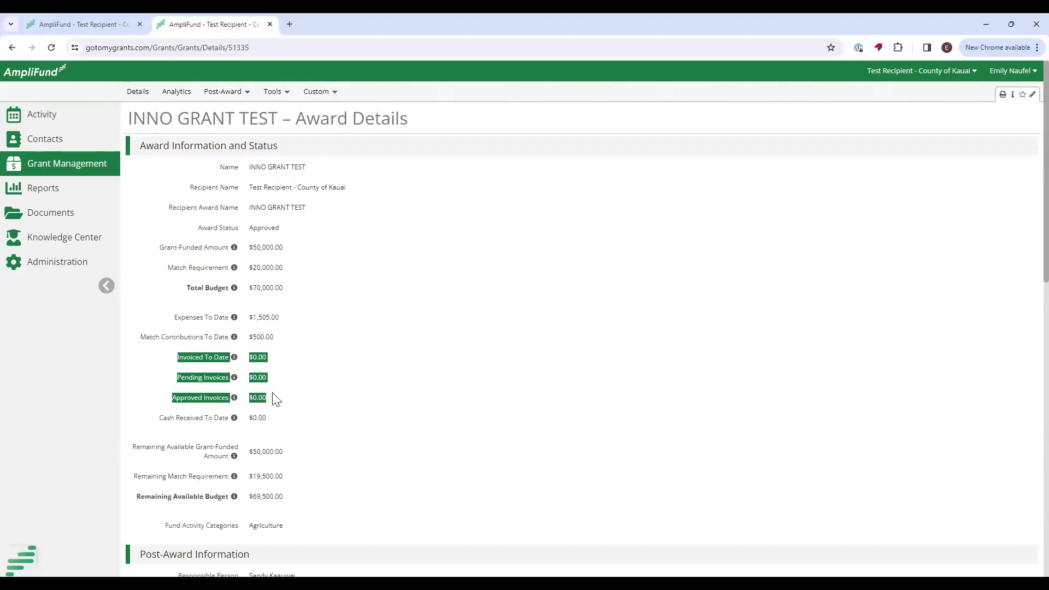
{"action": "left_click", "coordinate": [316, 92]}
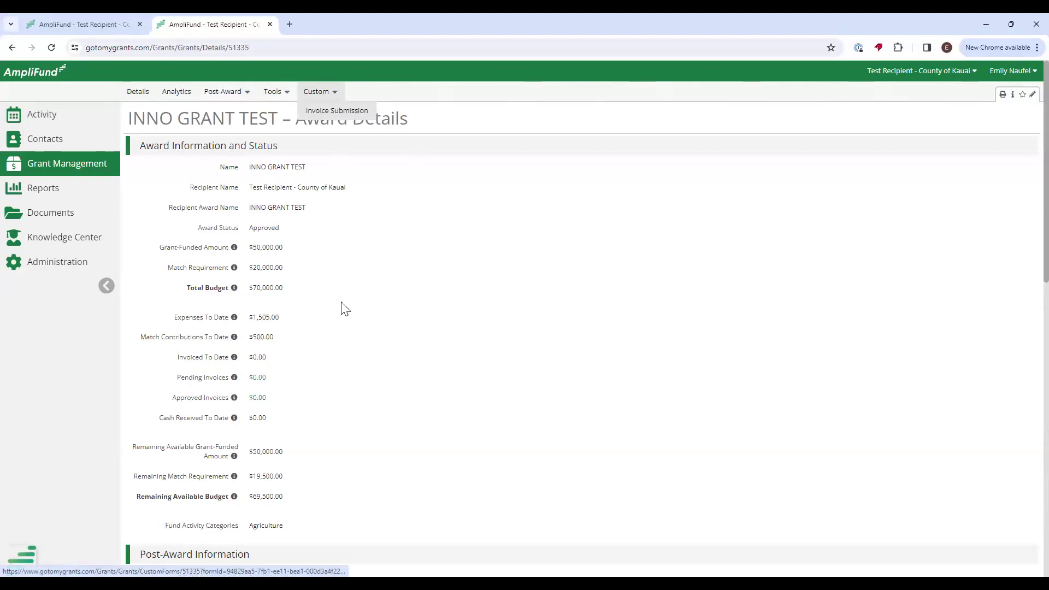
{"action": "left_click_drag", "start_coordinate": [276, 362], "coordinate": [284, 390]}
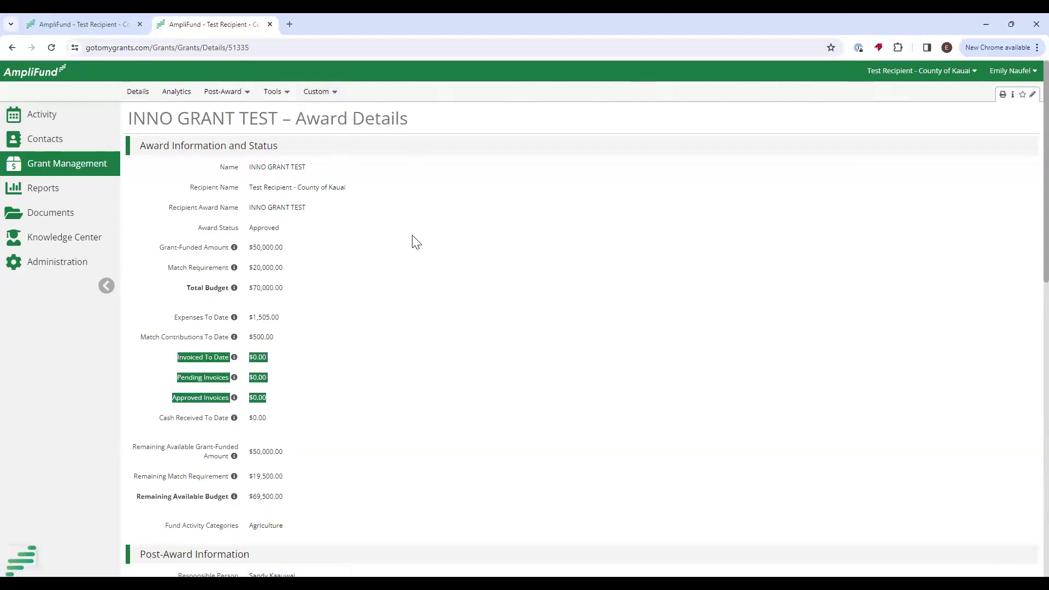
{"action": "left_click", "coordinate": [273, 316]}
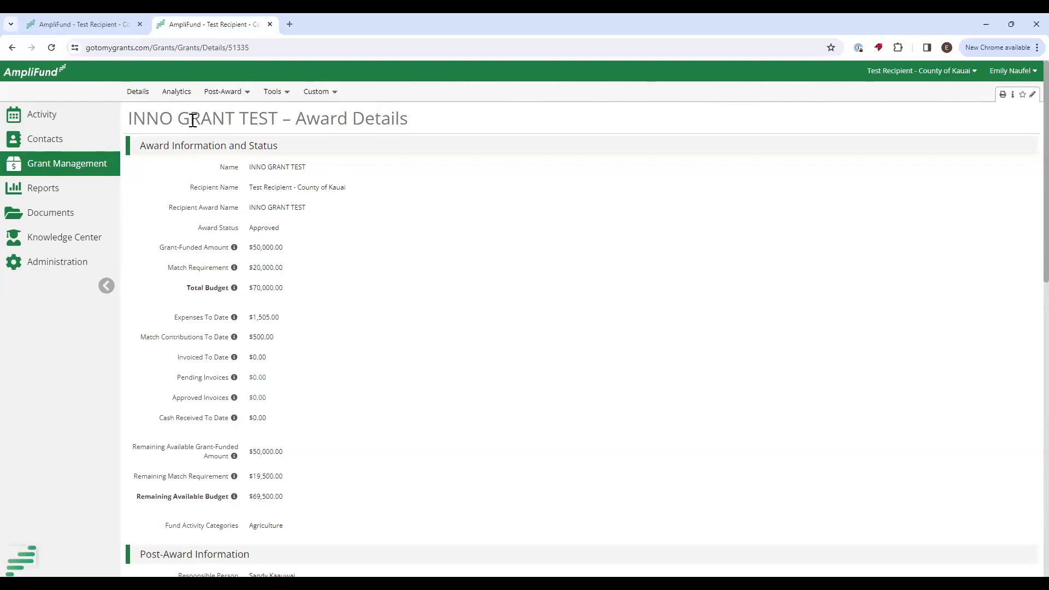
{"action": "left_click", "coordinate": [237, 97]}
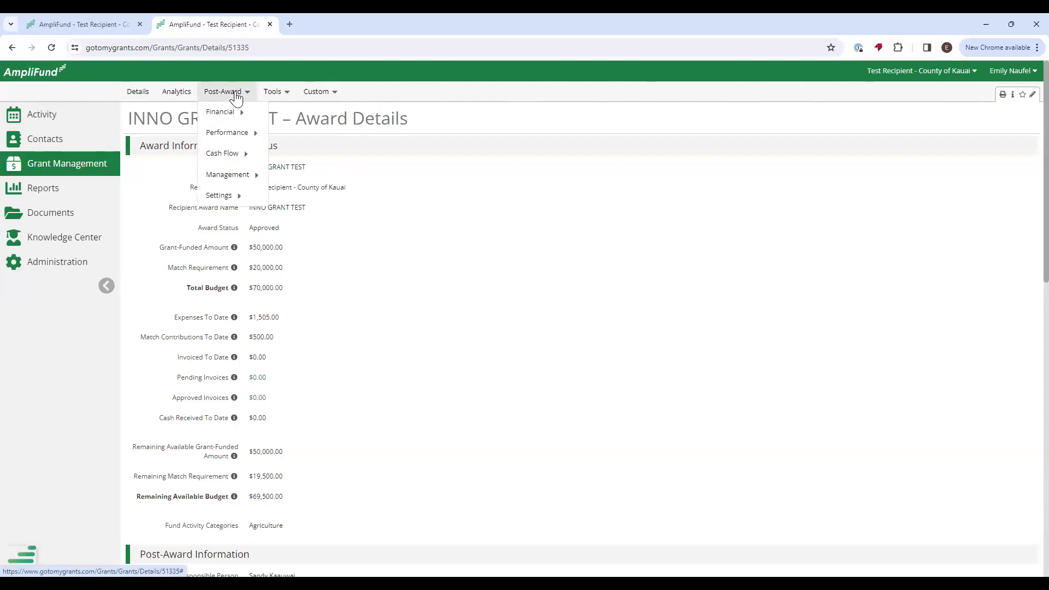
{"action": "mouse_move", "coordinate": [261, 134]}
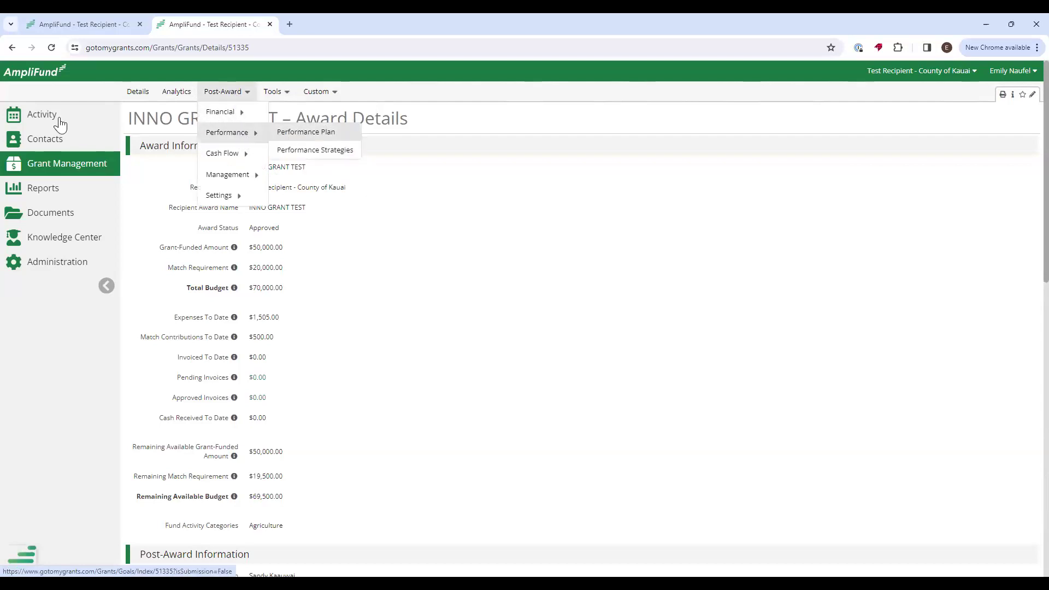
{"action": "mouse_move", "coordinate": [48, 116]}
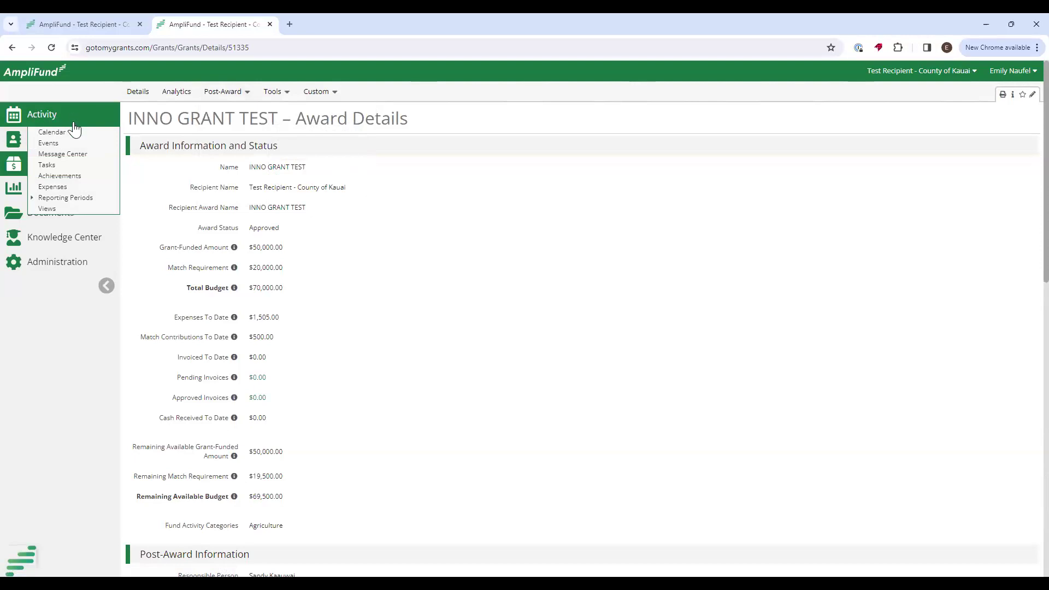
Open Activity > Achievements in the left sidebar.
{"action": "left_click", "coordinate": [50, 190]}
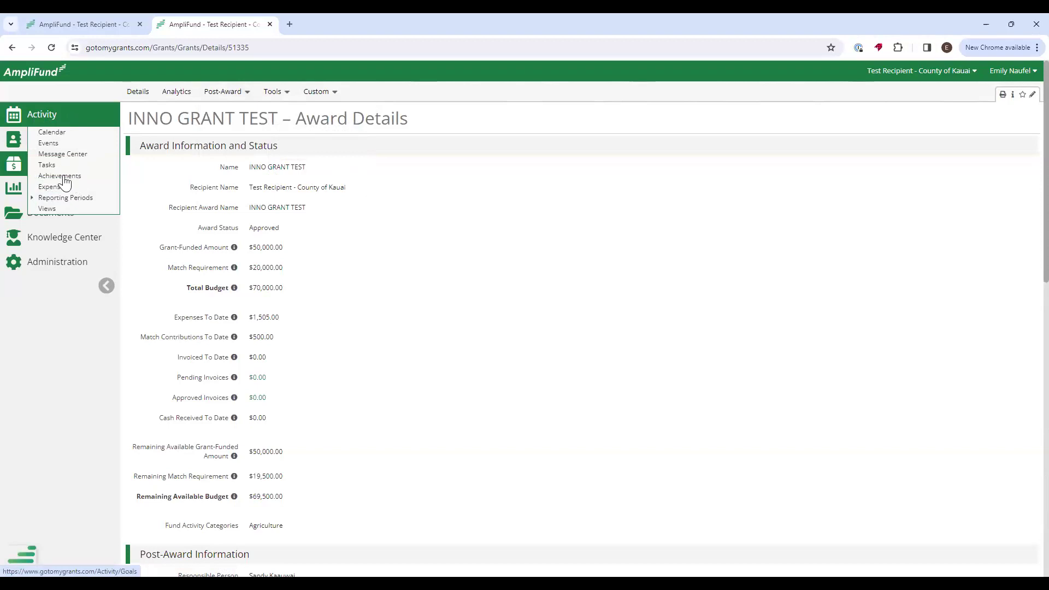
{"action": "left_click", "coordinate": [63, 179]}
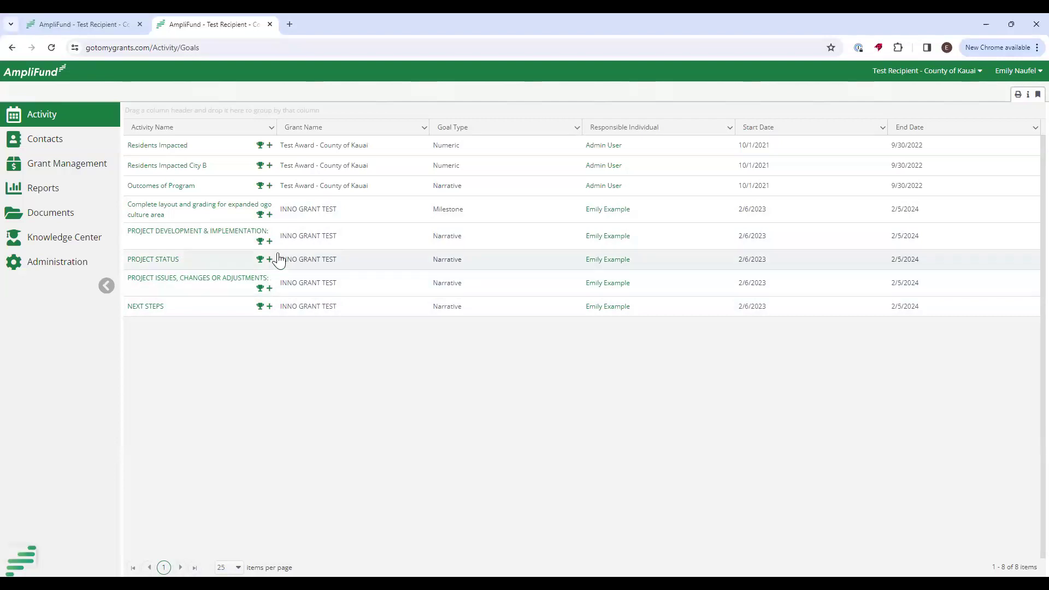
Add a milestone achievement dated January 2, 2024 to the 'Complete layout and grading' goal.
{"action": "left_click", "coordinate": [269, 214]}
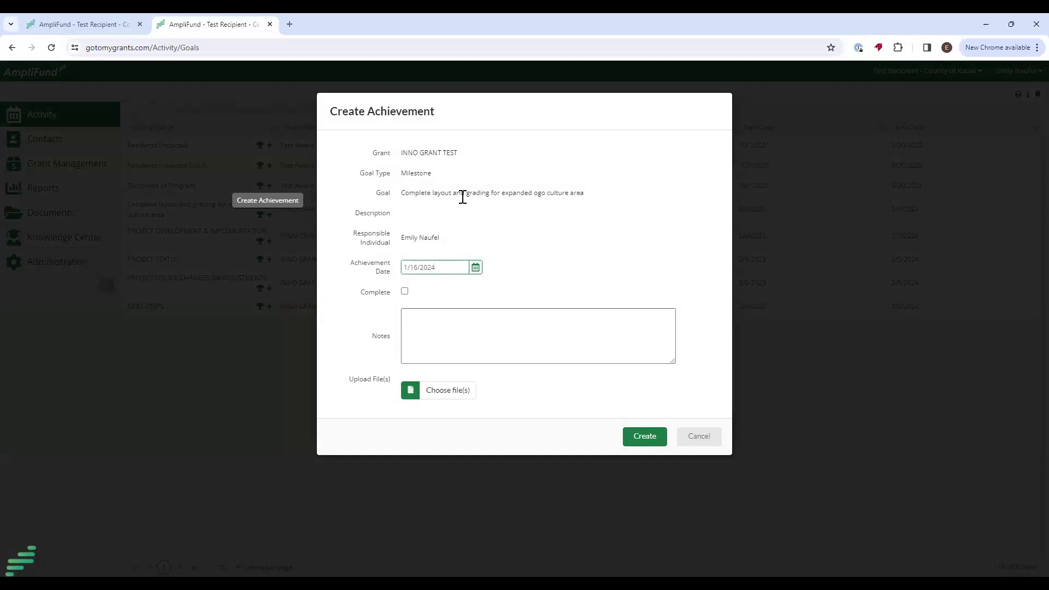
{"action": "left_click_drag", "start_coordinate": [403, 174], "coordinate": [466, 171]}
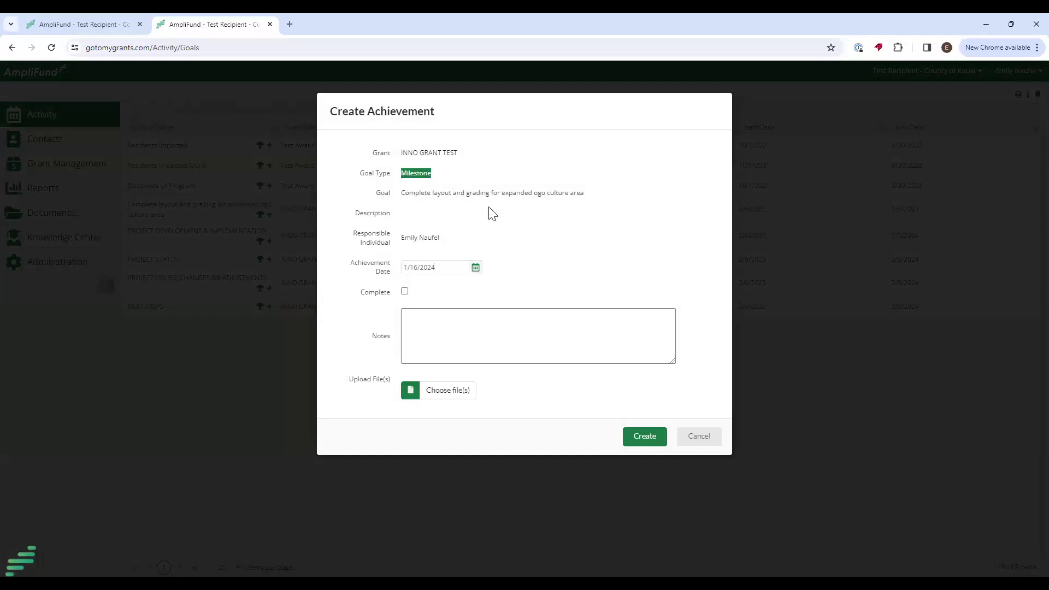
{"action": "left_click", "coordinate": [415, 267]}
{"action": "left_click", "coordinate": [475, 267]}
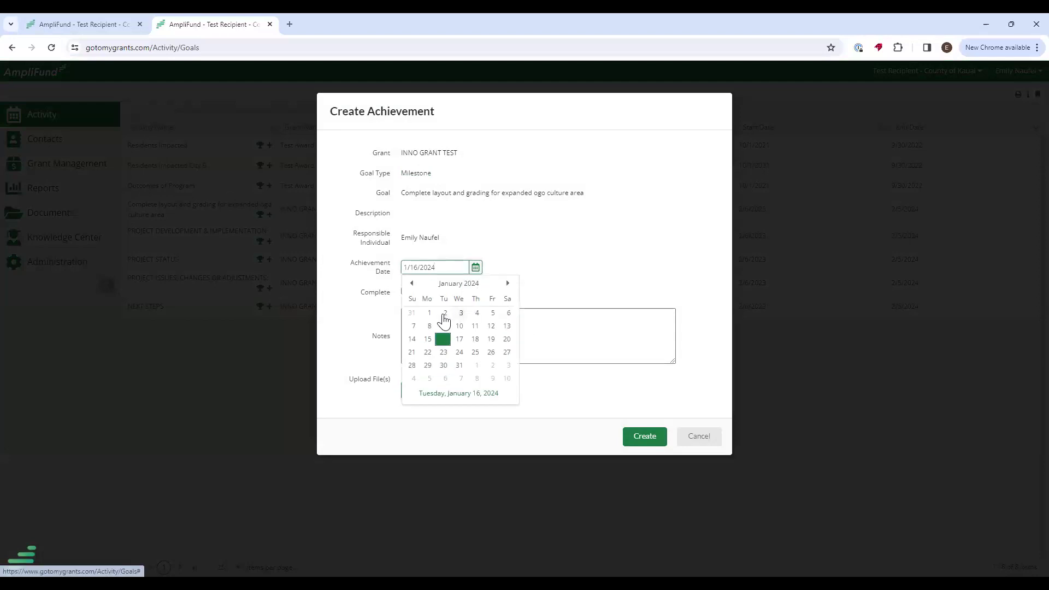
{"action": "left_click", "coordinate": [445, 313]}
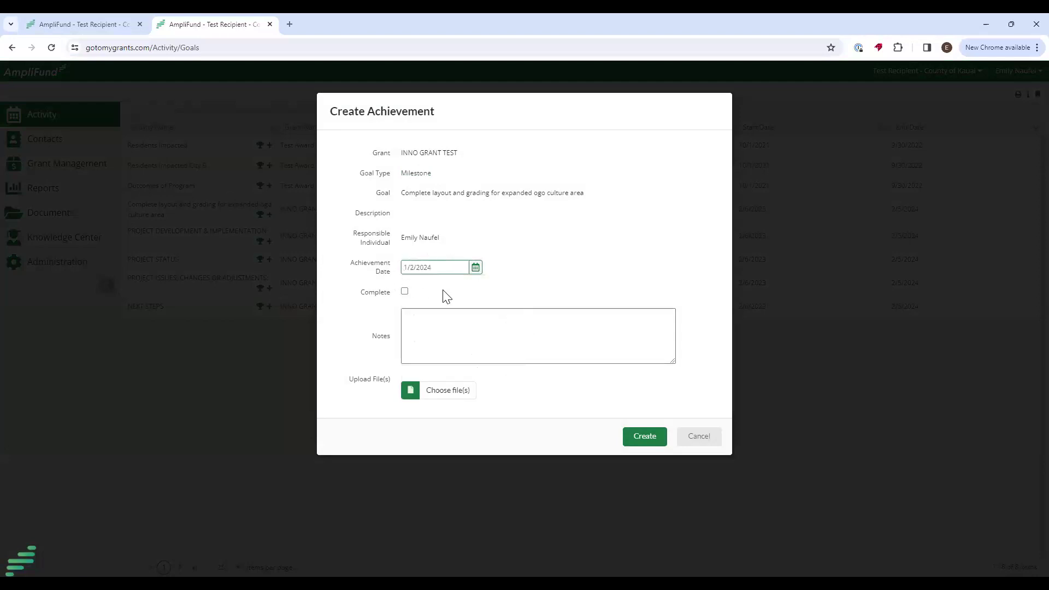
{"action": "left_click", "coordinate": [420, 311]}
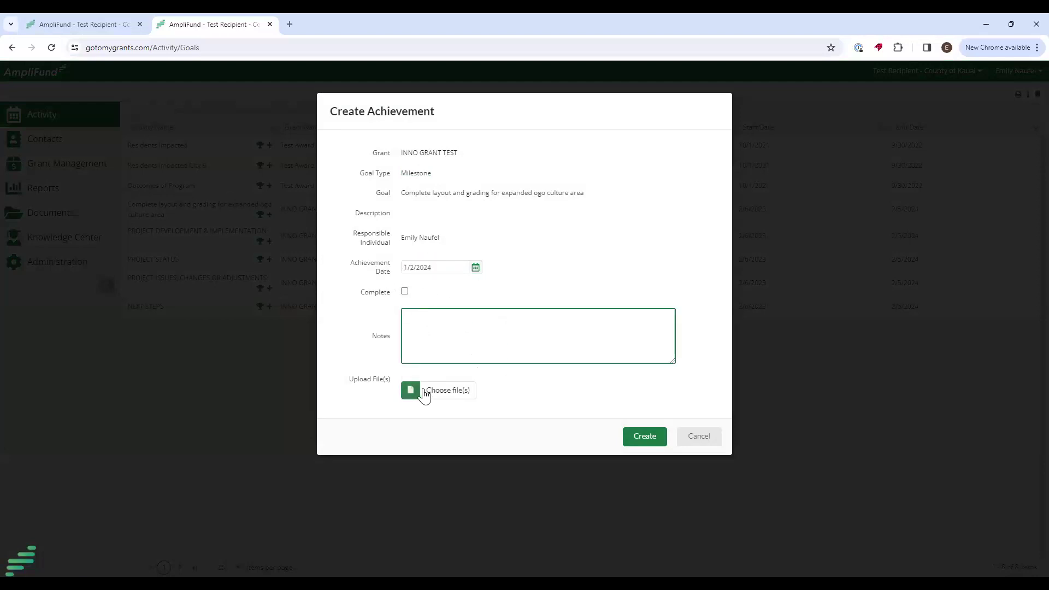
{"action": "left_click", "coordinate": [645, 436]}
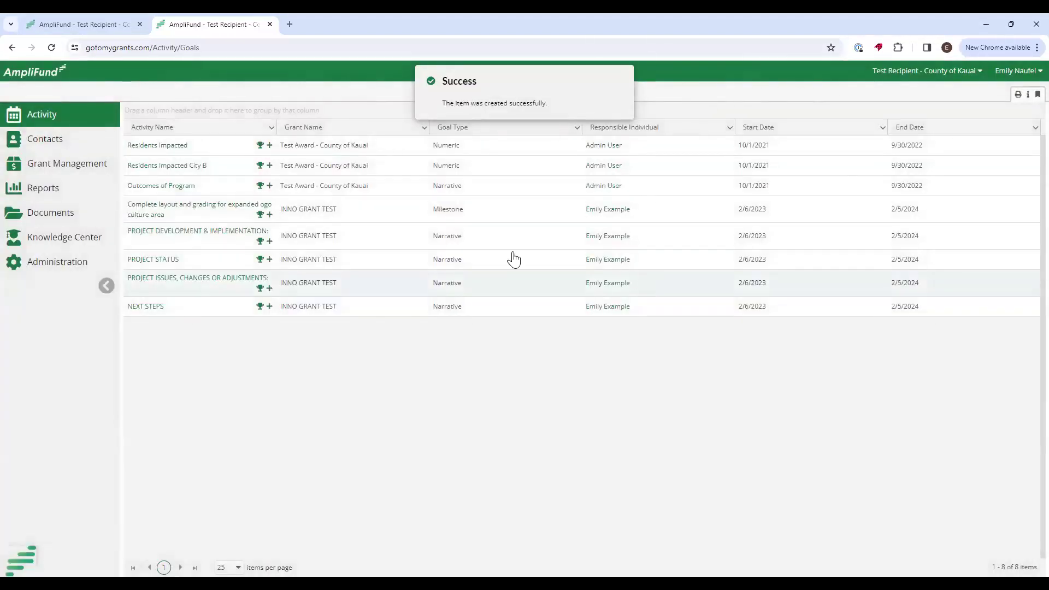
Create a PROJECT DEVELOPMENT & IMPLEMENTATION narrative achievement dated January 12, 2024, answered 'summary'.
{"action": "left_click", "coordinate": [269, 241]}
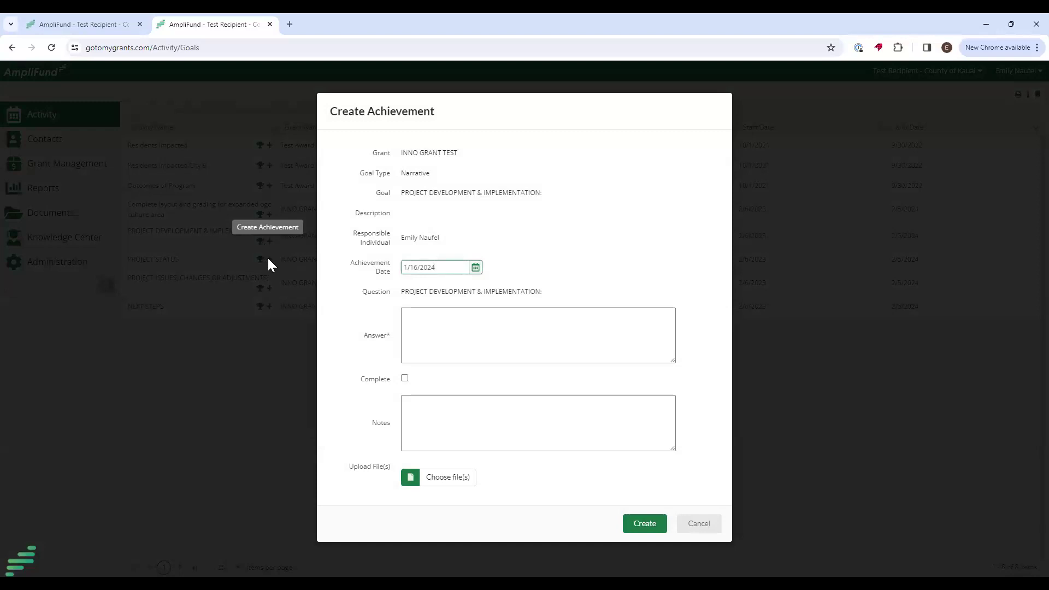
{"action": "left_click", "coordinate": [475, 267]}
{"action": "left_click", "coordinate": [489, 327]}
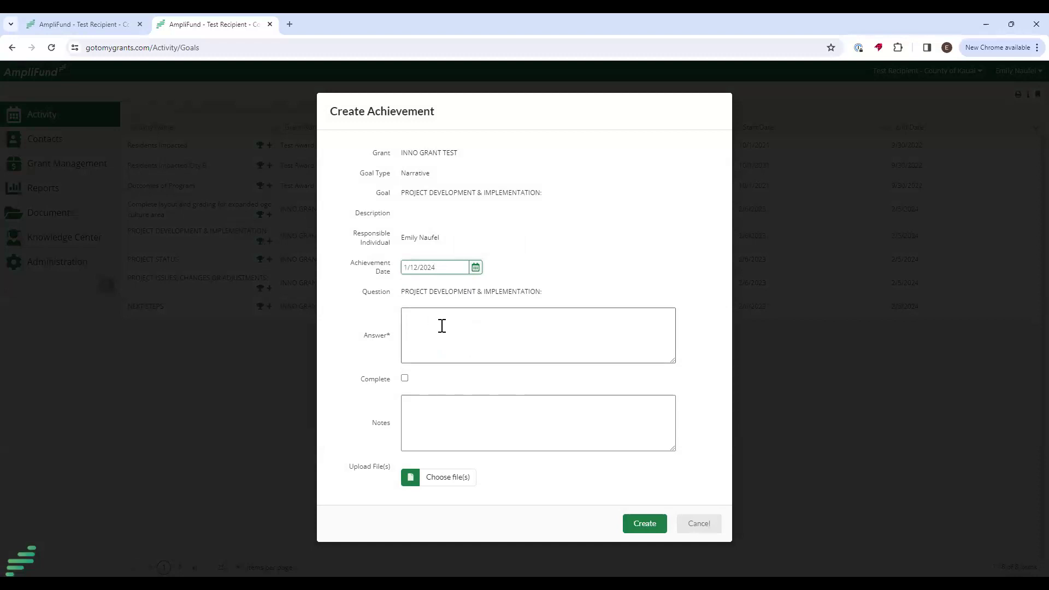
{"action": "left_click", "coordinate": [422, 323]}
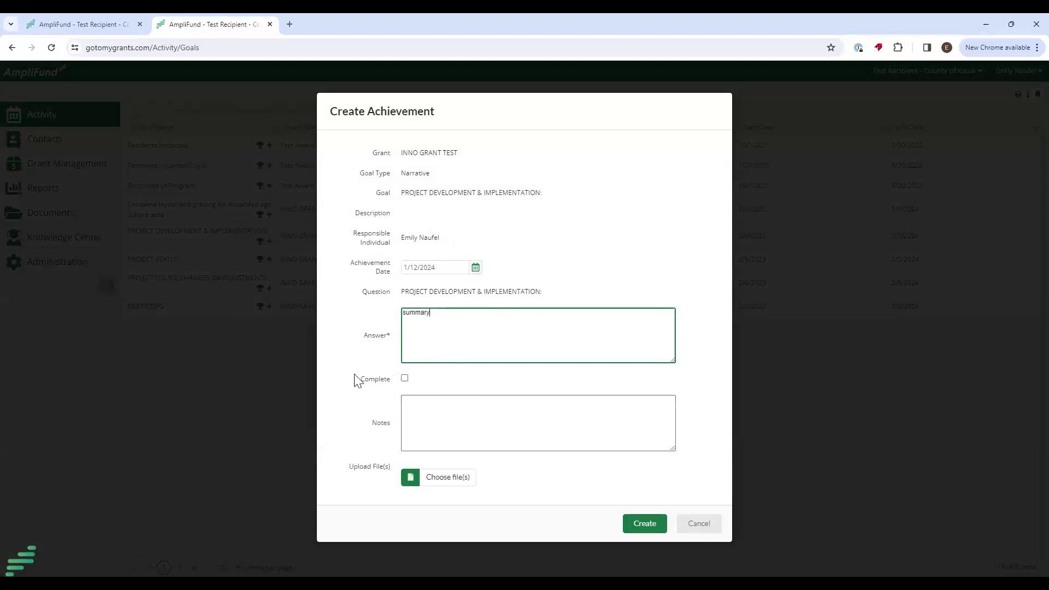
{"action": "left_click_drag", "start_coordinate": [360, 410], "coordinate": [449, 421]}
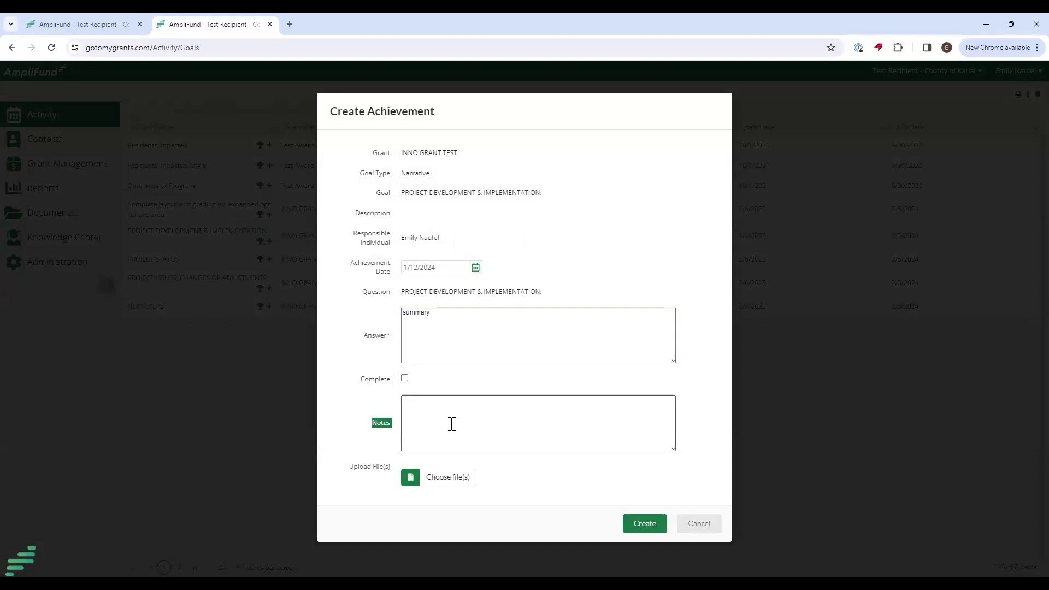
{"action": "left_click_drag", "start_coordinate": [351, 468], "coordinate": [461, 470]}
{"action": "left_click", "coordinate": [641, 523]}
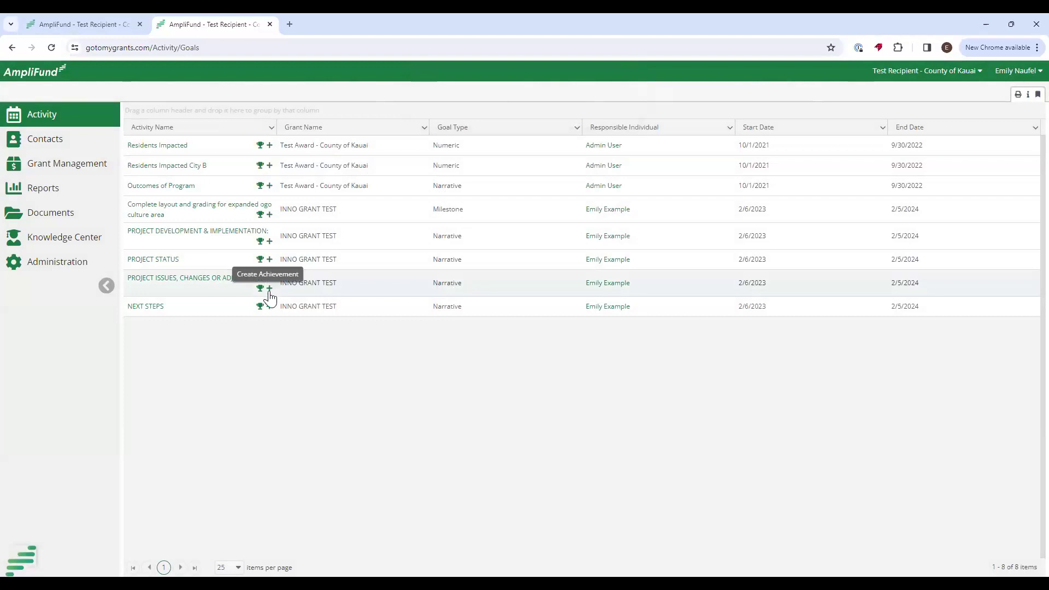
Create a PROJECT ISSUES narrative achievement answered 'test' and dated January 11, 2024.
{"action": "left_click", "coordinate": [269, 288]}
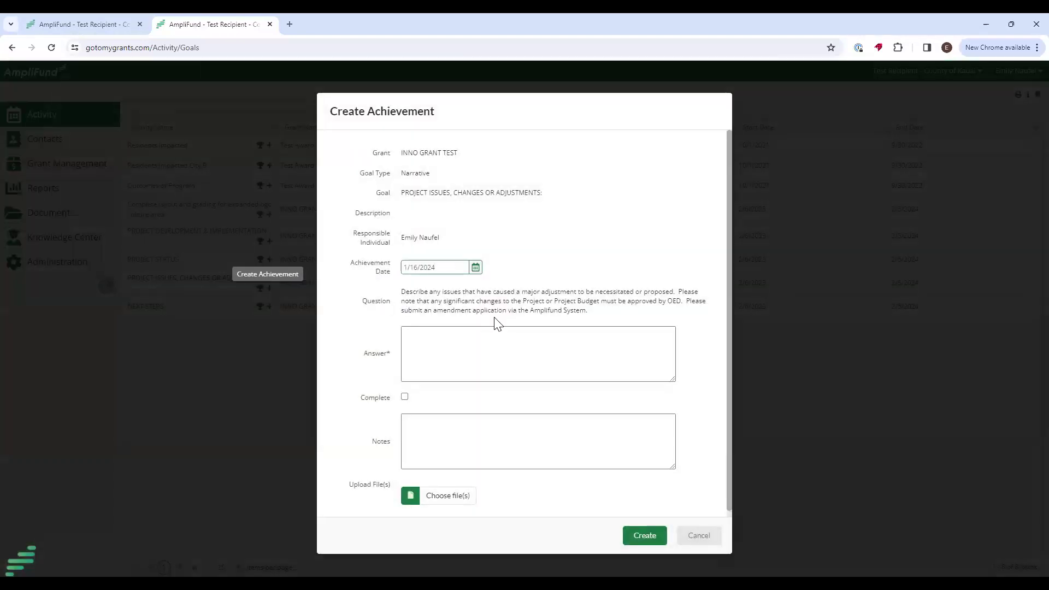
{"action": "left_click", "coordinate": [448, 345]}
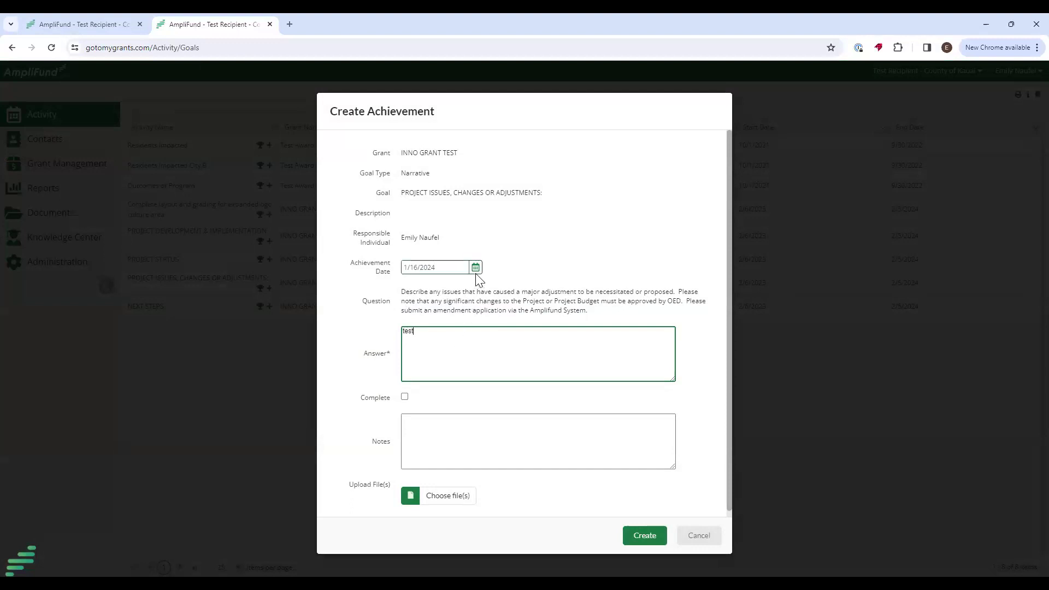
{"action": "left_click", "coordinate": [475, 268]}
{"action": "left_click", "coordinate": [471, 323]}
{"action": "left_click", "coordinate": [428, 347]}
{"action": "left_click", "coordinate": [644, 535]}
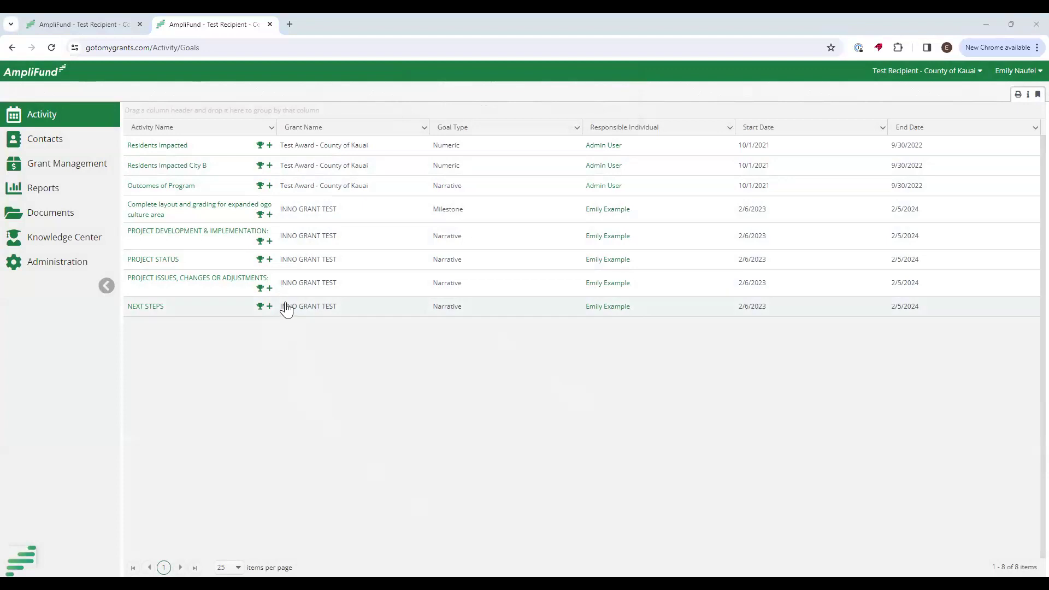
Open INNO GRANT TEST from the Grant Management grants list.
{"action": "left_click", "coordinate": [67, 166]}
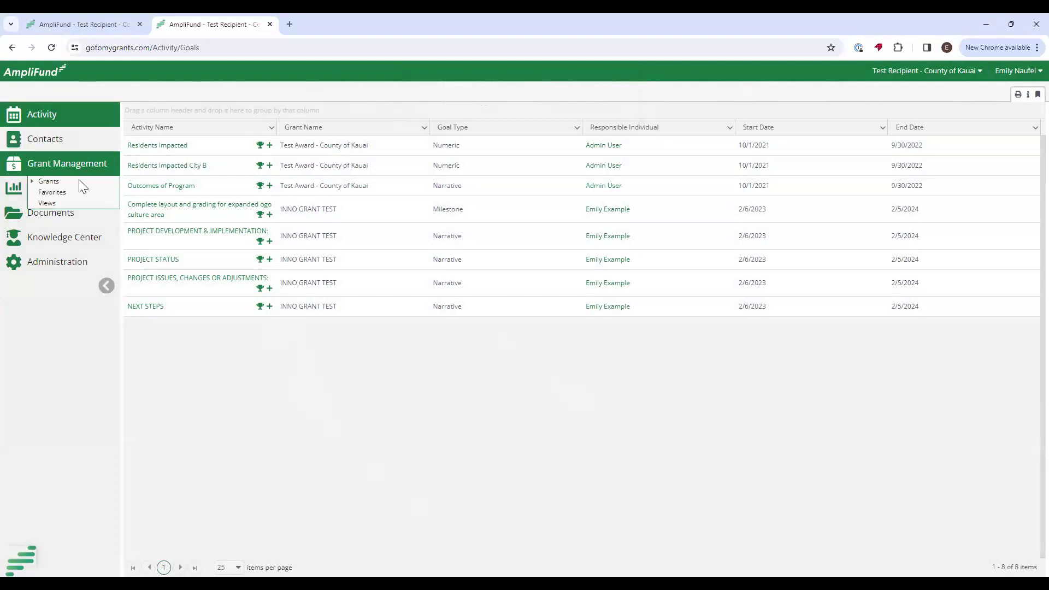
{"action": "left_click", "coordinate": [48, 184]}
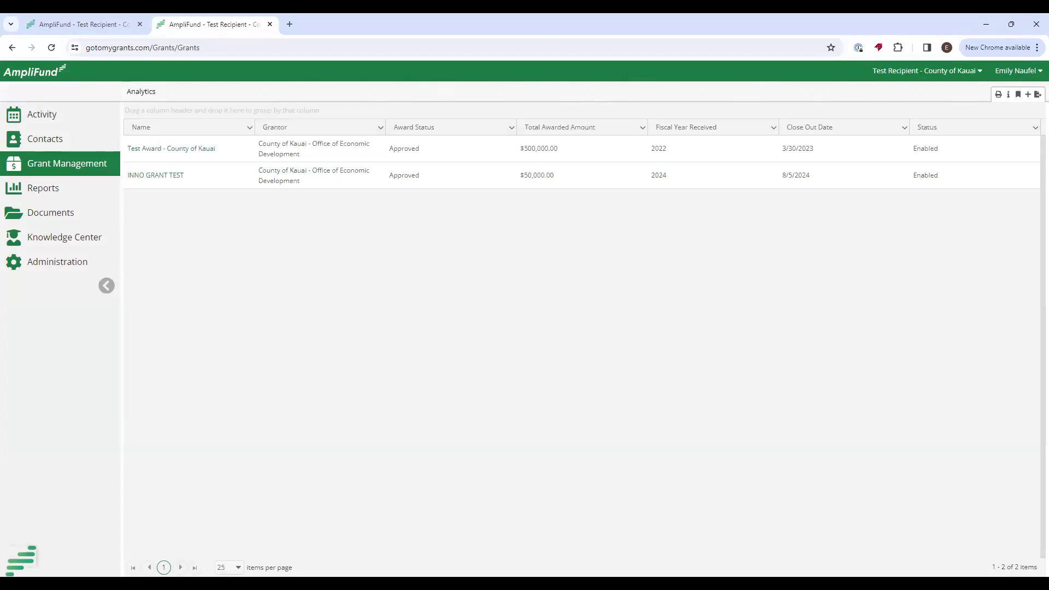
{"action": "left_click", "coordinate": [144, 176]}
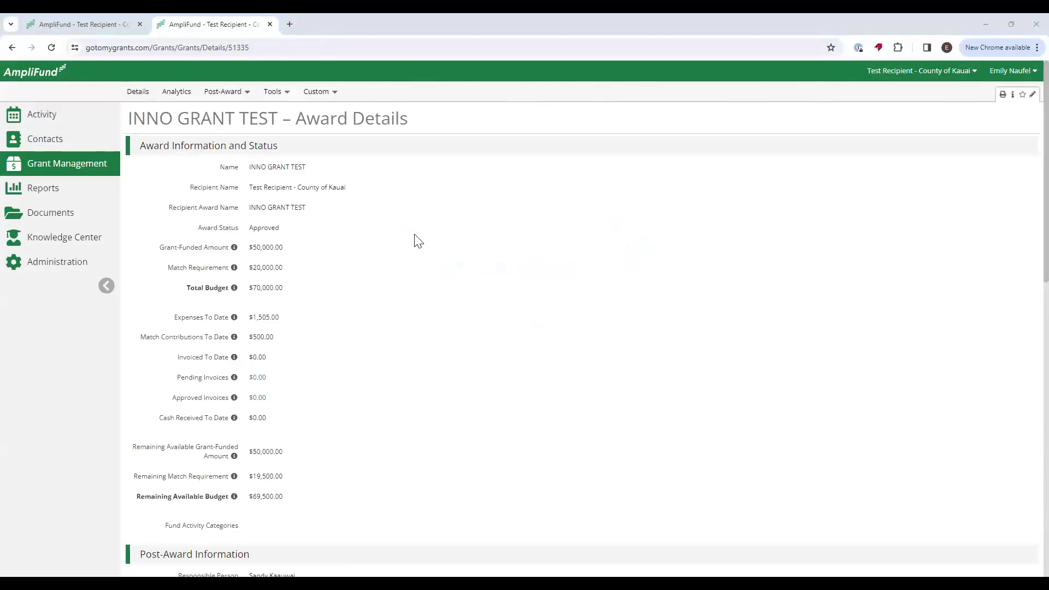
Go to the grant's Reporting Periods under Post-Award > Management.
{"action": "left_click", "coordinate": [233, 91]}
{"action": "mouse_move", "coordinate": [246, 175]}
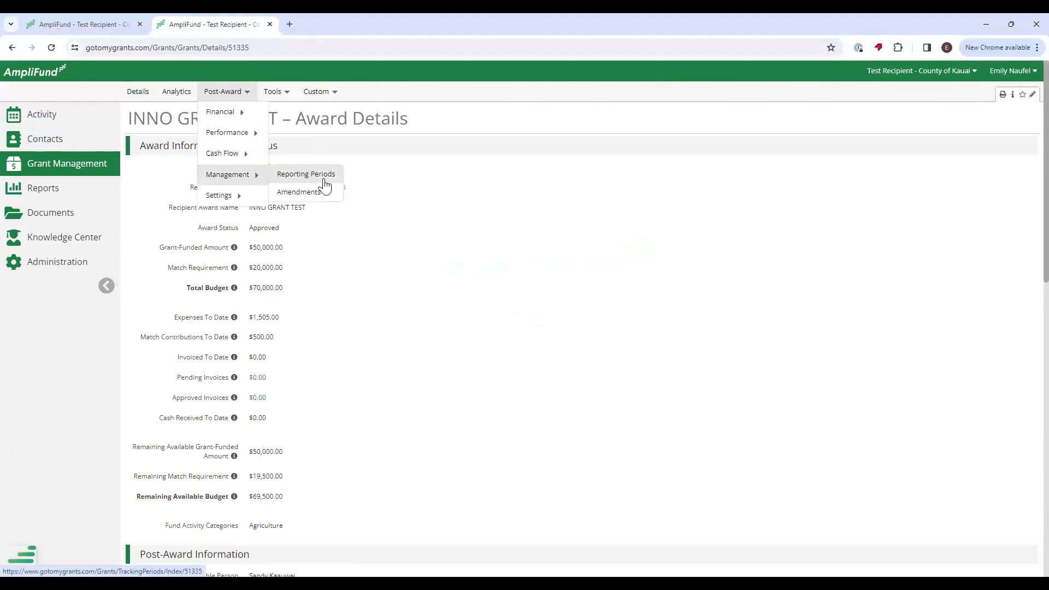
{"action": "left_click", "coordinate": [324, 181]}
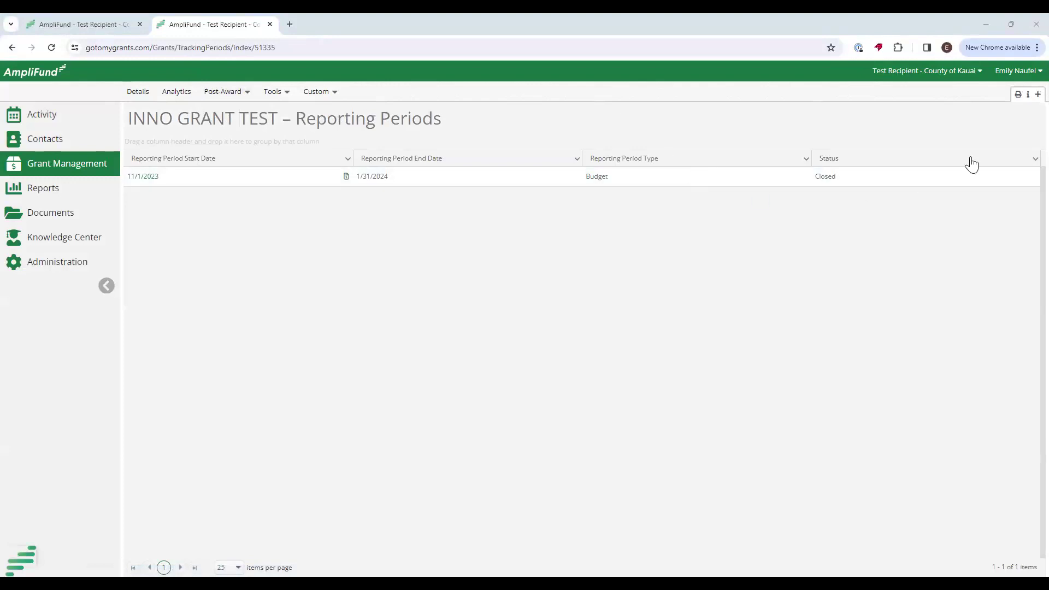
Create and save an Achievements reporting period for 11/01/2023–01/31/2024.
{"action": "left_click", "coordinate": [1027, 96]}
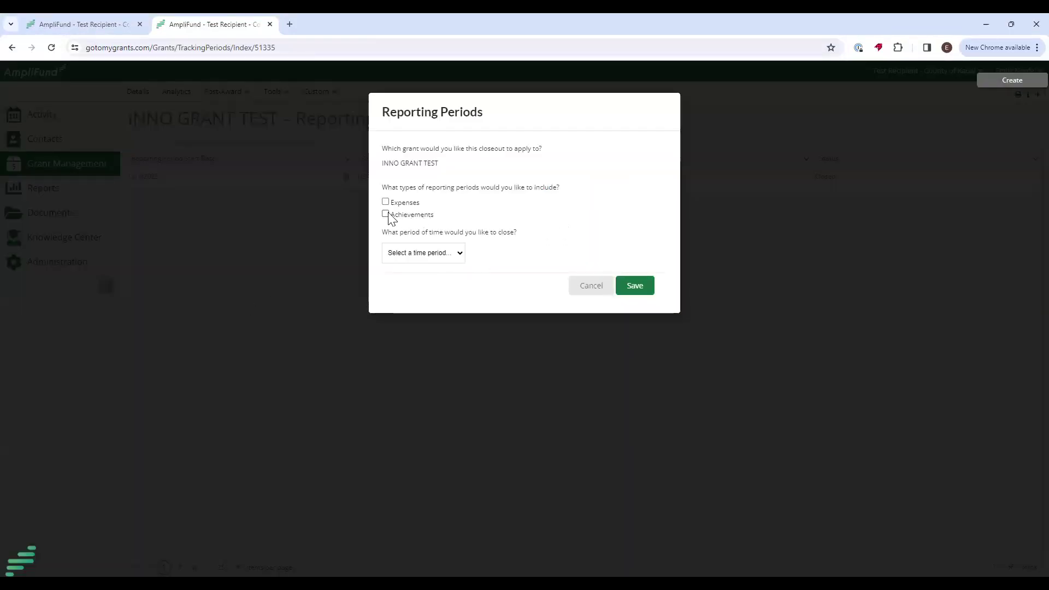
{"action": "left_click", "coordinate": [387, 214]}
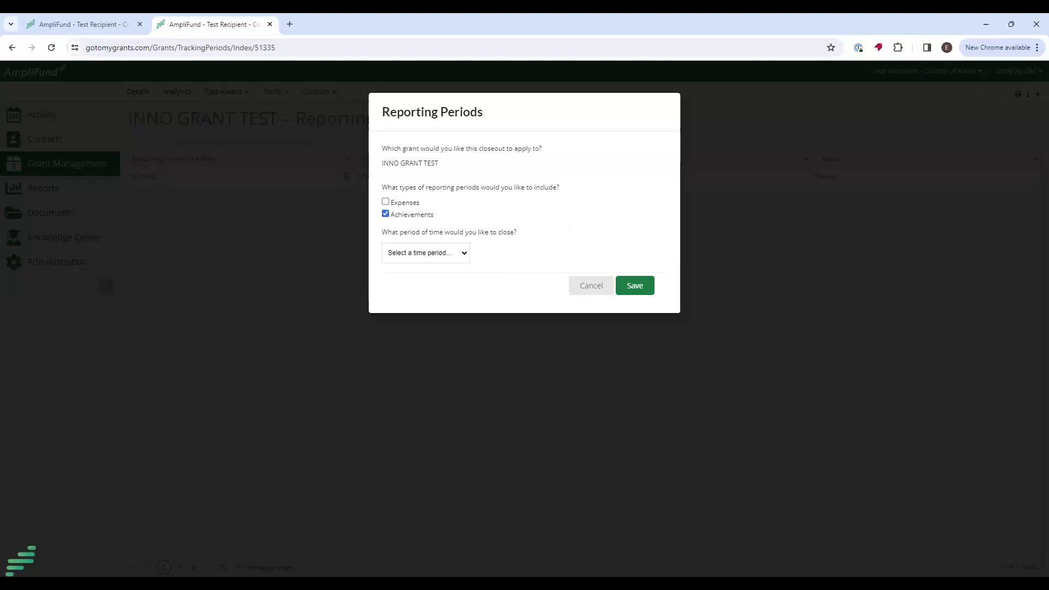
{"action": "left_click", "coordinate": [456, 257]}
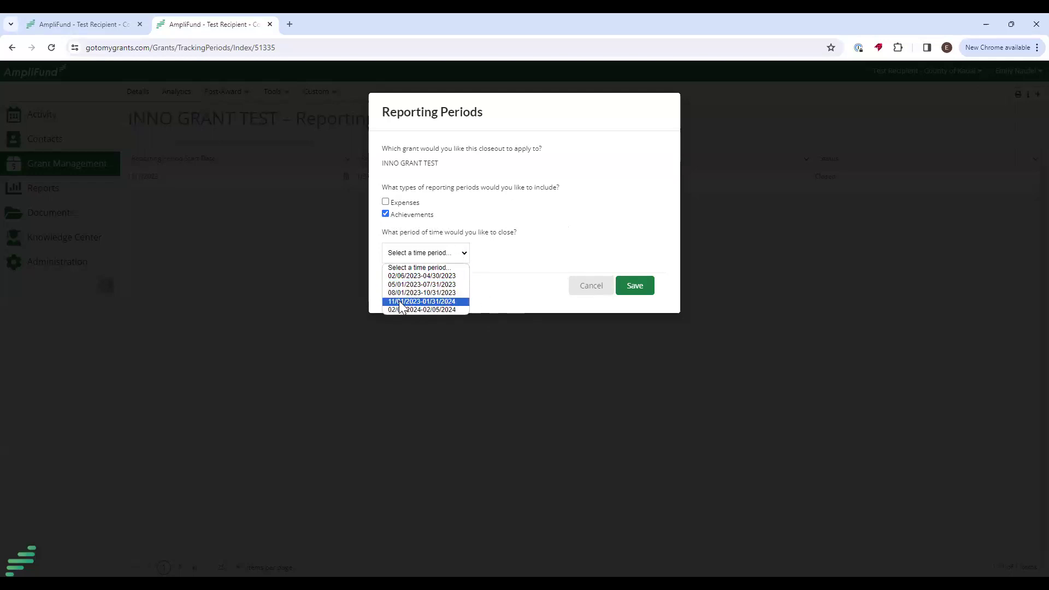
{"action": "left_click", "coordinate": [424, 301]}
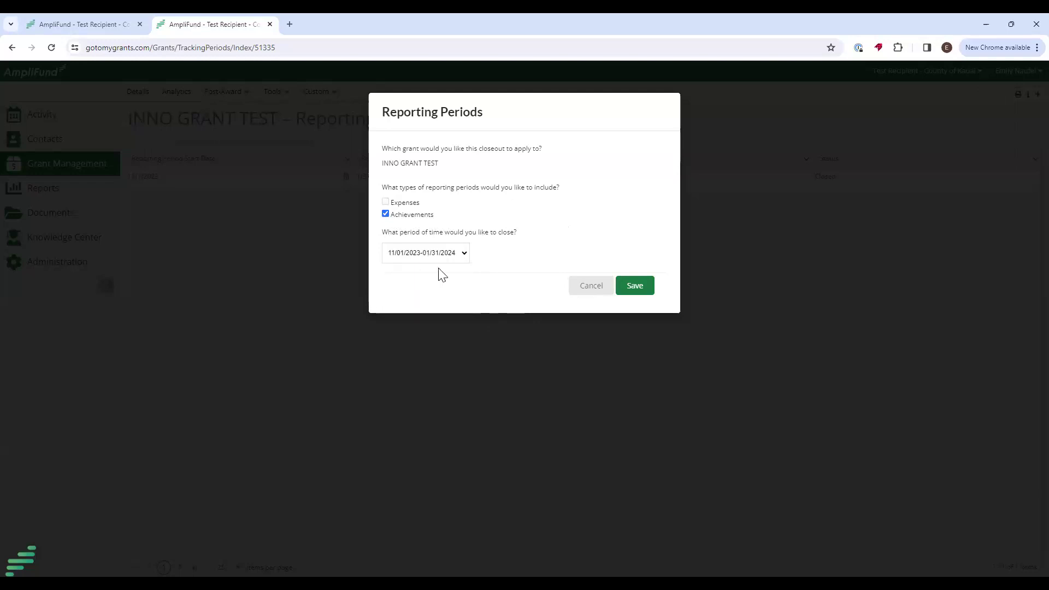
{"action": "left_click", "coordinate": [647, 288]}
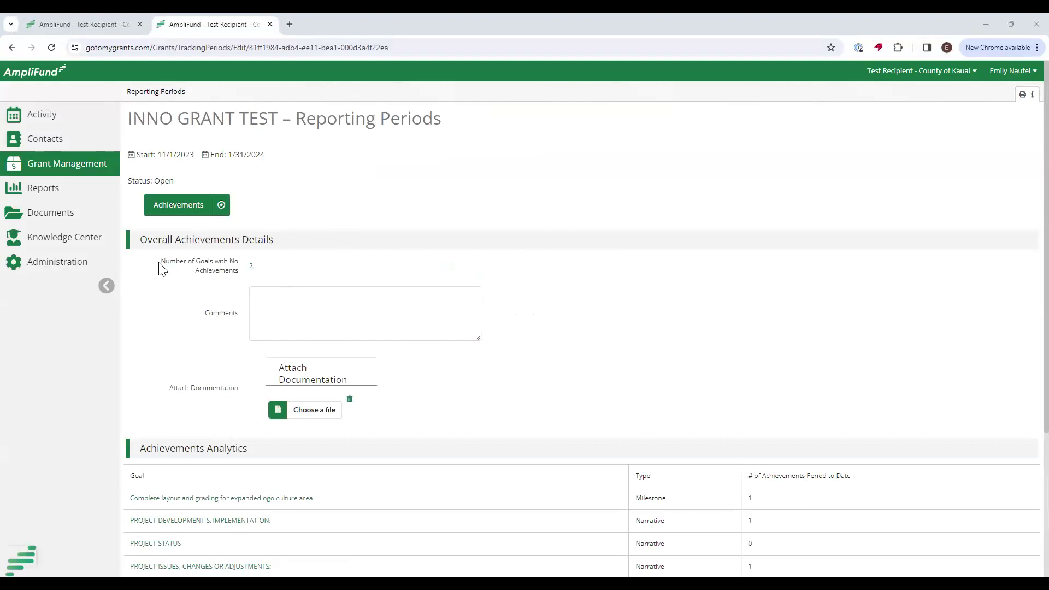
Review the Achievements Closeout, noting the goals that have no achievements.
{"action": "left_click_drag", "start_coordinate": [158, 263], "coordinate": [219, 275]}
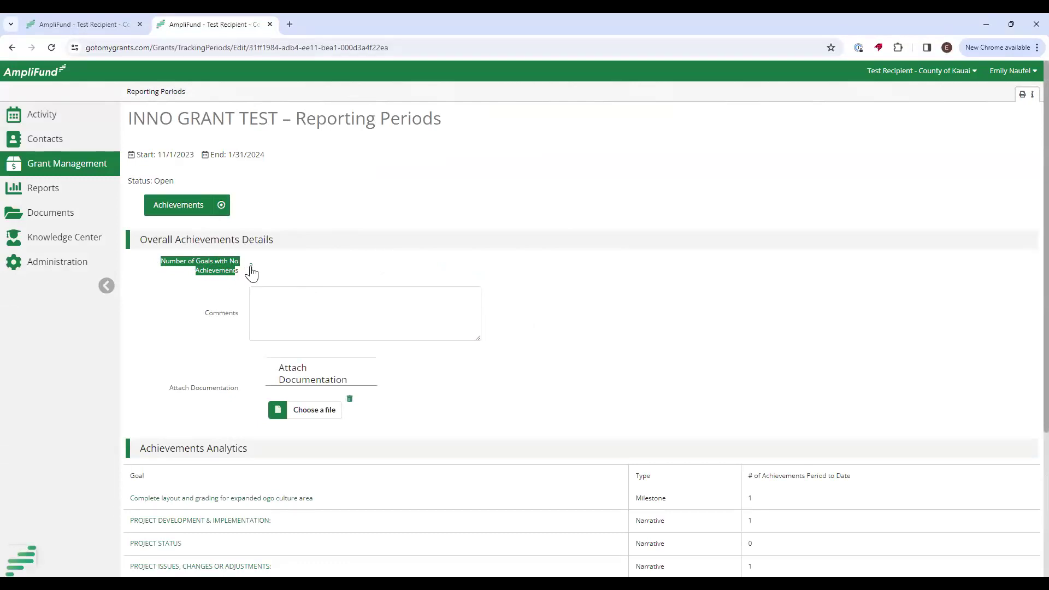
{"action": "scroll", "coordinate": [721, 458], "scroll_direction": "down", "scroll_amount": 2}
{"action": "left_click", "coordinate": [253, 203]}
{"action": "scroll", "coordinate": [253, 203], "scroll_direction": "up", "scroll_amount": 2}
{"action": "scroll", "coordinate": [498, 308], "scroll_direction": "down", "scroll_amount": 1}
{"action": "scroll", "coordinate": [499, 310], "scroll_direction": "down", "scroll_amount": 3}
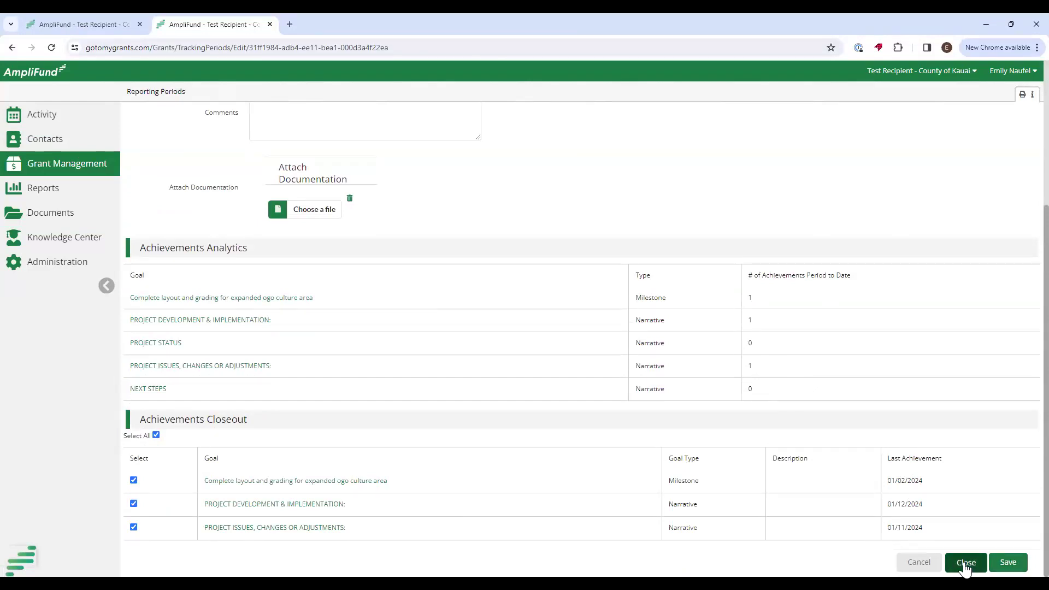
Close the 11/1/2023–1/31/2024 reporting period and confirm the reminder warning.
{"action": "left_click", "coordinate": [965, 564]}
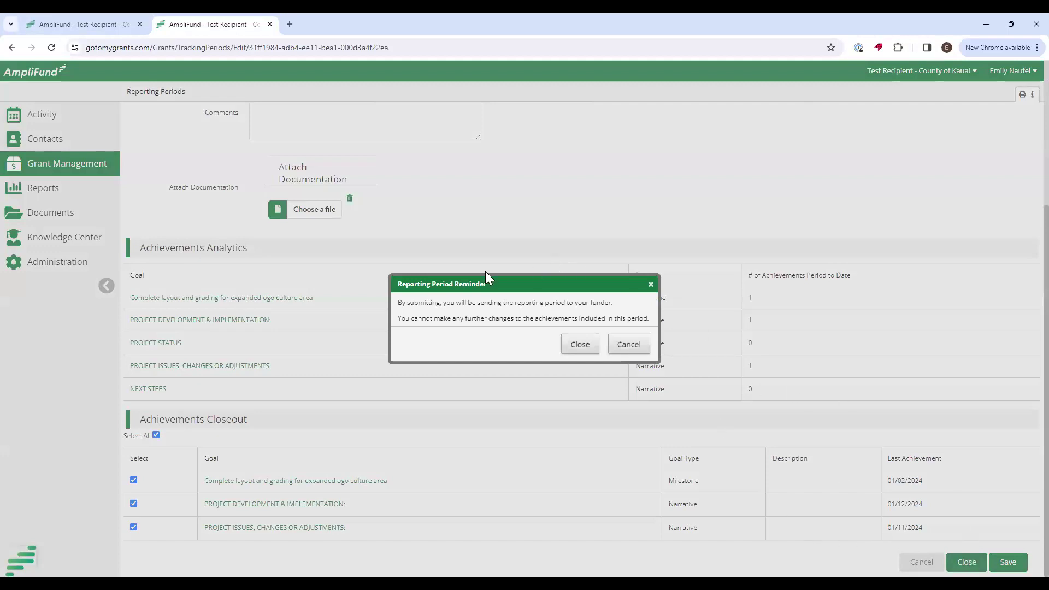
{"action": "left_click_drag", "start_coordinate": [419, 302], "coordinate": [643, 319]}
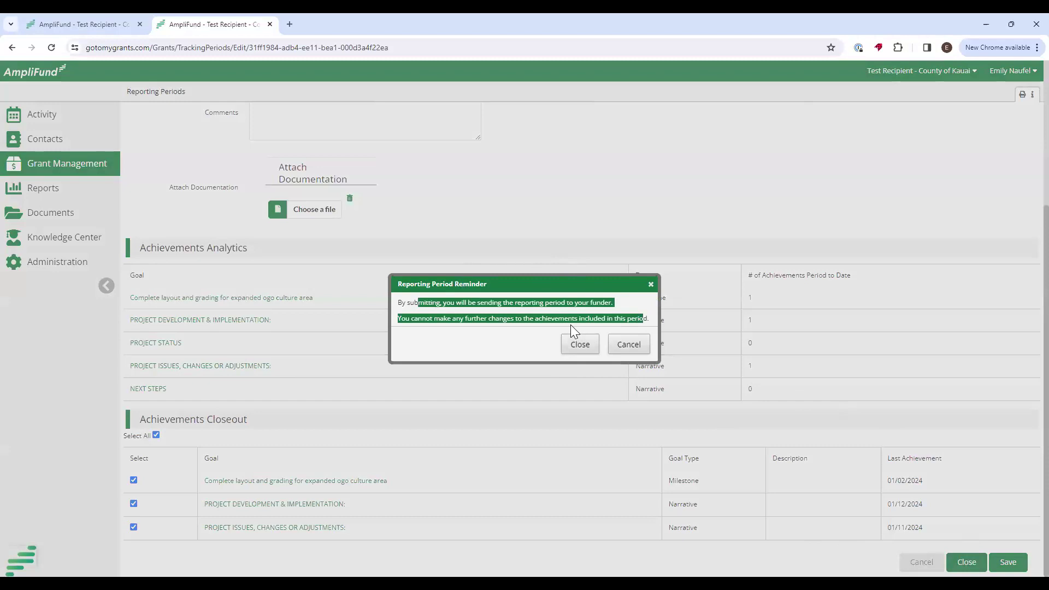
{"action": "left_click", "coordinate": [578, 349]}
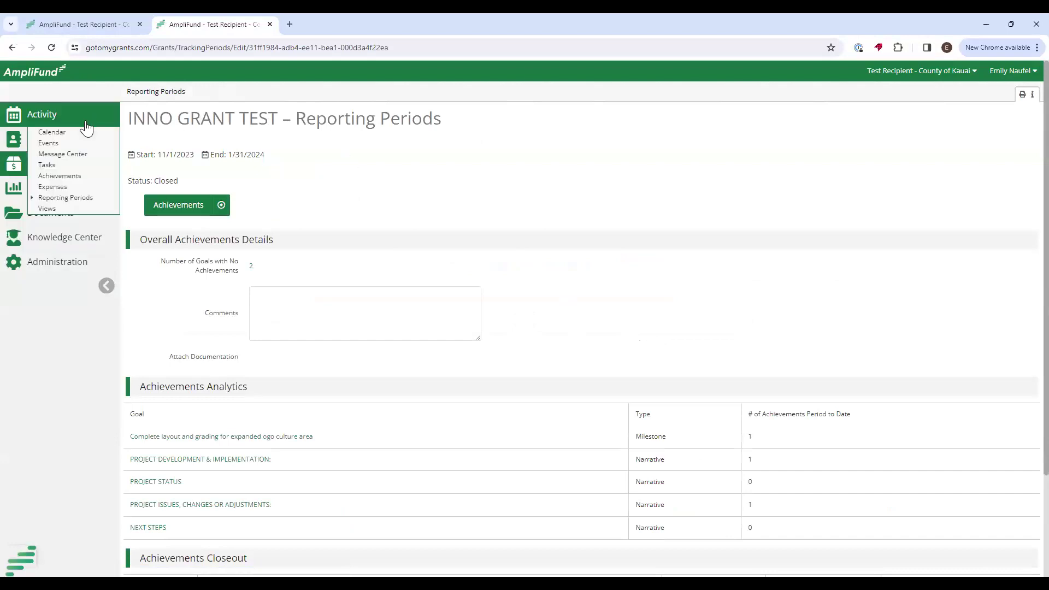
On the full February 2024 Activity calendar, mark the Feb 20 Performance Tracking task completed.
{"action": "left_click", "coordinate": [66, 135]}
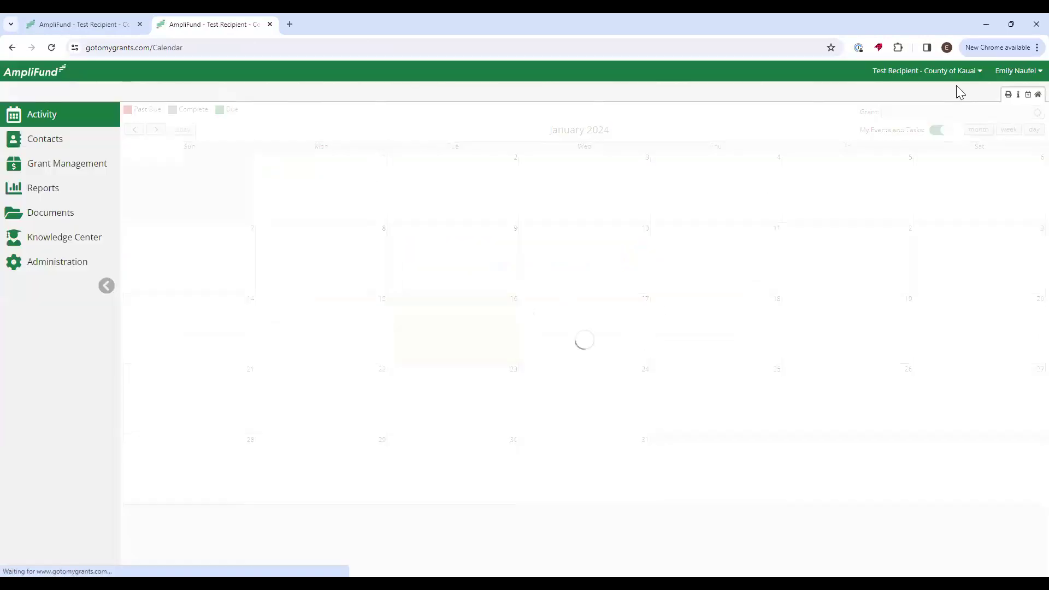
{"action": "left_click", "coordinate": [936, 130]}
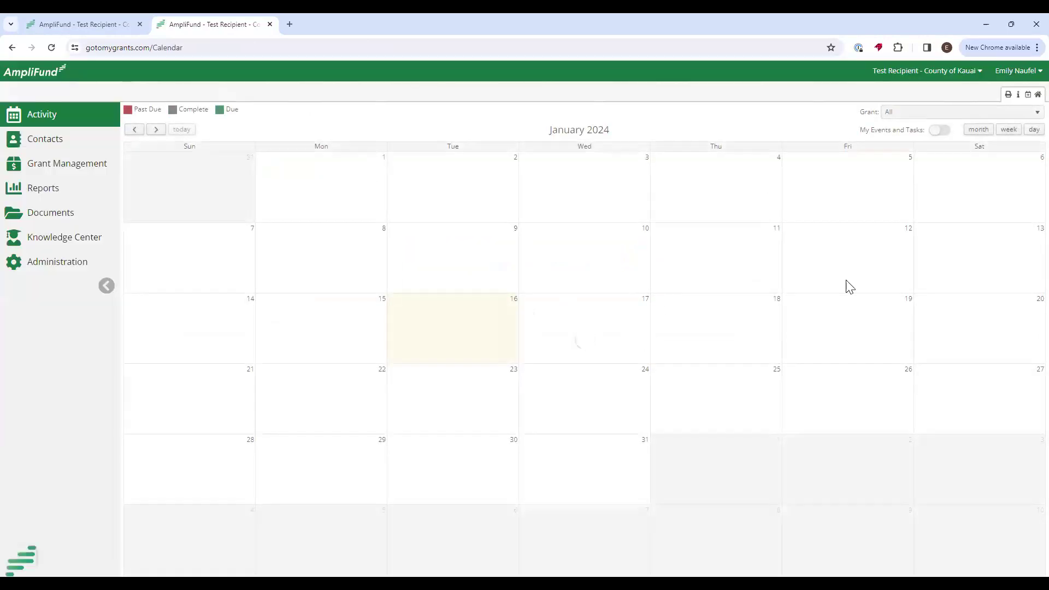
{"action": "left_click", "coordinate": [156, 129]}
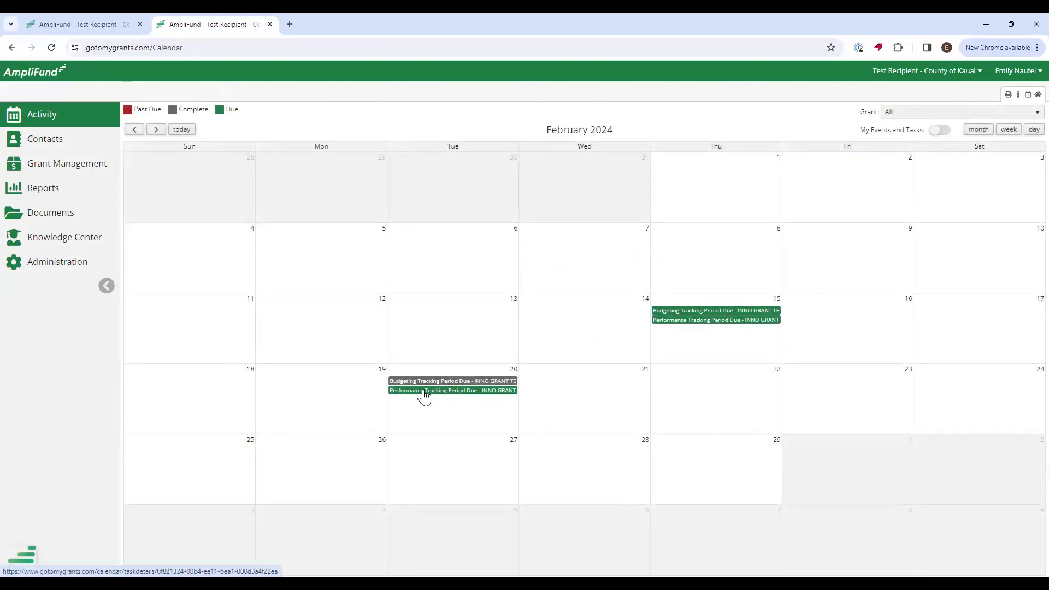
{"action": "left_click", "coordinate": [454, 393]}
{"action": "left_click", "coordinate": [501, 452]}
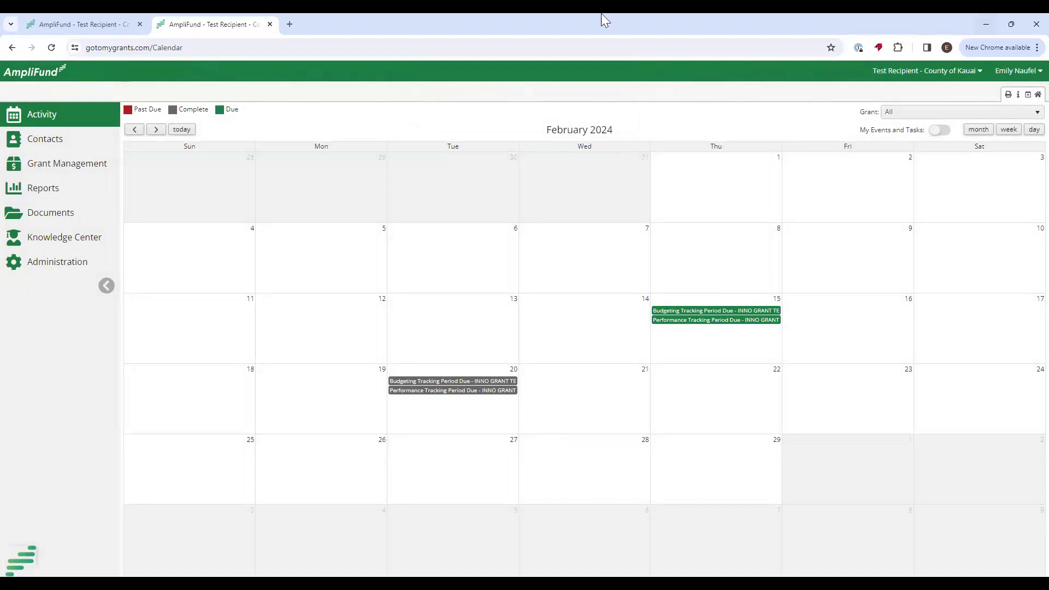
{"action": "mouse_move", "coordinate": [36, 165]}
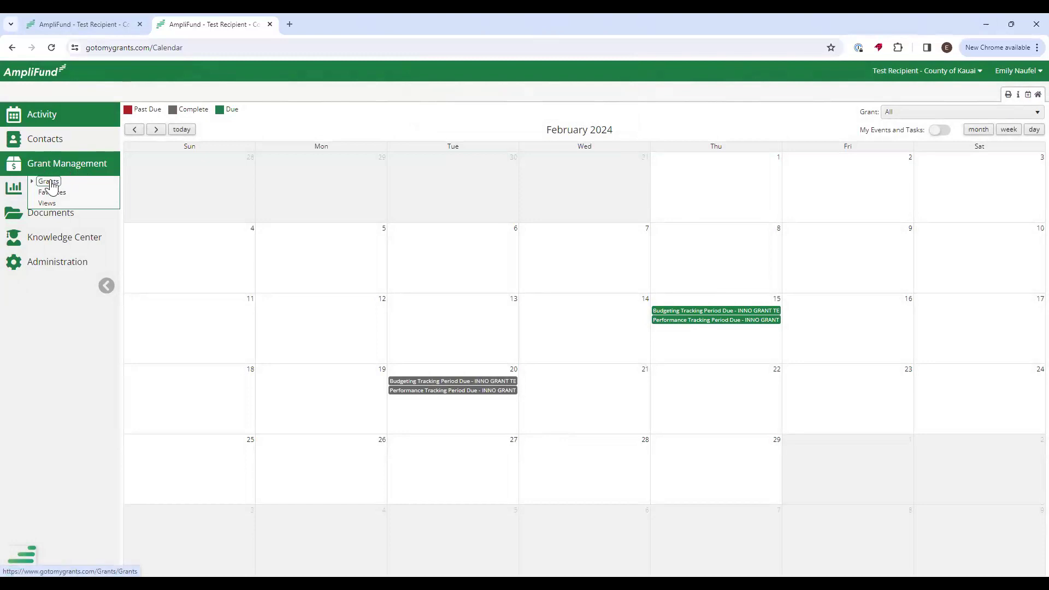
Go to the Amendments page of the INNO GRANT TEST grant.
{"action": "left_click", "coordinate": [49, 182]}
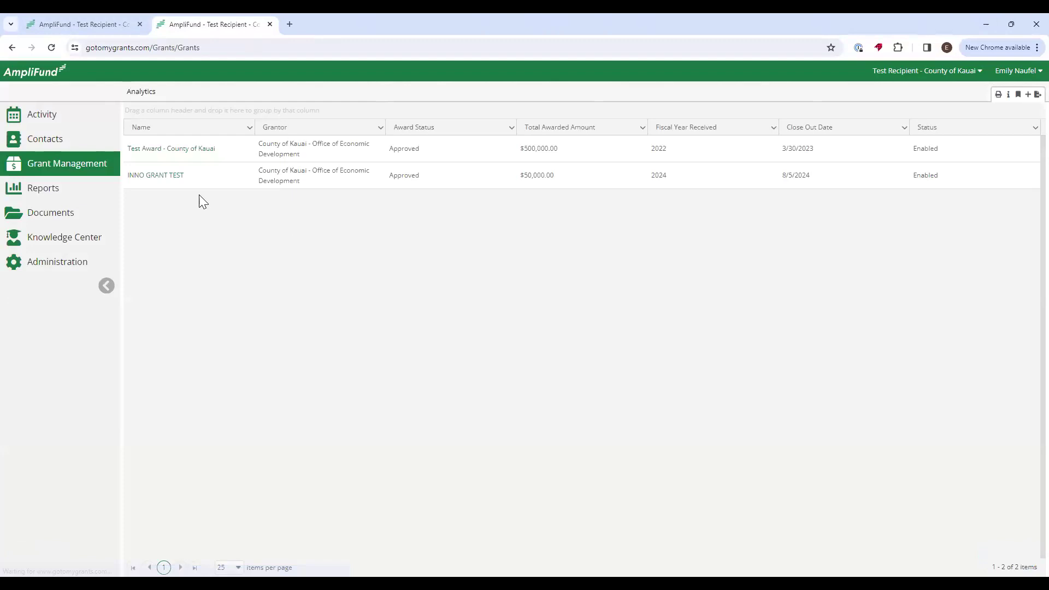
{"action": "left_click", "coordinate": [156, 179]}
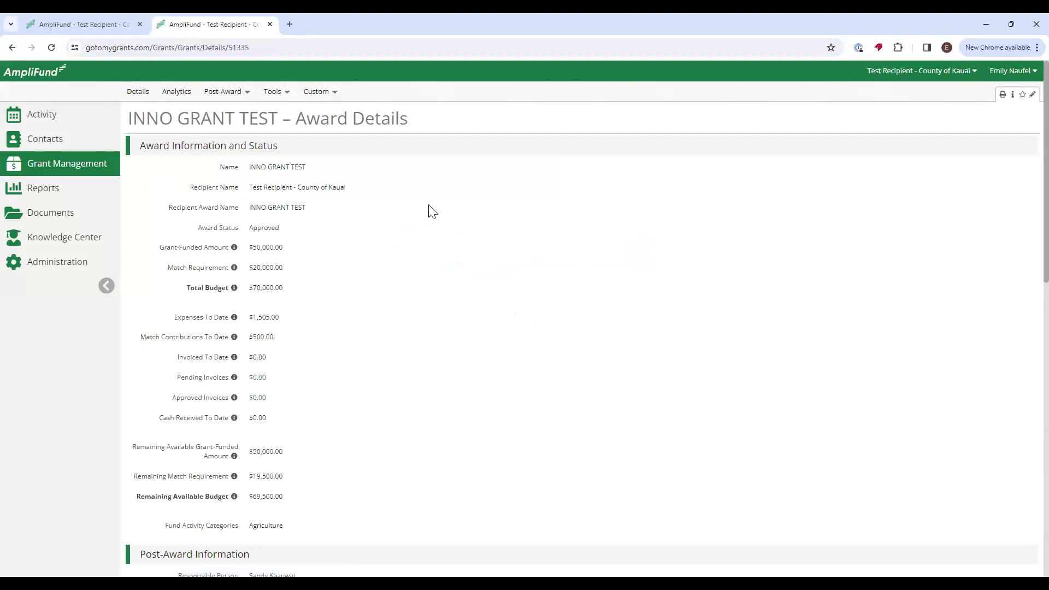
{"action": "left_click", "coordinate": [232, 92]}
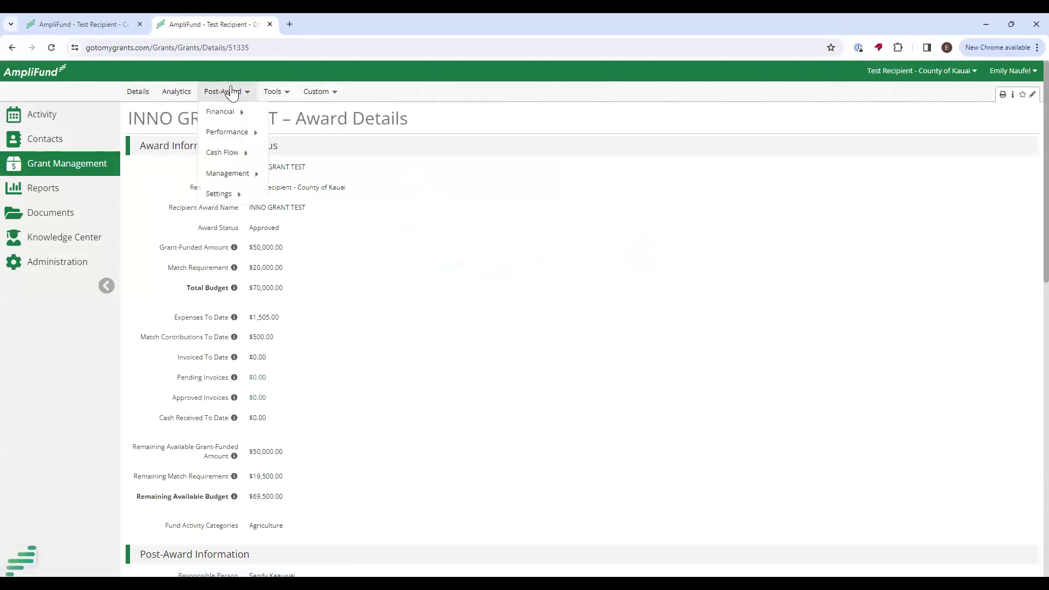
{"action": "mouse_move", "coordinate": [240, 174]}
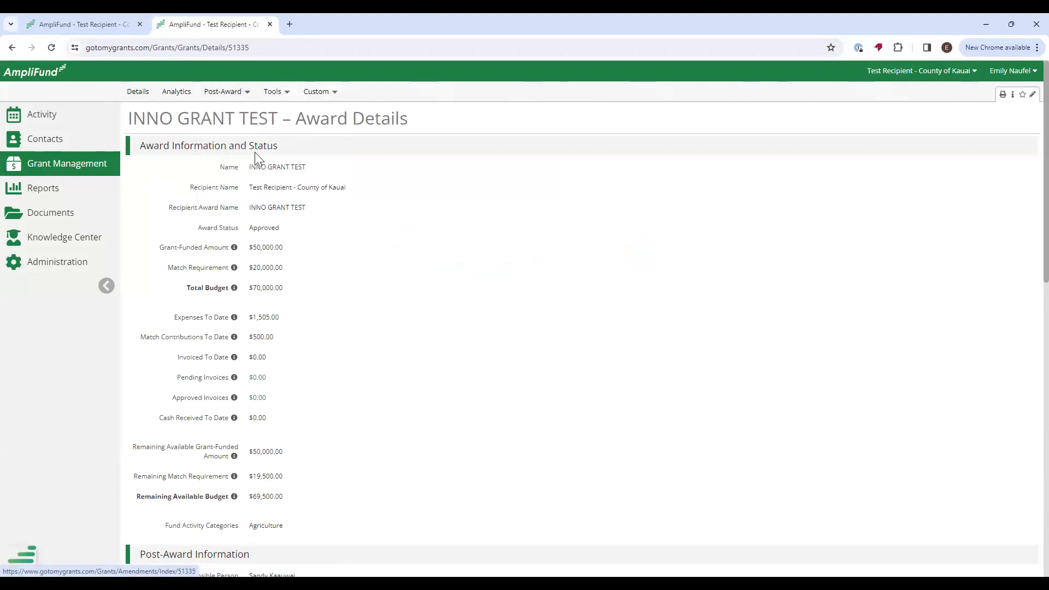
{"action": "mouse_move", "coordinate": [237, 98]}
{"action": "mouse_move", "coordinate": [261, 179]}
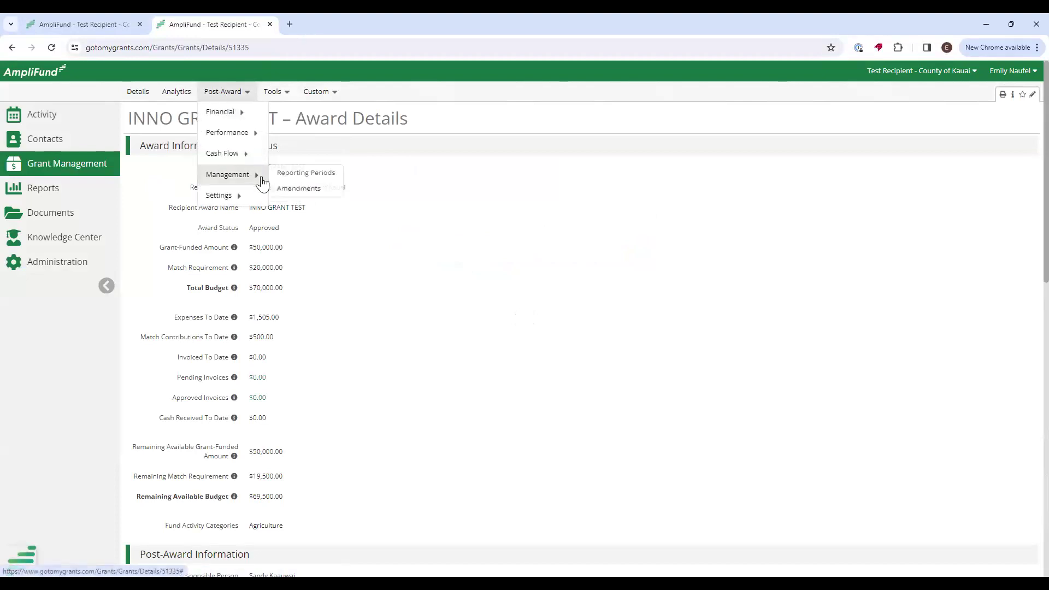
{"action": "left_click", "coordinate": [299, 191]}
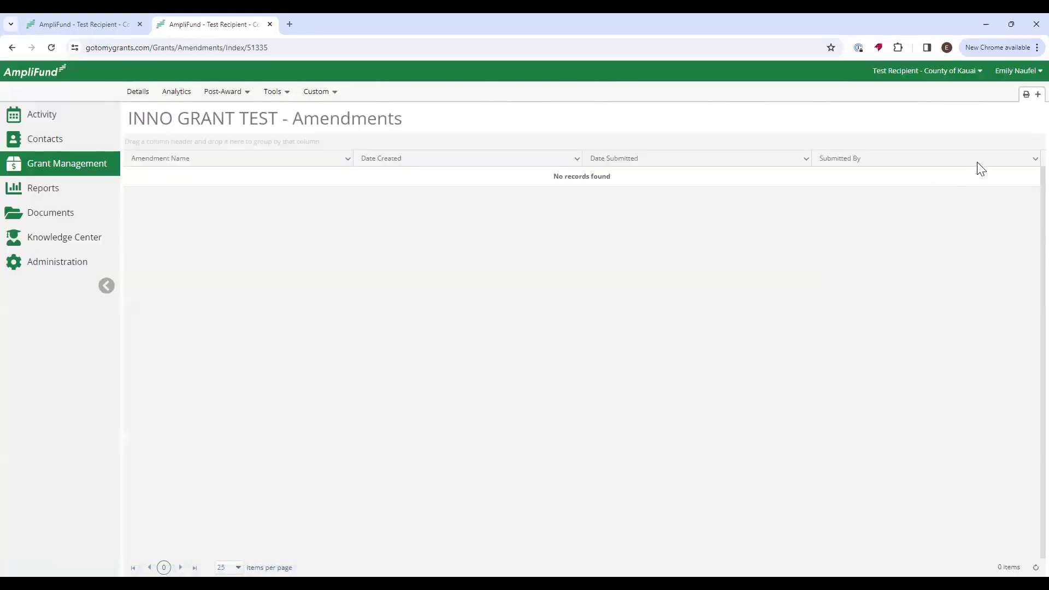
Start a Category Budget amendment named 'Example Amendment' covering Personnel and Supplies.
{"action": "left_click", "coordinate": [1029, 99]}
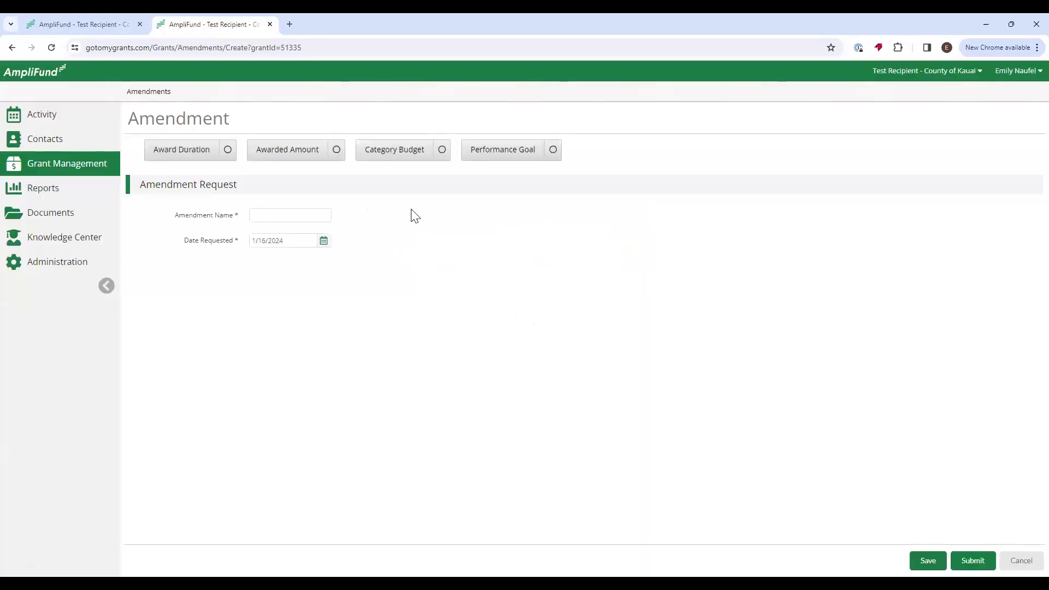
{"action": "left_click", "coordinate": [437, 156]}
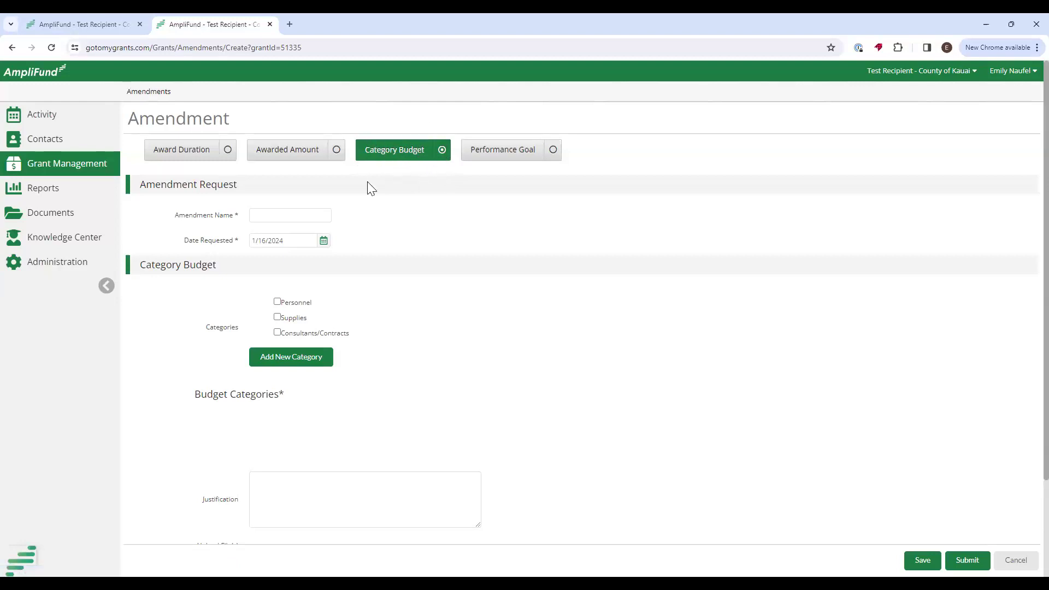
{"action": "left_click_drag", "start_coordinate": [175, 217], "coordinate": [247, 227]}
{"action": "left_click", "coordinate": [276, 215]}
{"action": "left_click", "coordinate": [277, 302]}
{"action": "left_click", "coordinate": [277, 317]}
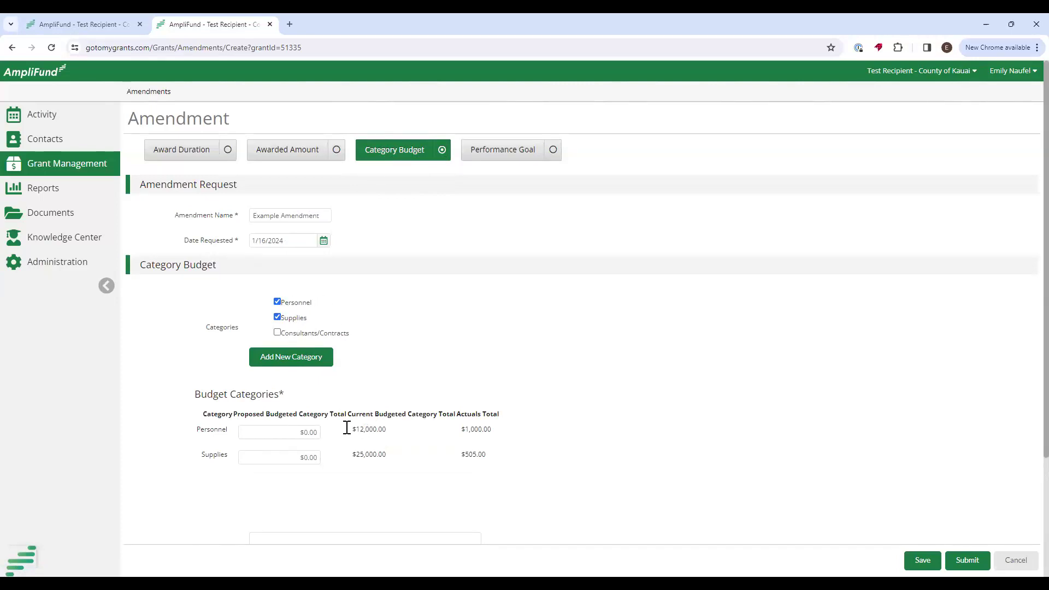
Propose a $13,000.00 Personnel category total, compared against the current budget.
{"action": "left_click", "coordinate": [297, 433]}
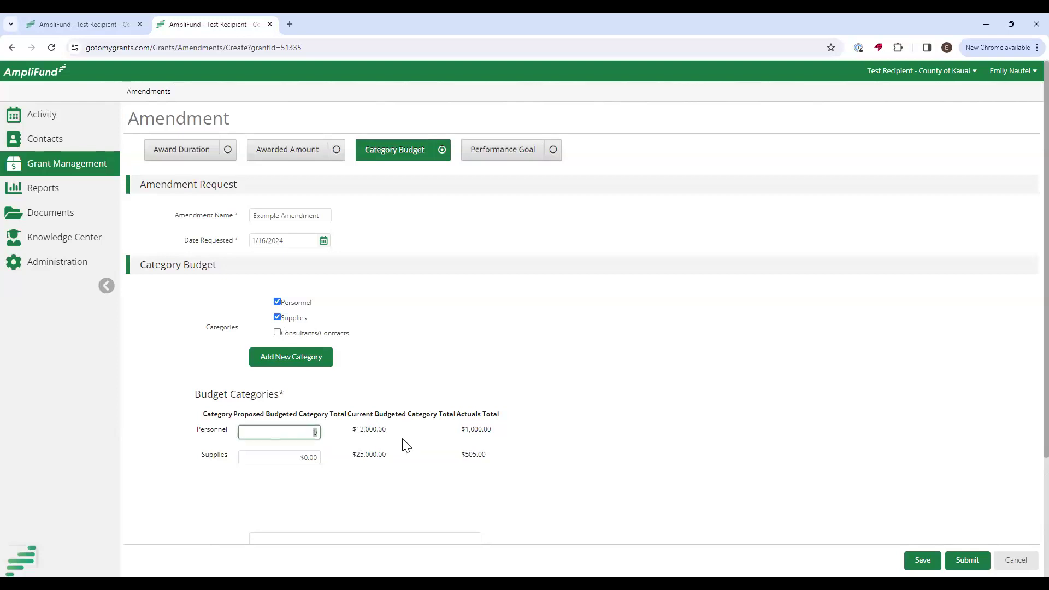
{"action": "left_click", "coordinate": [402, 439]}
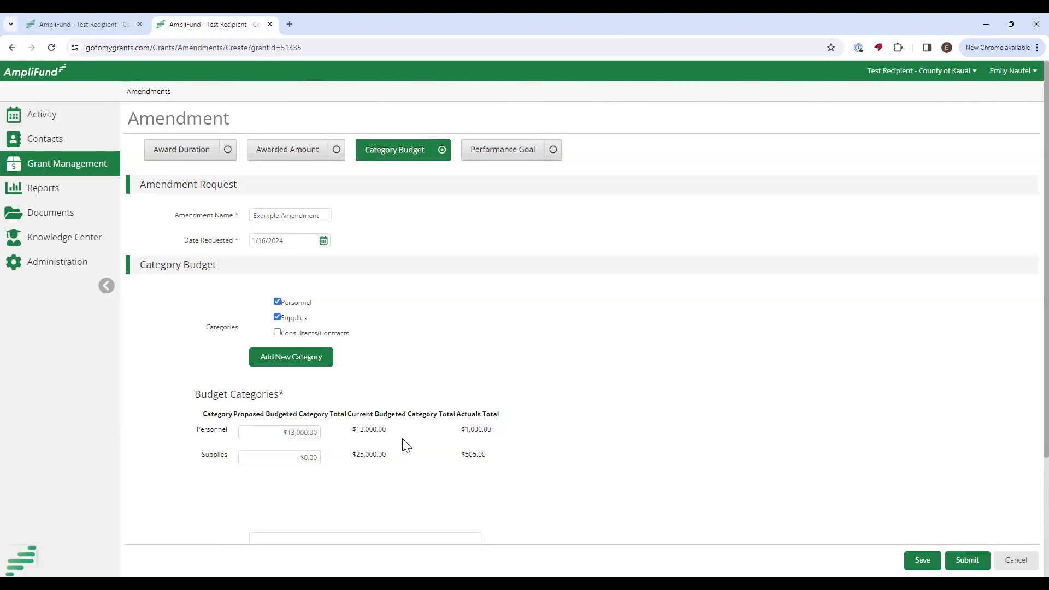
{"action": "left_click_drag", "start_coordinate": [401, 432], "coordinate": [347, 425]}
Propose a $22,000.00 Supplies category total and place the cursor in the Justification field.
{"action": "left_click_drag", "start_coordinate": [511, 437], "coordinate": [403, 437]}
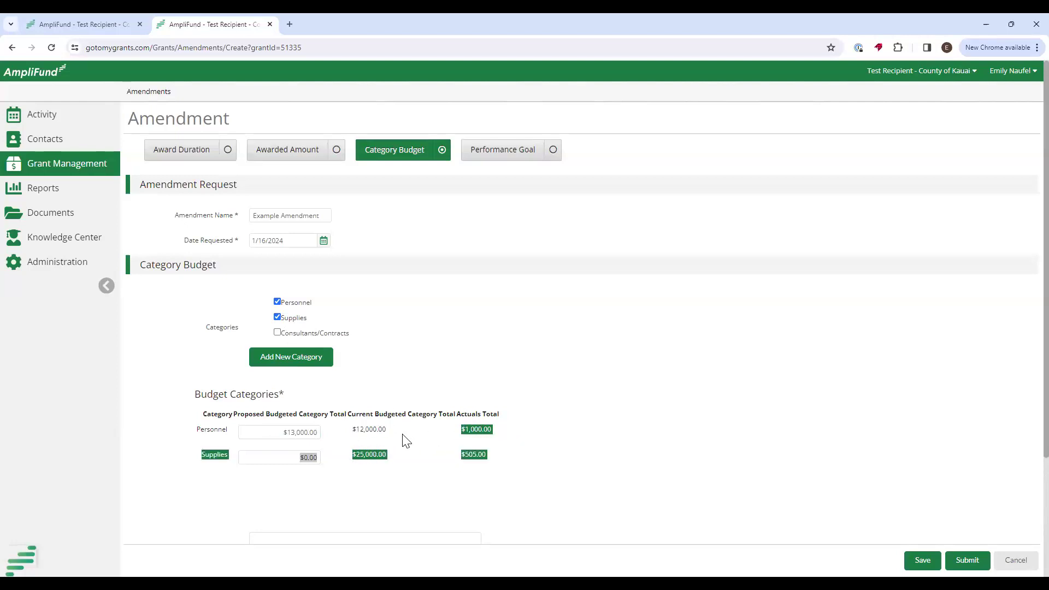
{"action": "scroll", "coordinate": [408, 444], "scroll_direction": "down", "scroll_amount": 1}
{"action": "left_click", "coordinate": [303, 404]}
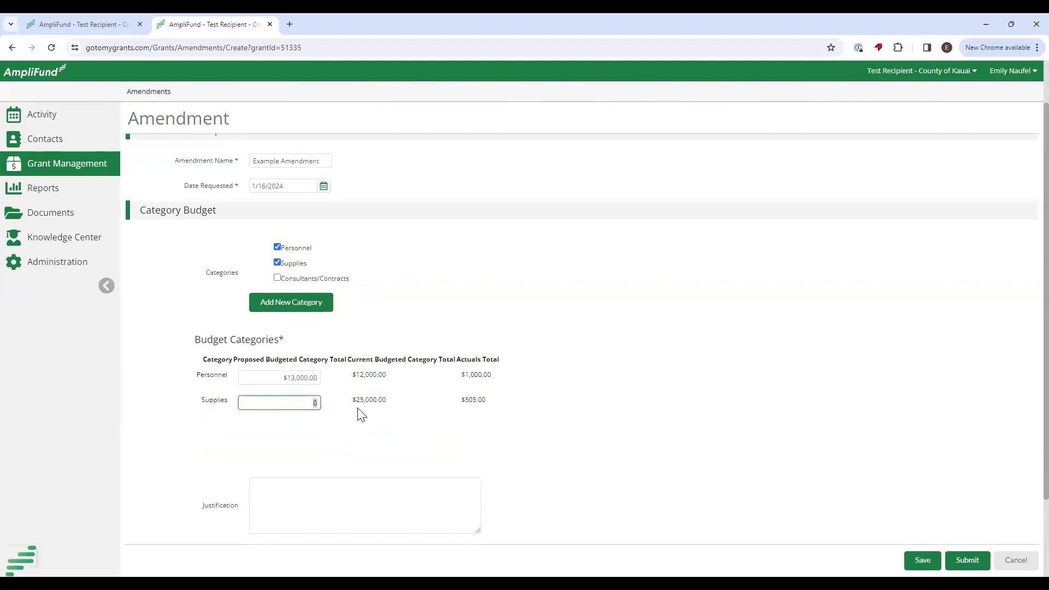
{"action": "left_click", "coordinate": [361, 415]}
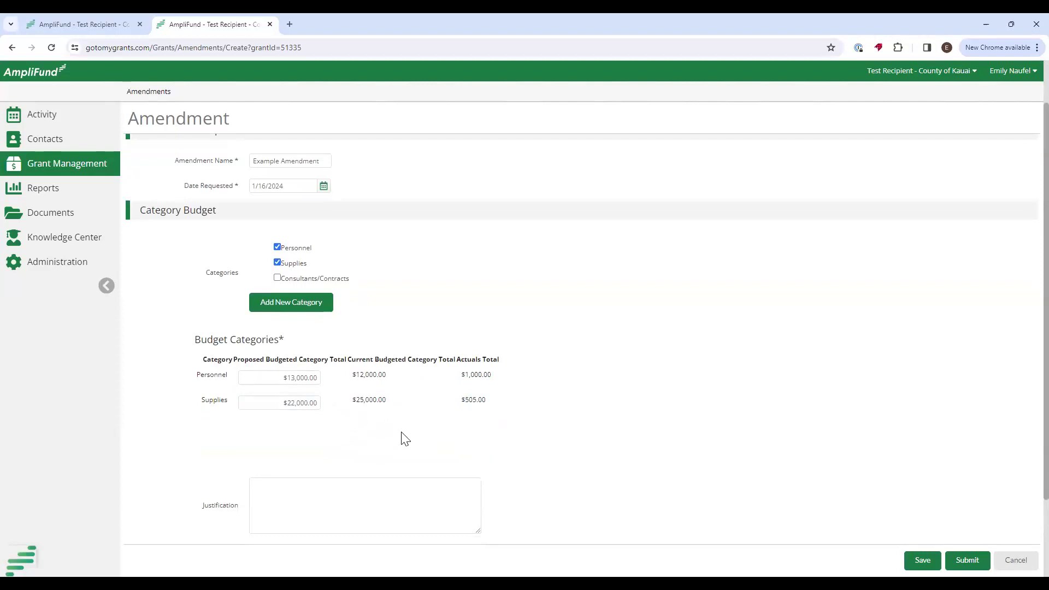
{"action": "scroll", "coordinate": [320, 437], "scroll_direction": "down", "scroll_amount": 1}
{"action": "left_click", "coordinate": [271, 435]}
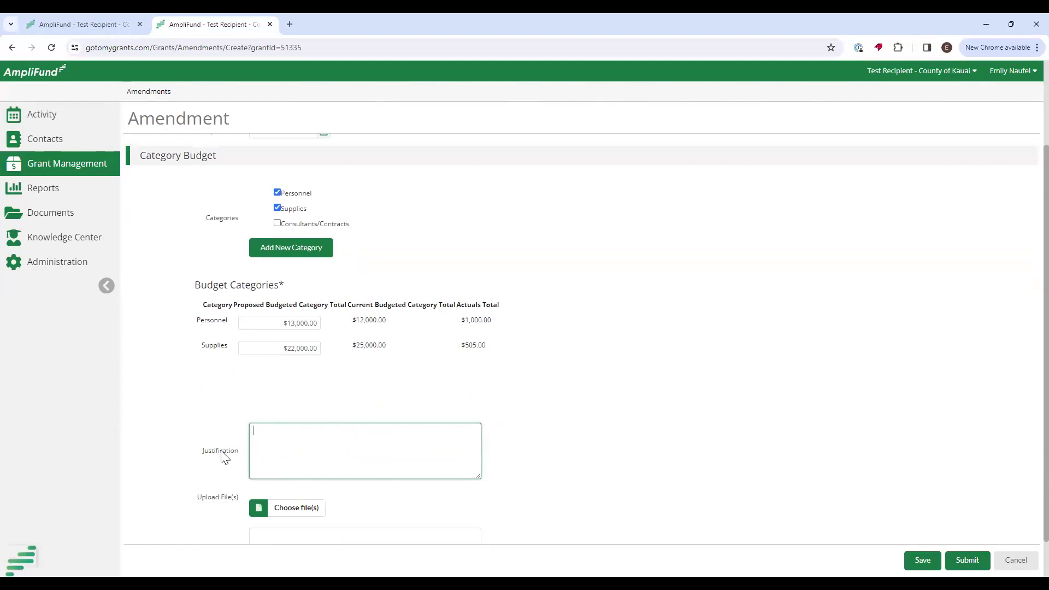
{"action": "left_click_drag", "start_coordinate": [204, 459], "coordinate": [257, 462]}
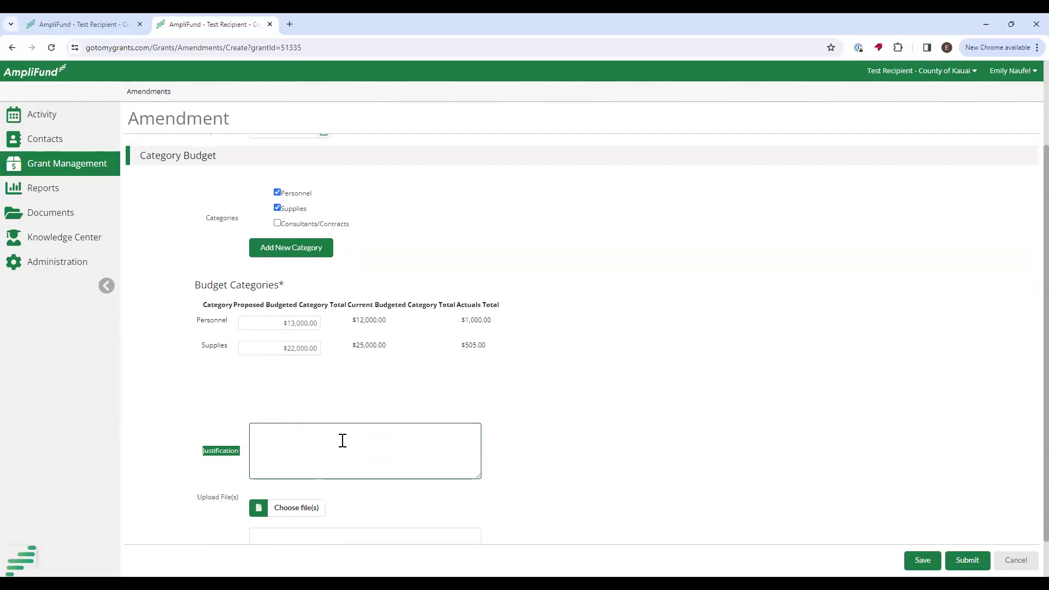
{"action": "scroll", "coordinate": [344, 439], "scroll_direction": "down", "scroll_amount": 1}
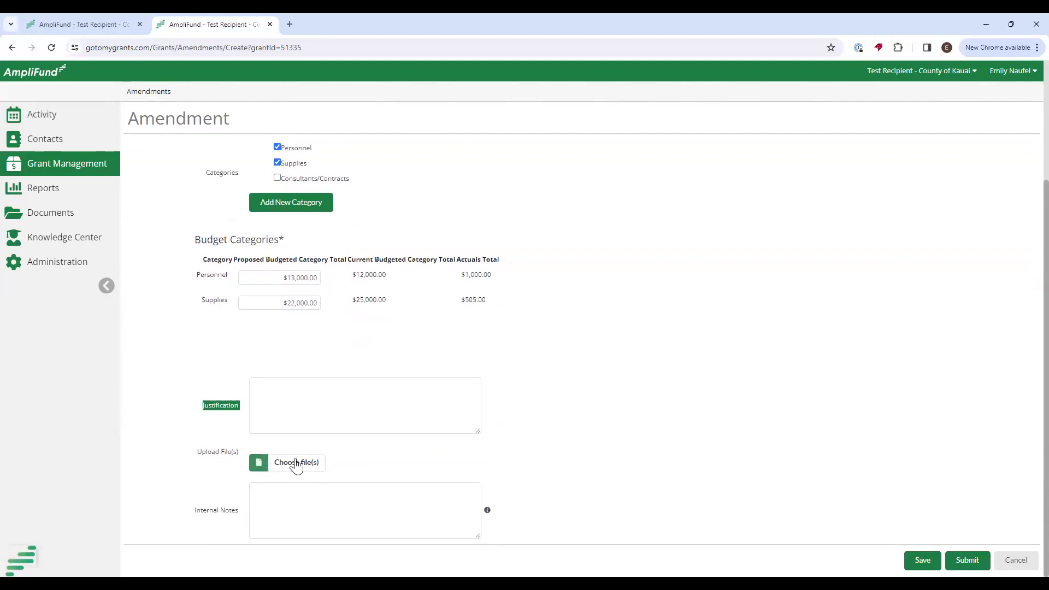
Submit Example Amendment and confirm in the Submission Reminder.
{"action": "left_click", "coordinate": [969, 562]}
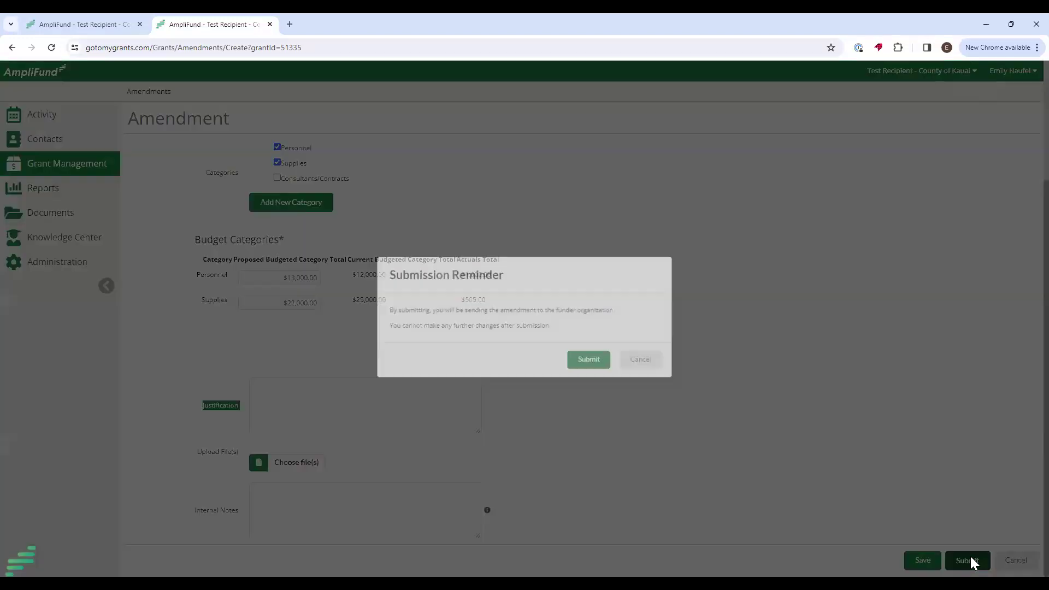
{"action": "left_click", "coordinate": [592, 364]}
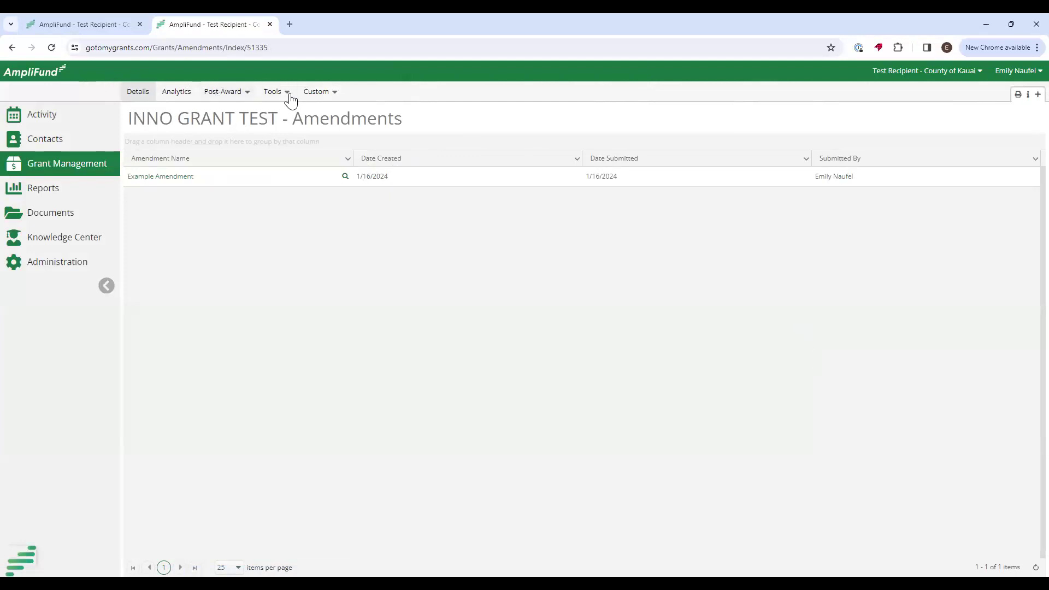
Open INNO GRANT TEST's Documents and view the empty Public folder.
{"action": "left_click", "coordinate": [273, 94]}
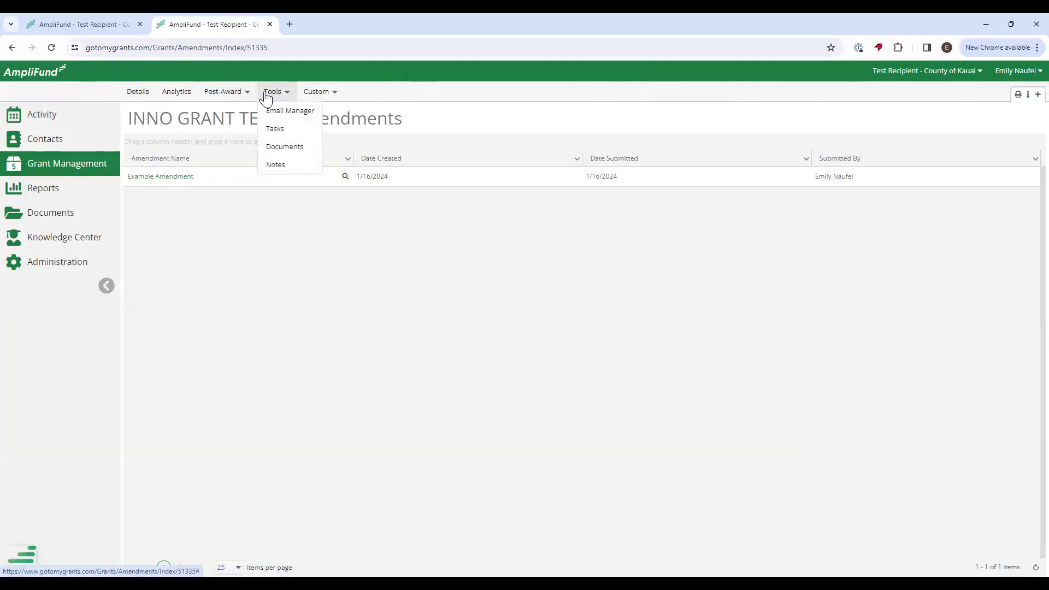
{"action": "left_click", "coordinate": [283, 151]}
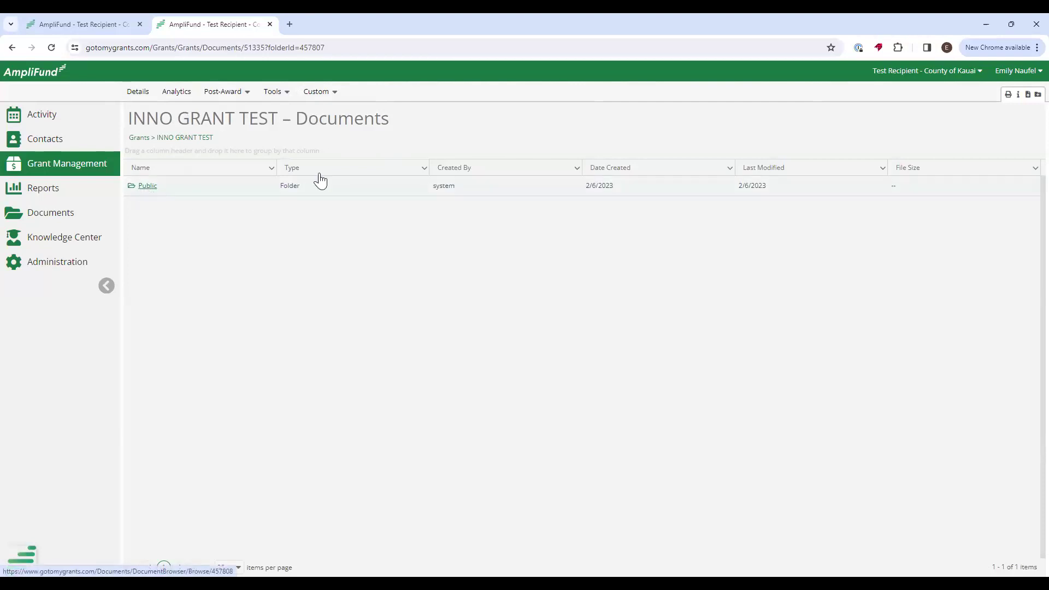
{"action": "left_click", "coordinate": [280, 94]}
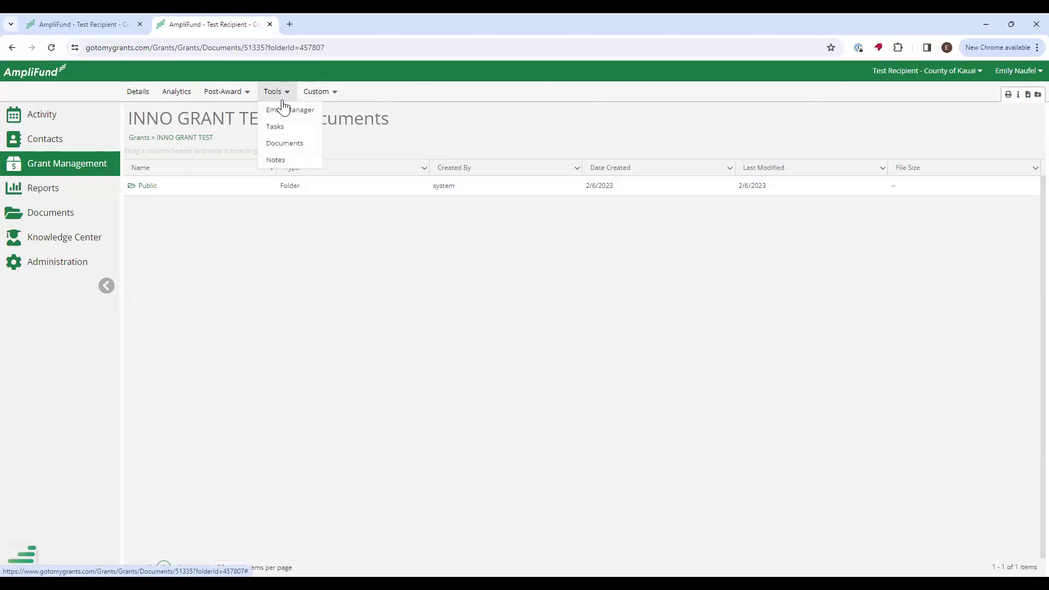
{"action": "left_click", "coordinate": [146, 188]}
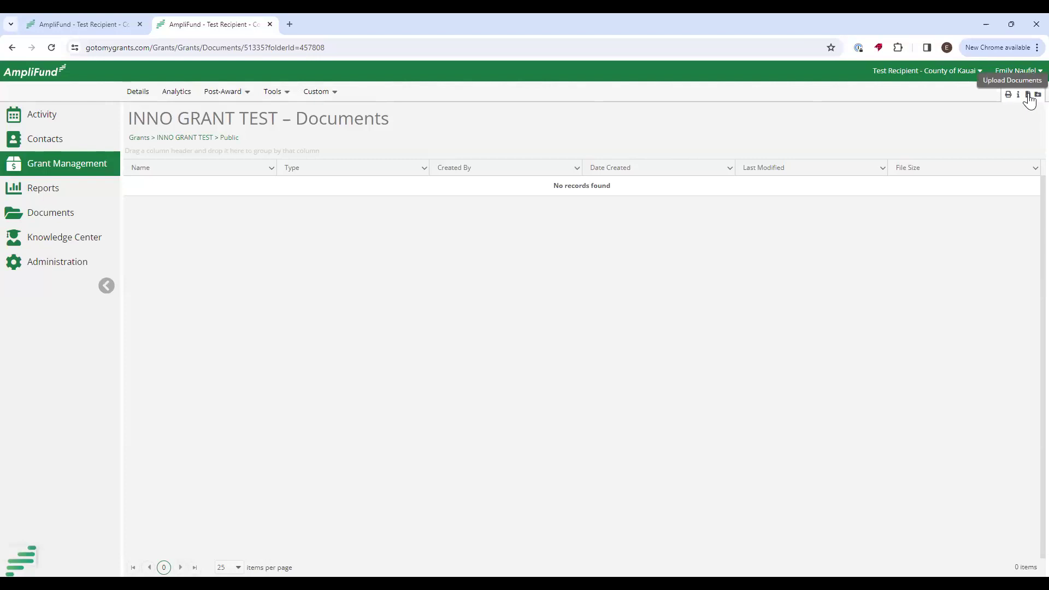
Open the document upload form and cancel it without uploading anything.
{"action": "left_click", "coordinate": [1027, 95]}
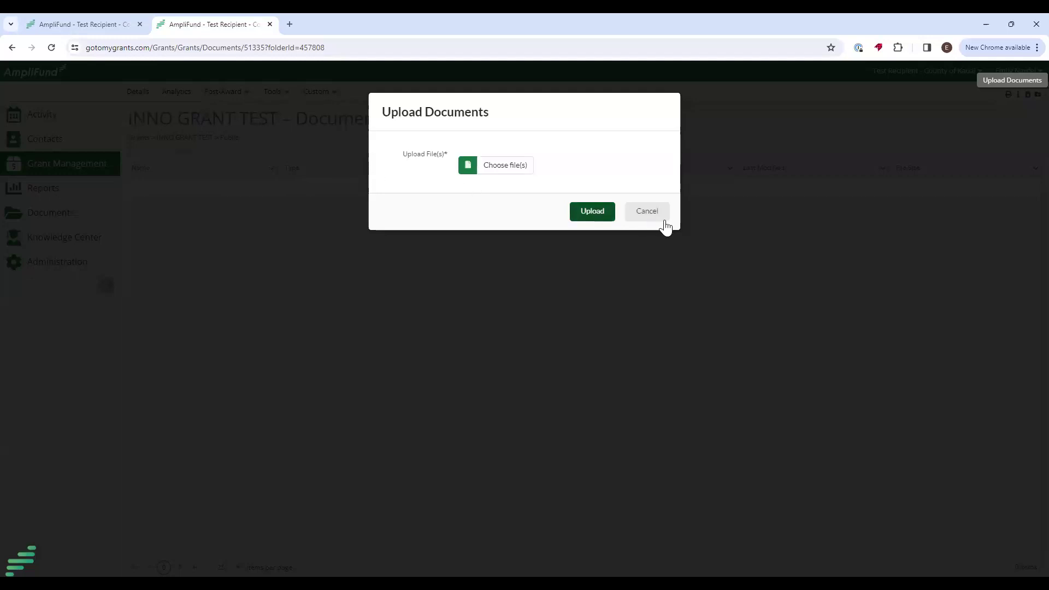
{"action": "left_click", "coordinate": [646, 213]}
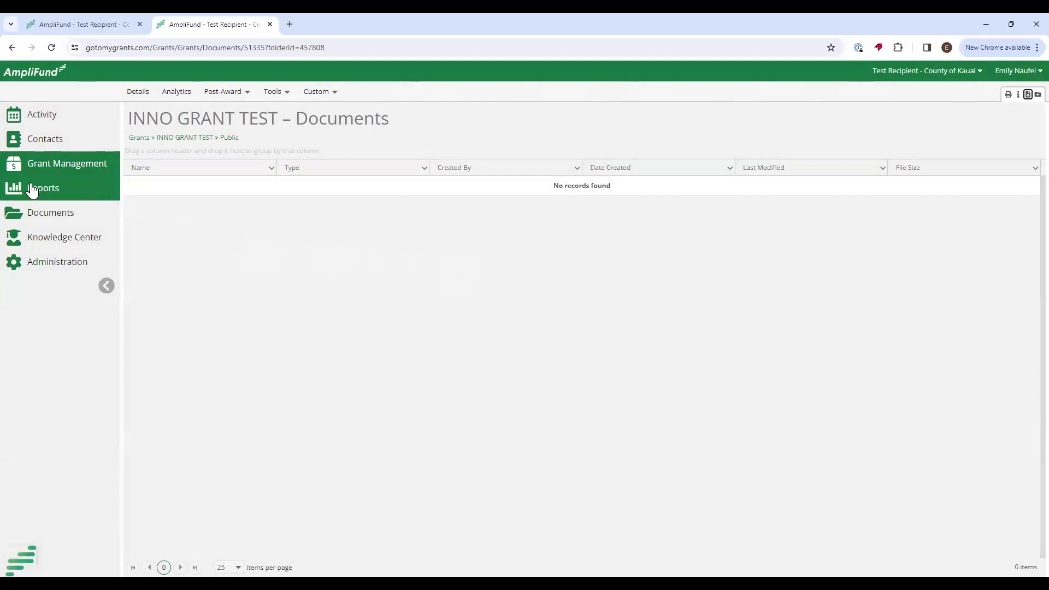
{"action": "mouse_move", "coordinate": [32, 189]}
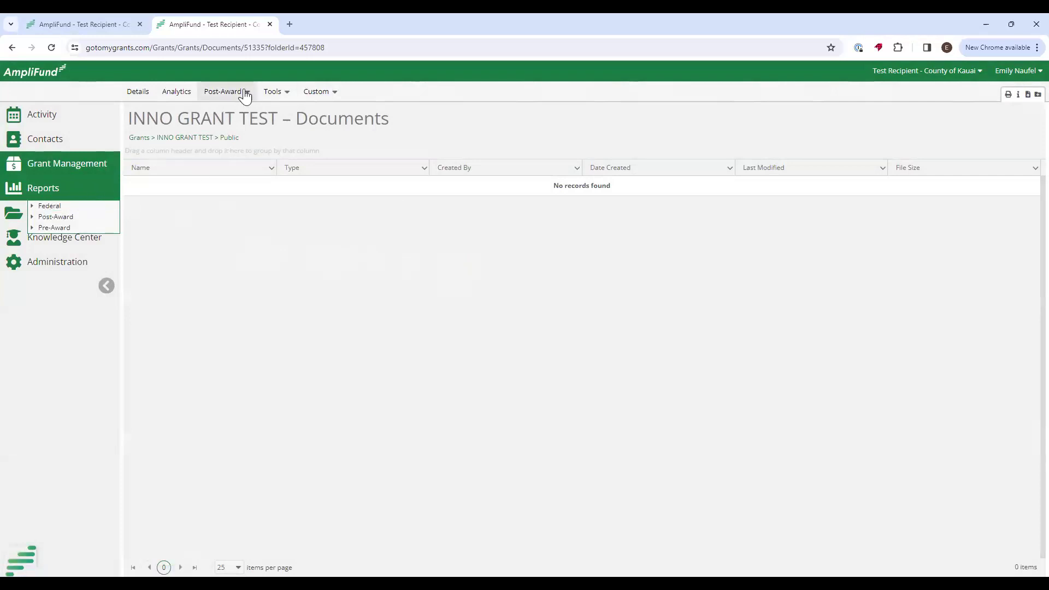
On the Budget page, check the Technican row's $500.00 actuals and $6,500.00 remaining.
{"action": "mouse_move", "coordinate": [241, 94]}
{"action": "mouse_move", "coordinate": [239, 115]}
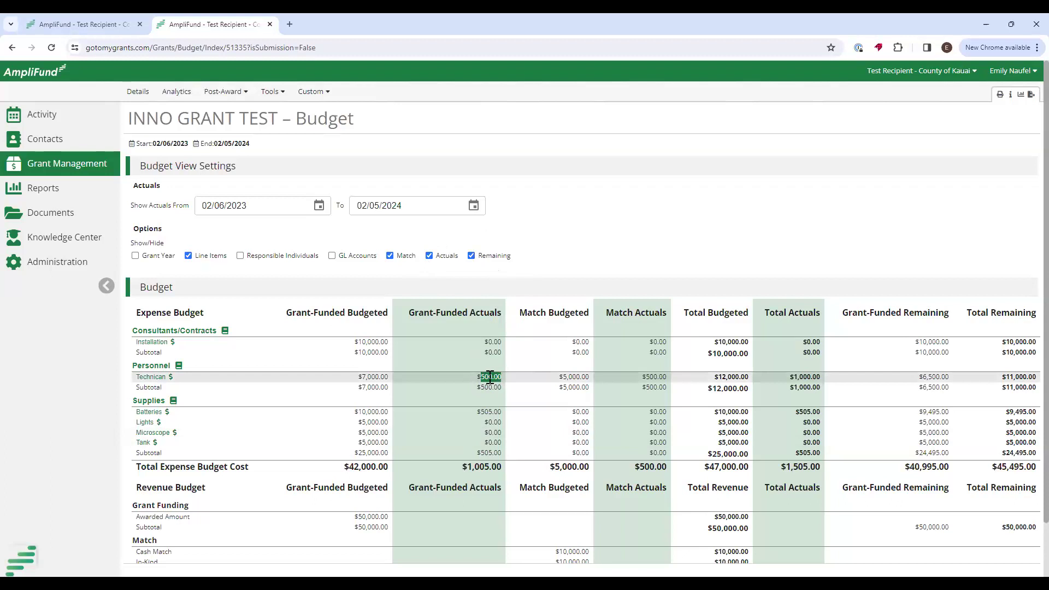
{"action": "left_click_drag", "start_coordinate": [642, 377], "coordinate": [673, 377]}
{"action": "left_click_drag", "start_coordinate": [970, 382], "coordinate": [917, 385]}
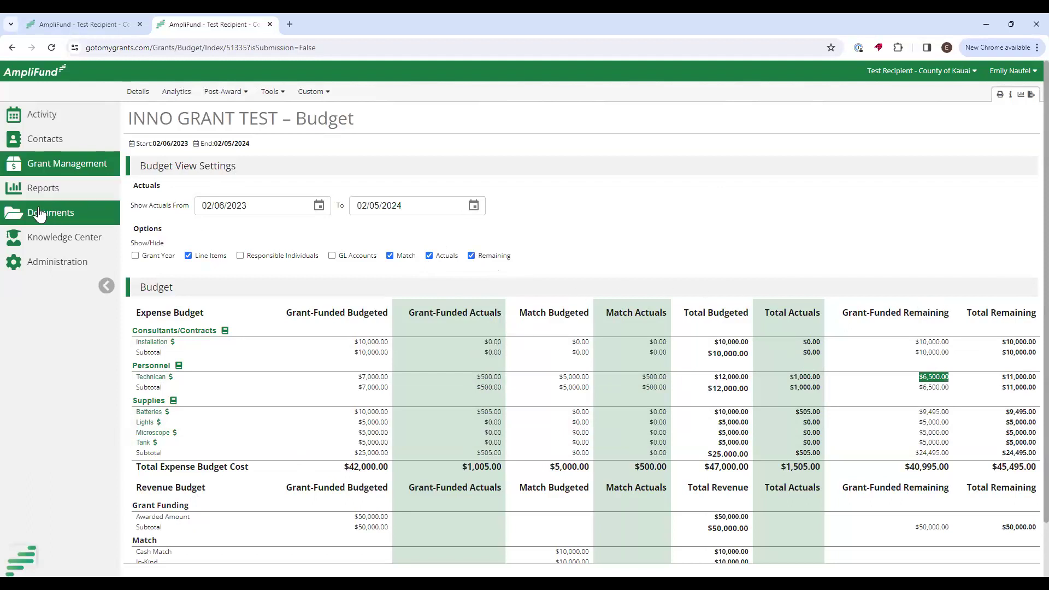
{"action": "left_click", "coordinate": [27, 191]}
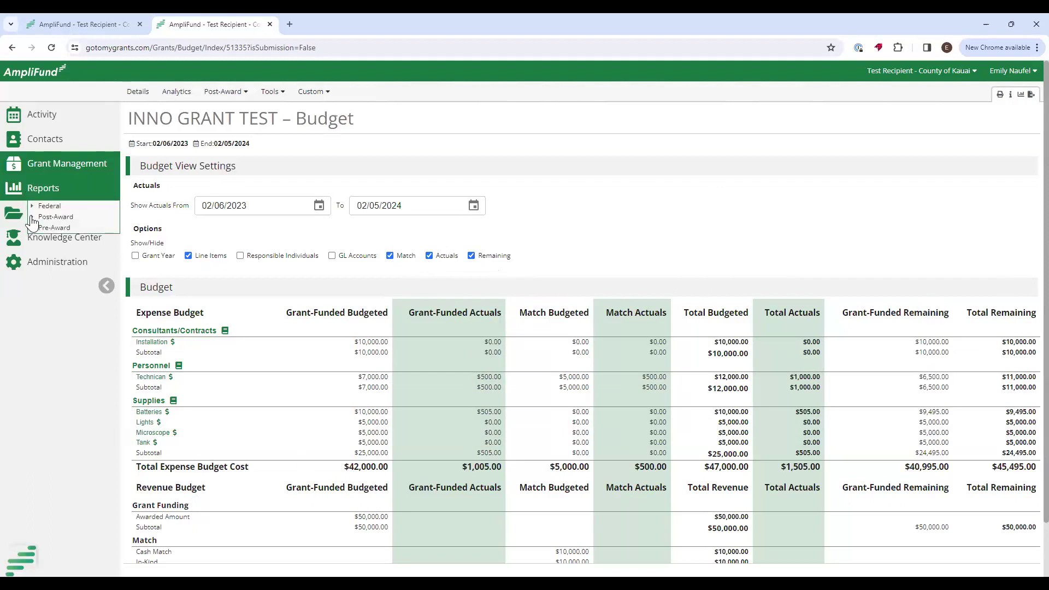
{"action": "left_click", "coordinate": [33, 217]}
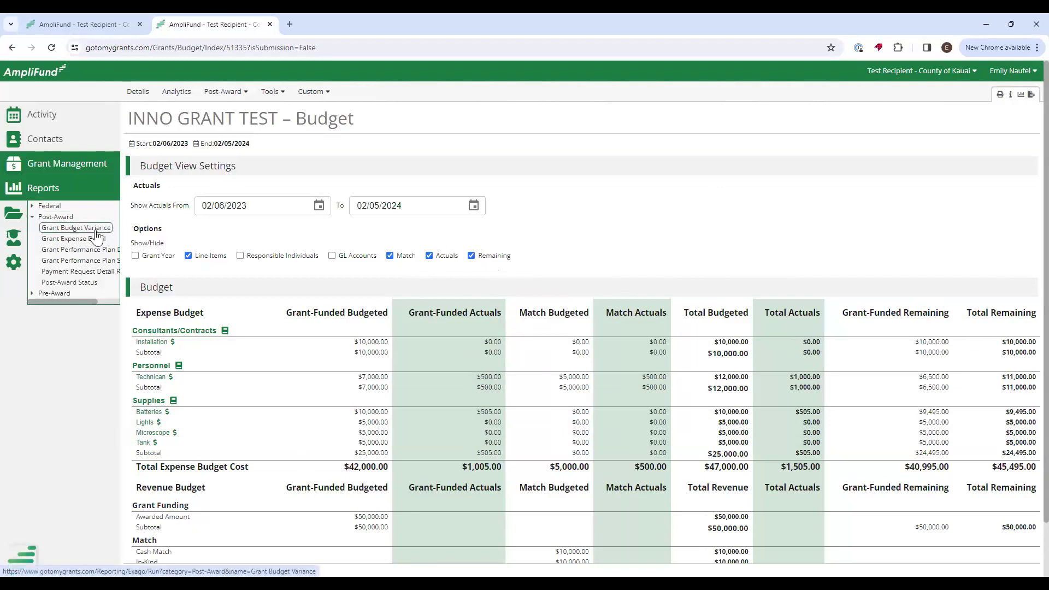
Open the Grant Budget Variance report in a new tab, filtered to INNO GRANT TEST, and view export options.
{"action": "right_click", "coordinate": [69, 231]}
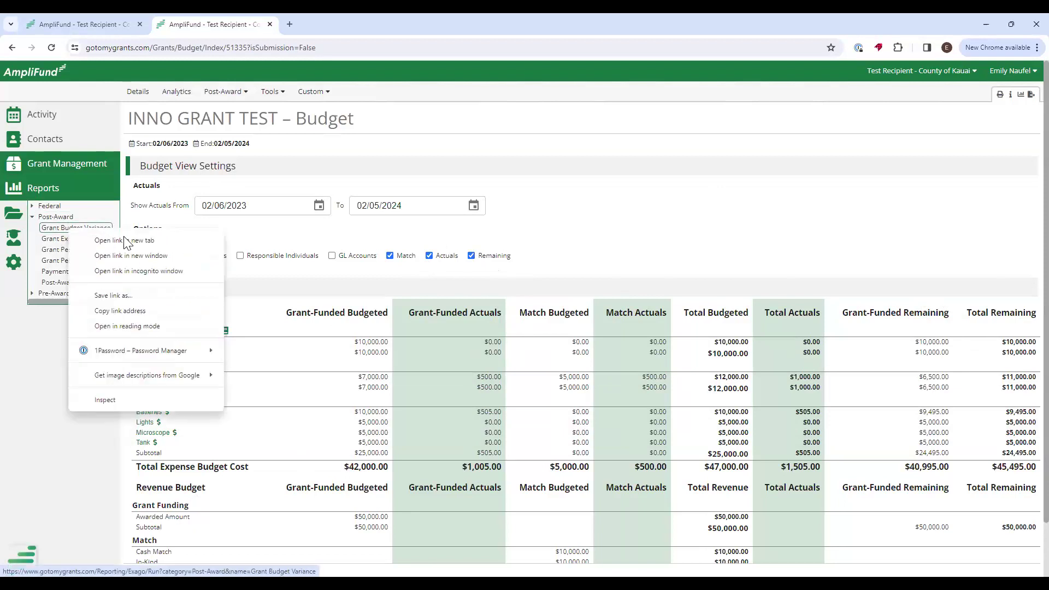
{"action": "left_click", "coordinate": [124, 241]}
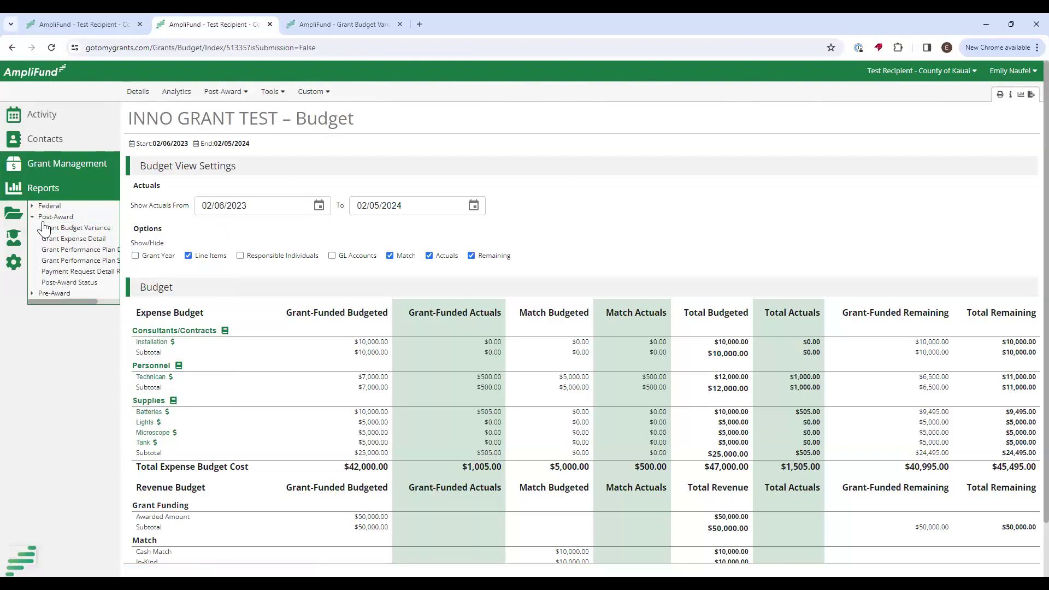
{"action": "left_click", "coordinate": [366, 25]}
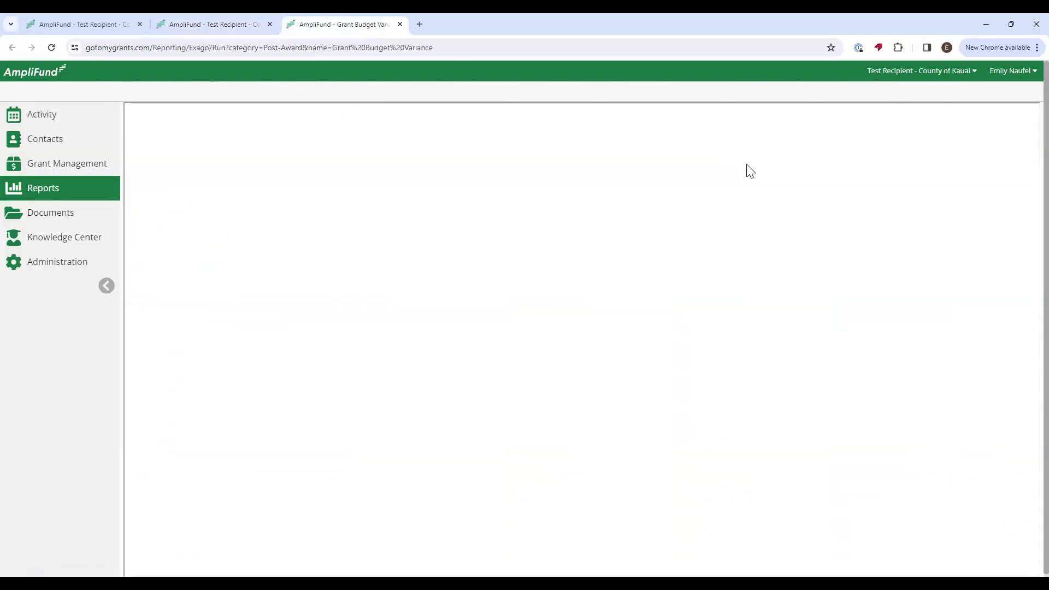
{"action": "left_click", "coordinate": [980, 181]}
{"action": "left_click", "coordinate": [977, 200]}
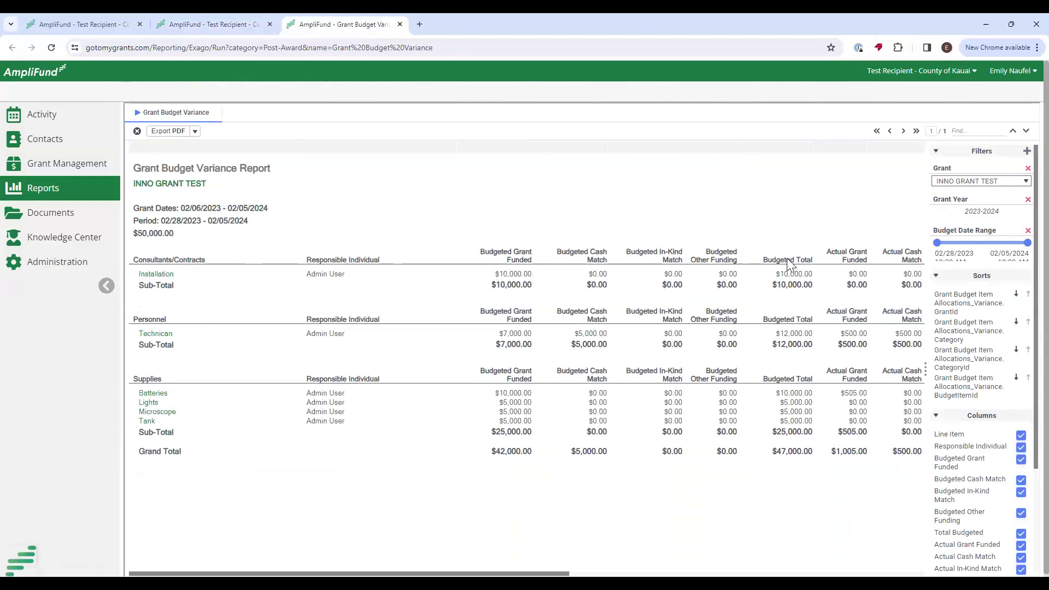
{"action": "left_click", "coordinate": [194, 131]}
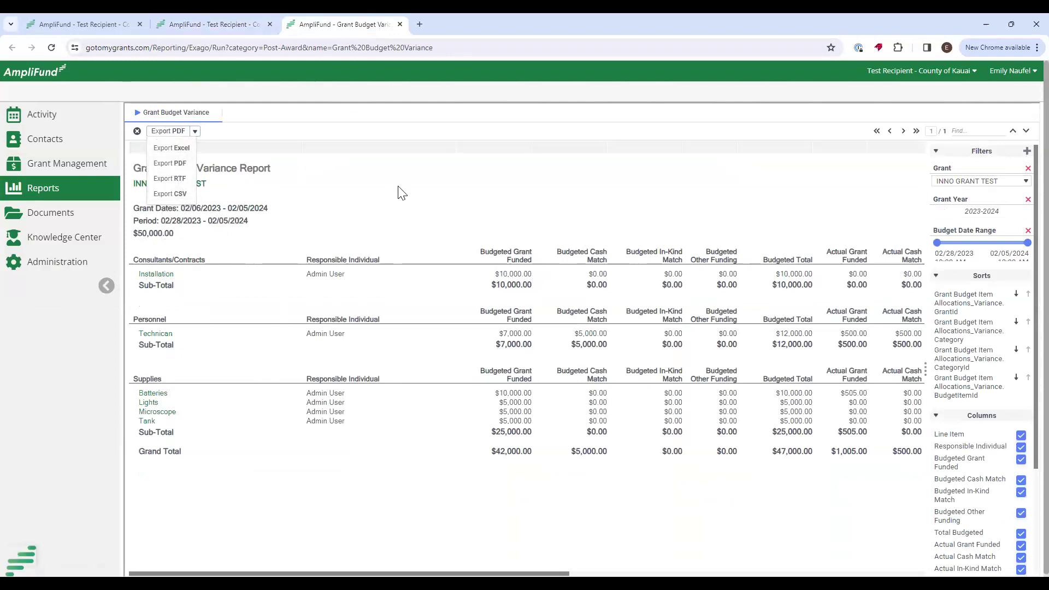
{"action": "mouse_move", "coordinate": [38, 195]}
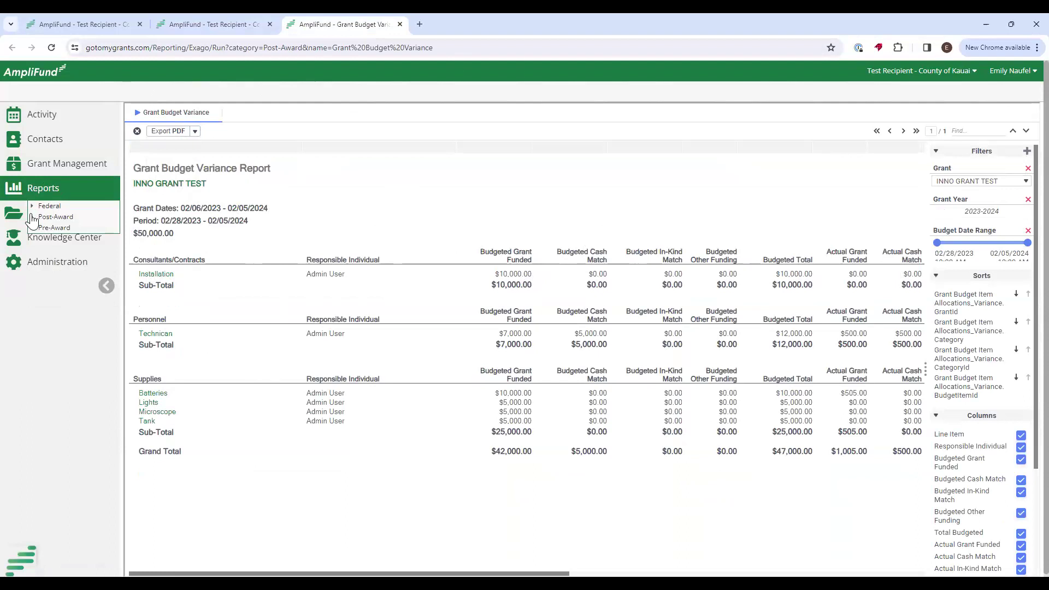
{"action": "left_click", "coordinate": [31, 217]}
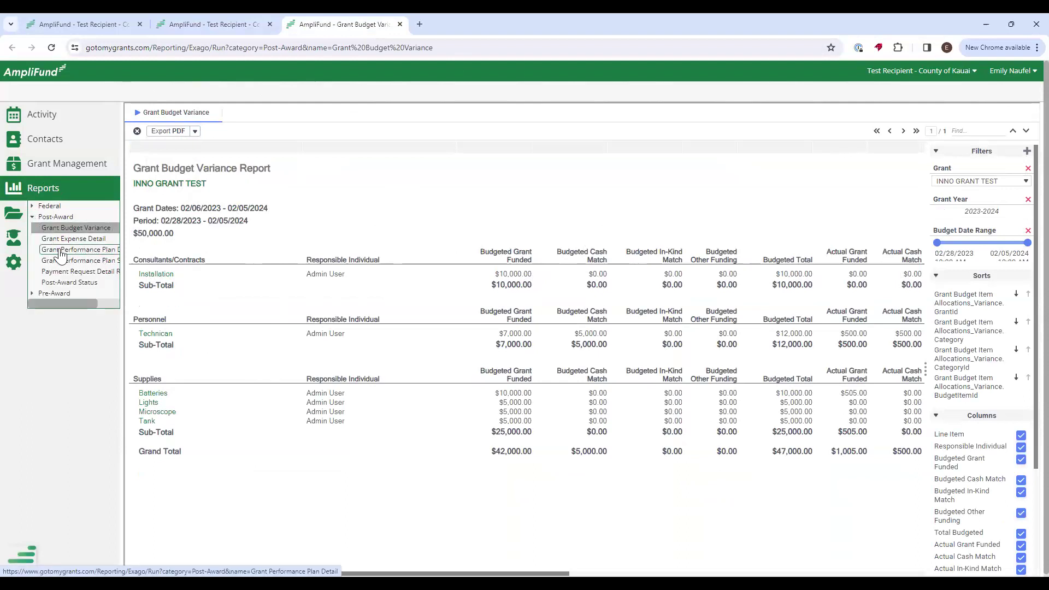
Open the Grant Performance Plan Detail report and review INNO GRANT TEST's milestone and narrative goals and its PDF export options.
{"action": "left_click", "coordinate": [59, 251]}
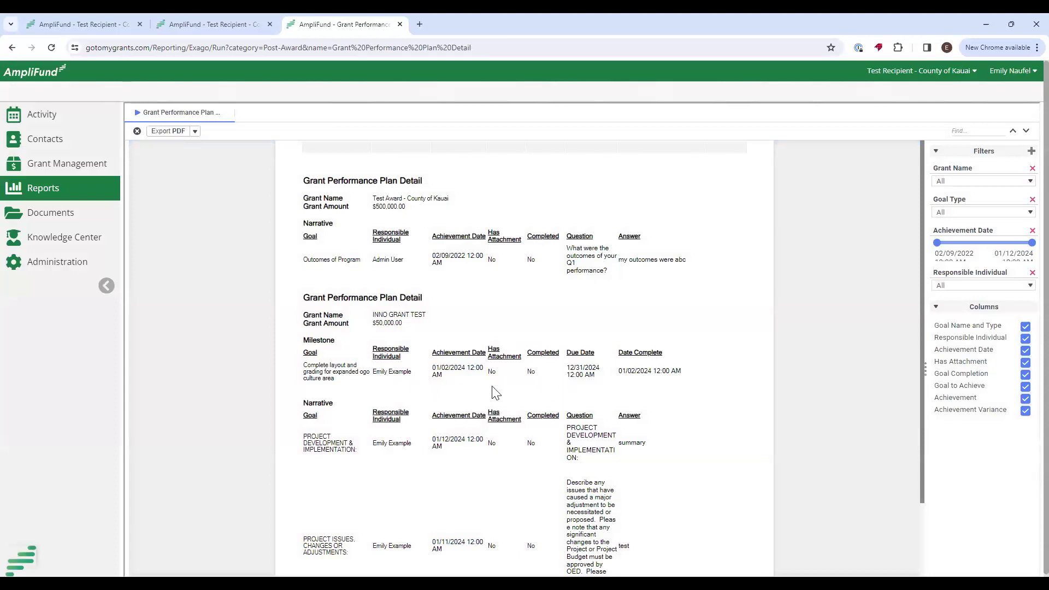
{"action": "scroll", "coordinate": [497, 382], "scroll_direction": "down", "scroll_amount": 2}
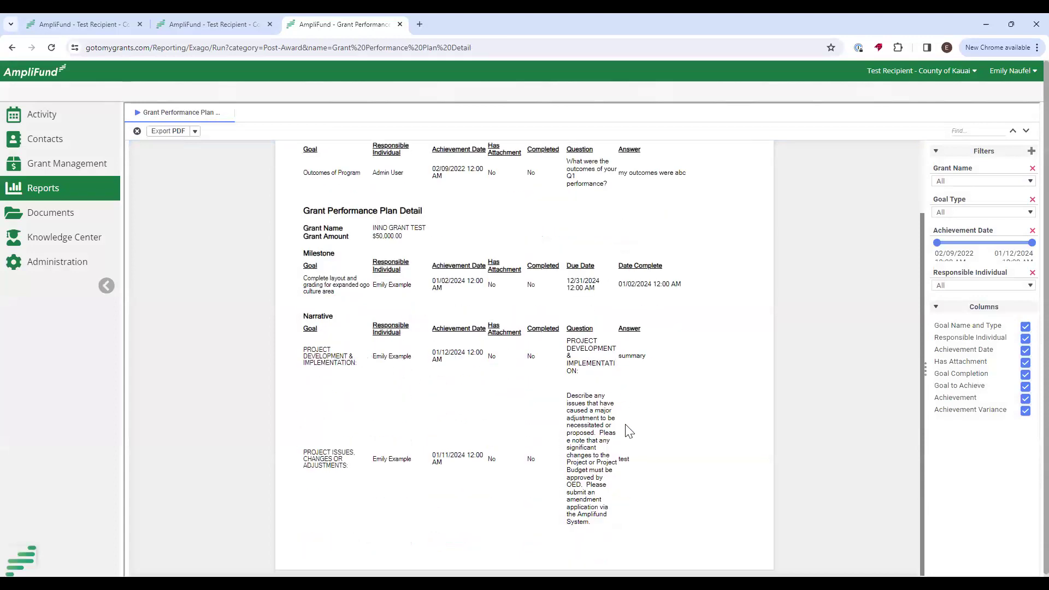
{"action": "scroll", "coordinate": [645, 431], "scroll_direction": "down", "scroll_amount": 1}
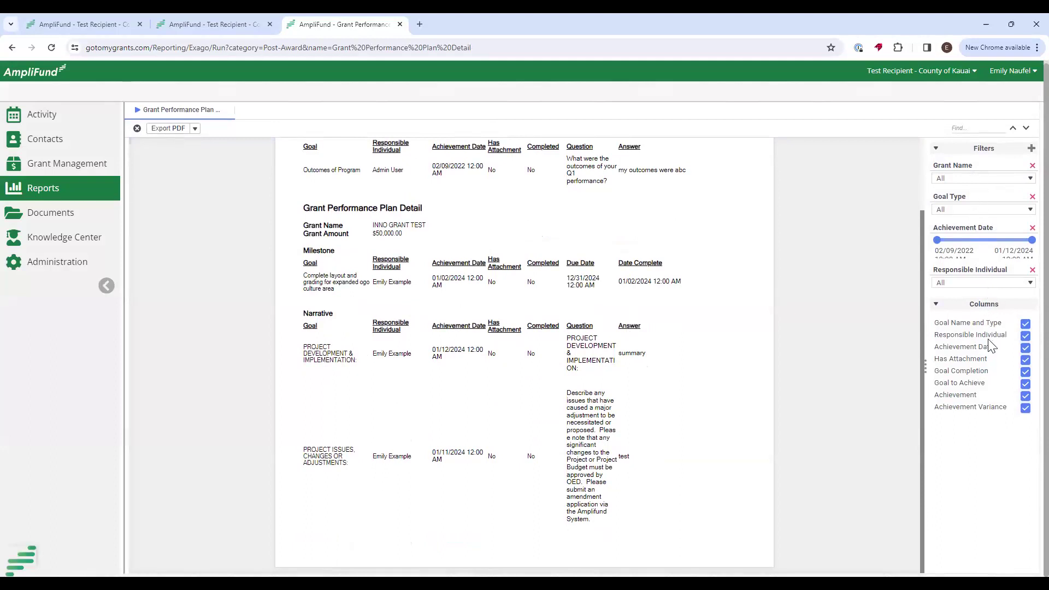
{"action": "left_click", "coordinate": [194, 131]}
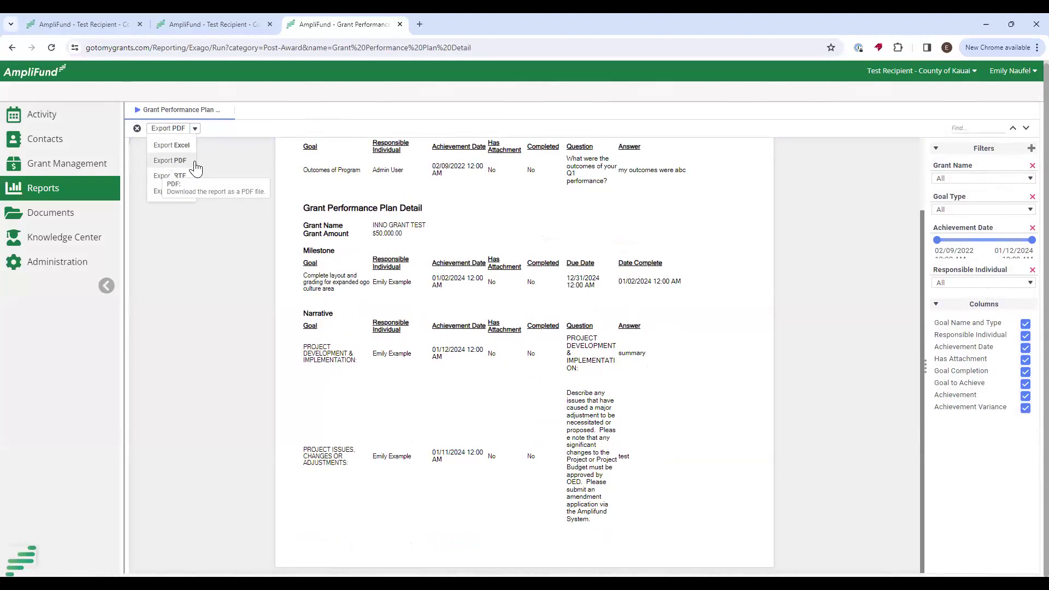
{"action": "mouse_move", "coordinate": [34, 193]}
{"action": "left_click", "coordinate": [44, 219]}
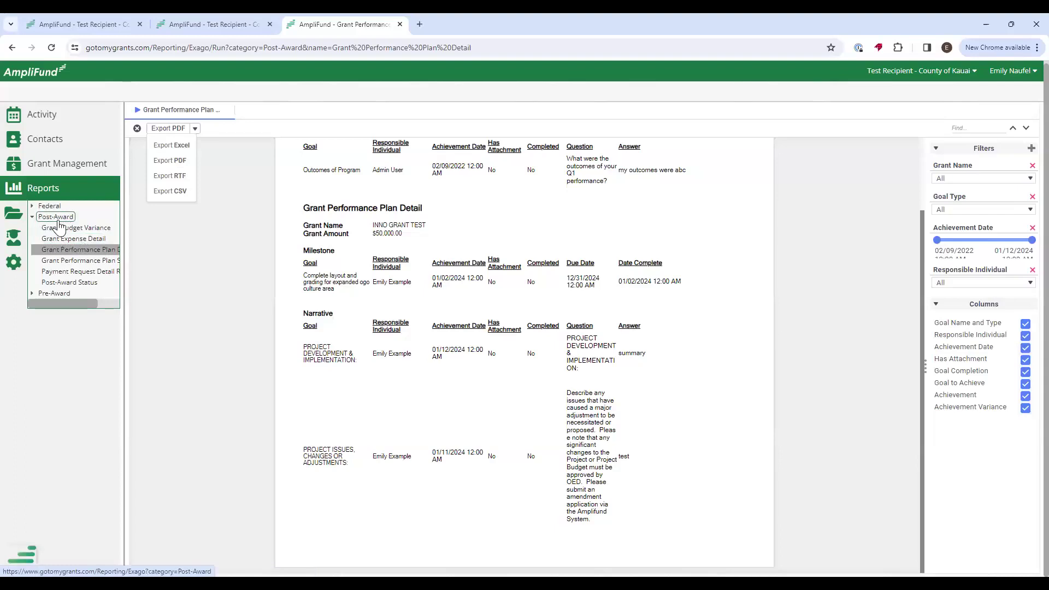
Filter the Grant Expense Detail report to INNO GRANT TEST with all expense categories ($1,505.00 total).
{"action": "left_click", "coordinate": [71, 239]}
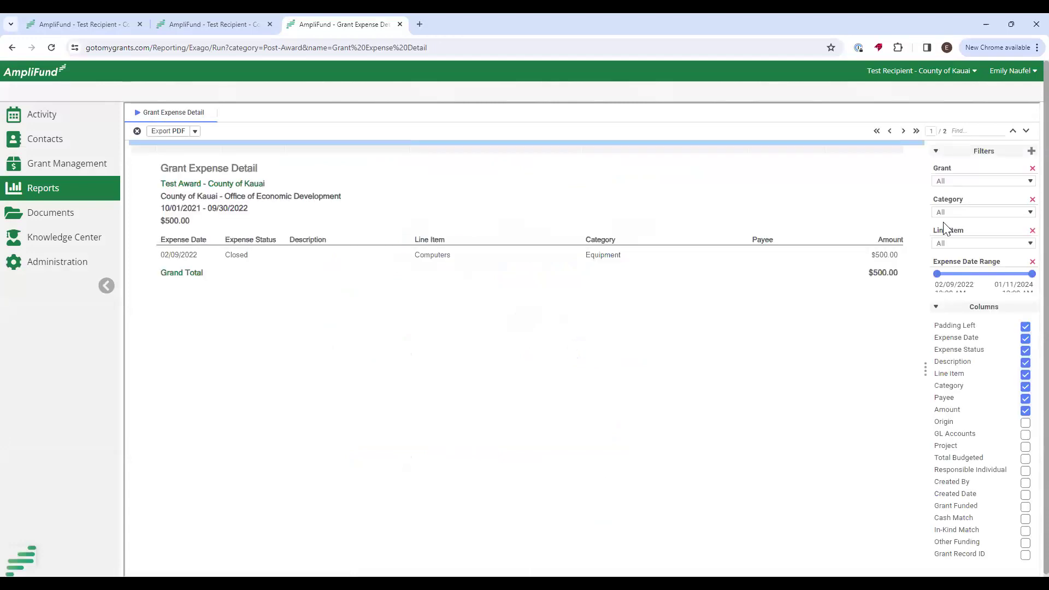
{"action": "left_click", "coordinate": [978, 182]}
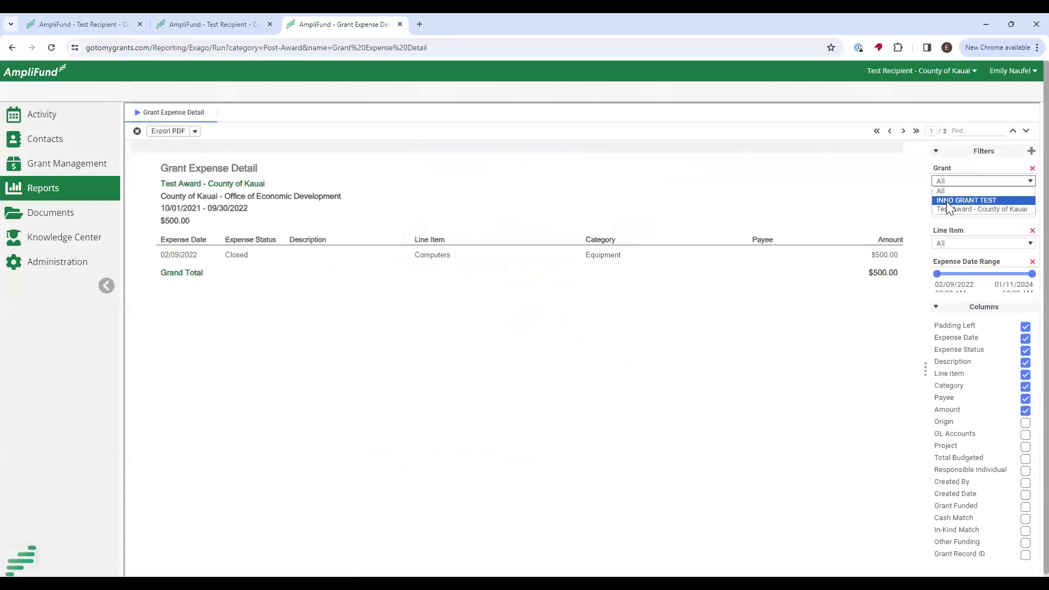
{"action": "left_click", "coordinate": [968, 200]}
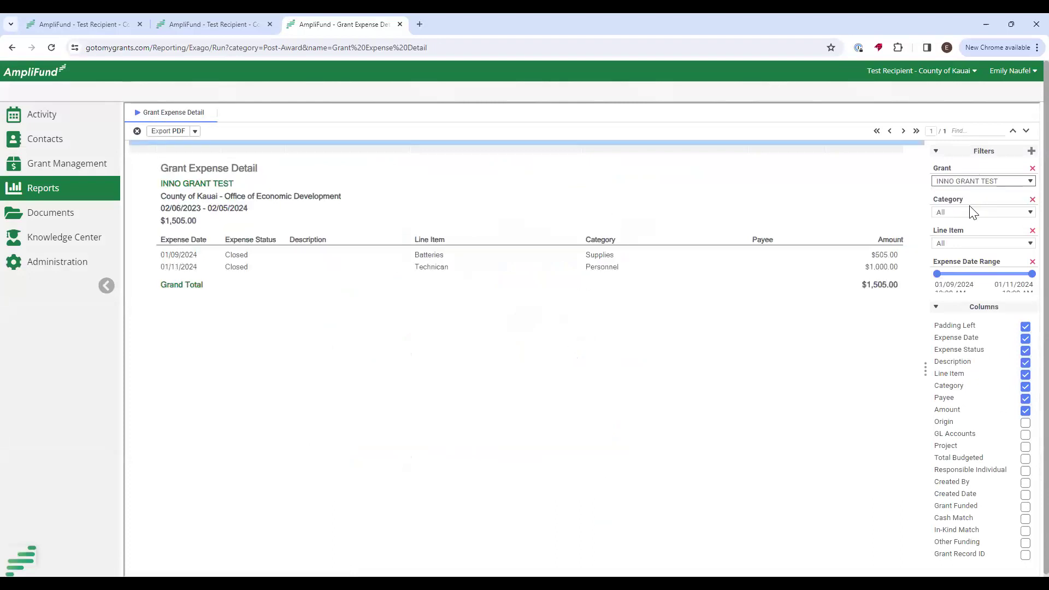
{"action": "left_click", "coordinate": [971, 212]}
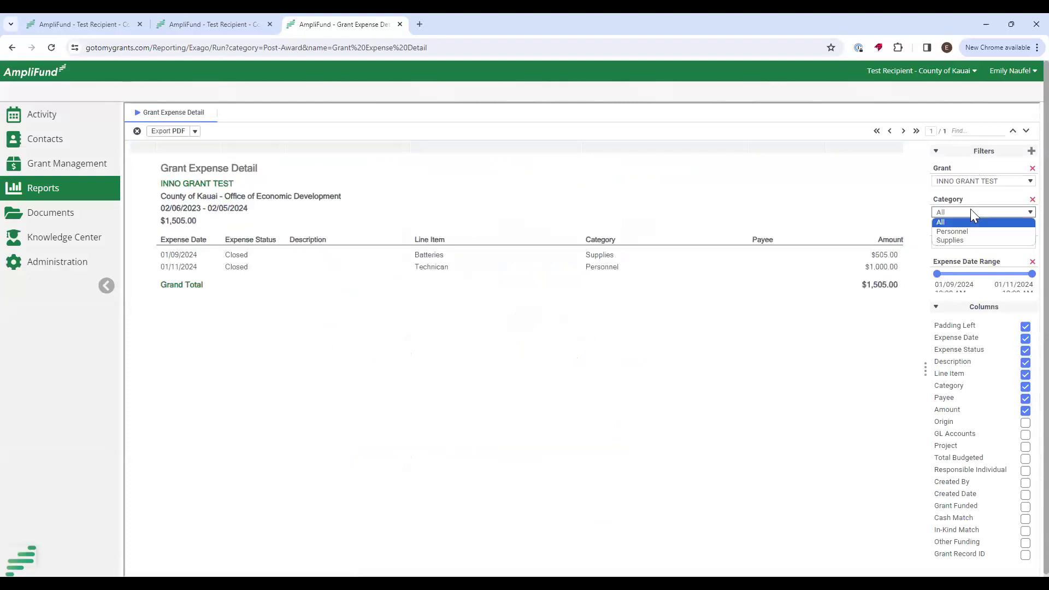
{"action": "left_click", "coordinate": [969, 243]}
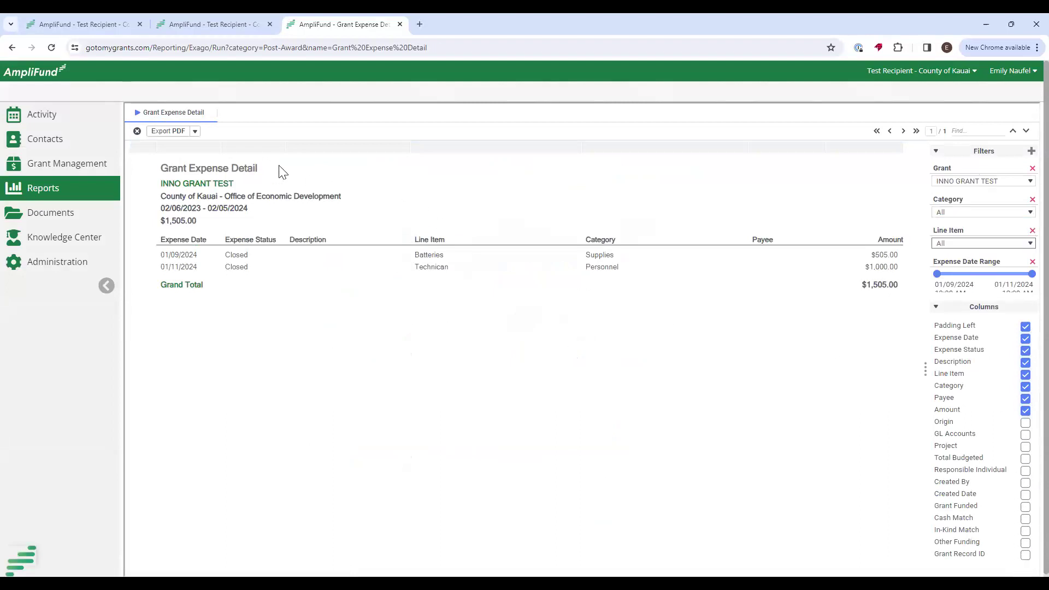
Check the report's export options without exporting, then go to the Grant - Expenses page.
{"action": "left_click", "coordinate": [195, 131]}
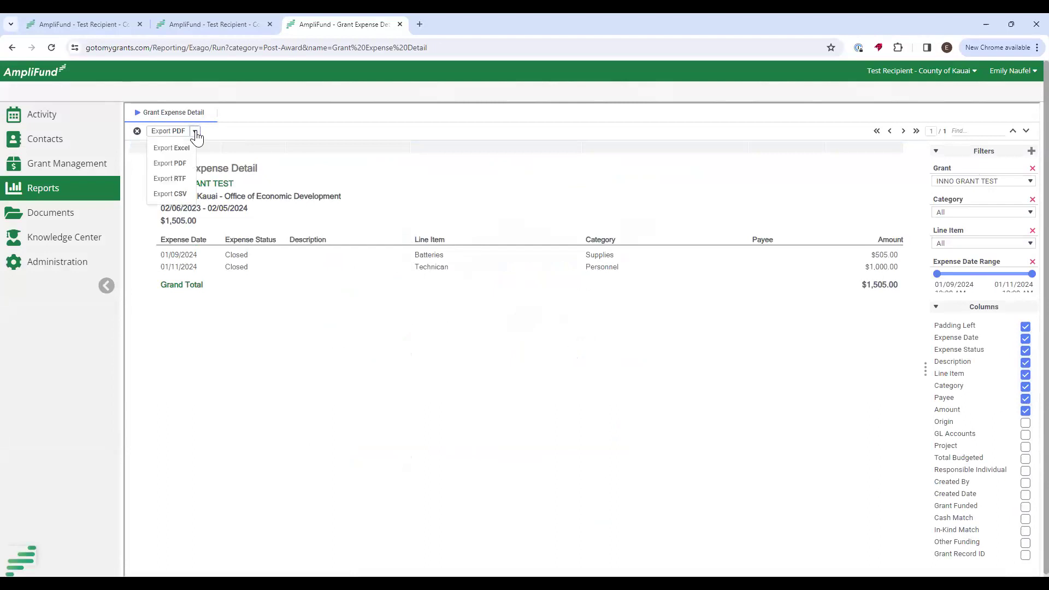
{"action": "left_click", "coordinate": [195, 131]}
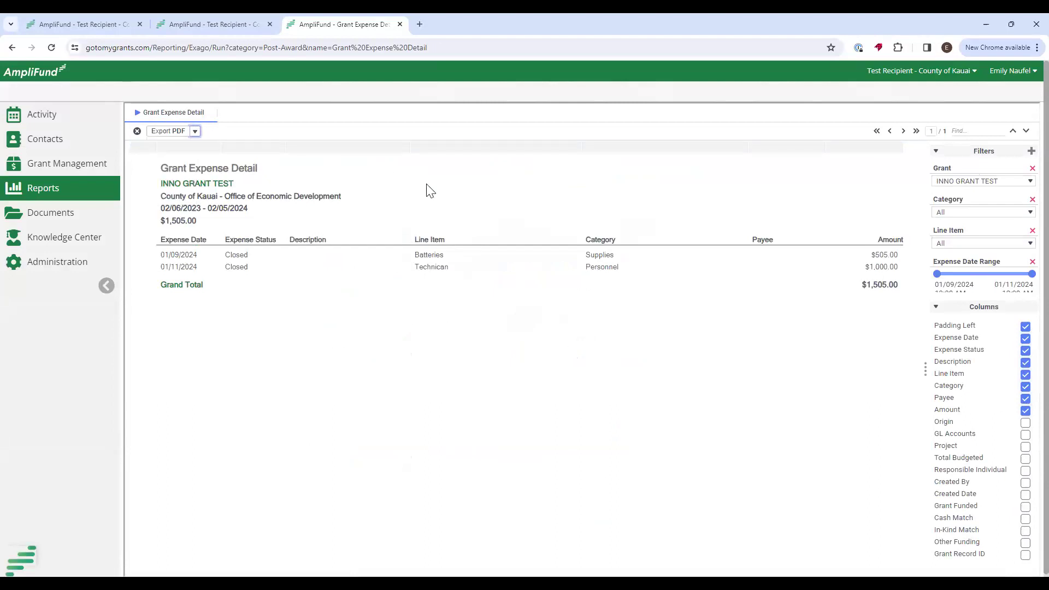
{"action": "mouse_move", "coordinate": [61, 121]}
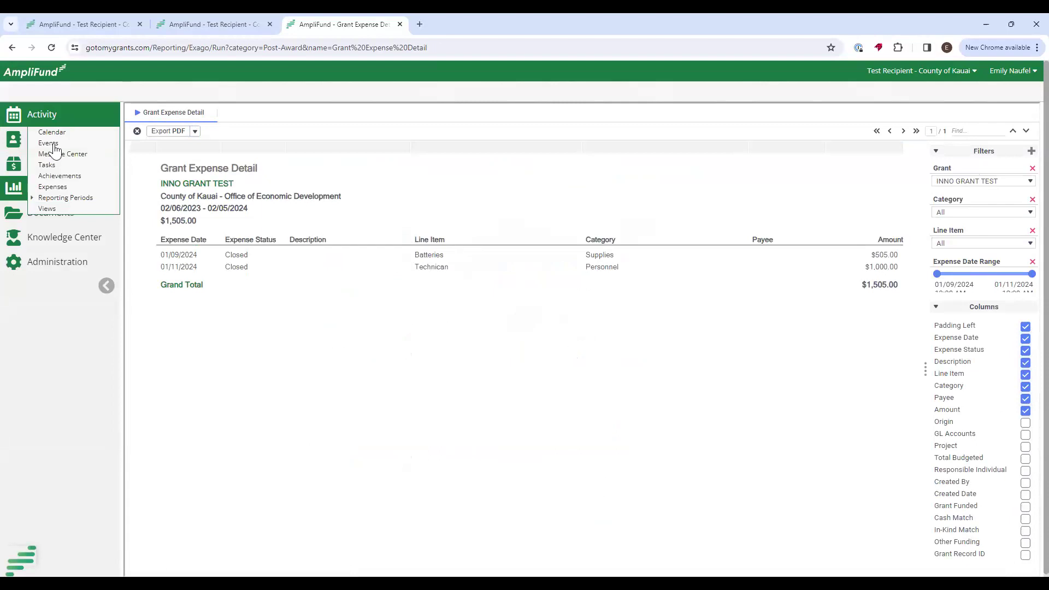
{"action": "left_click", "coordinate": [59, 189]}
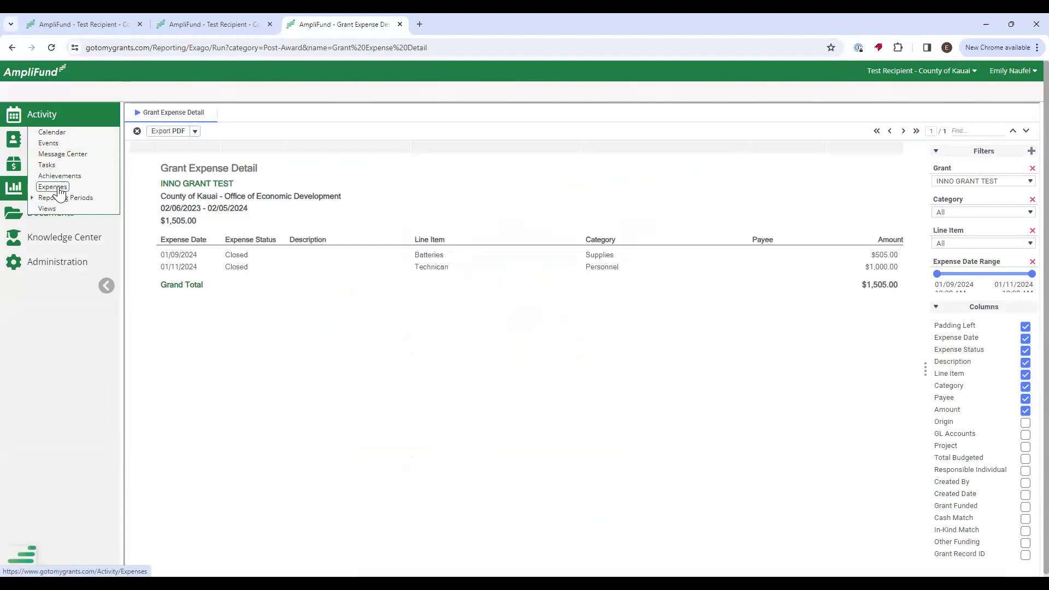
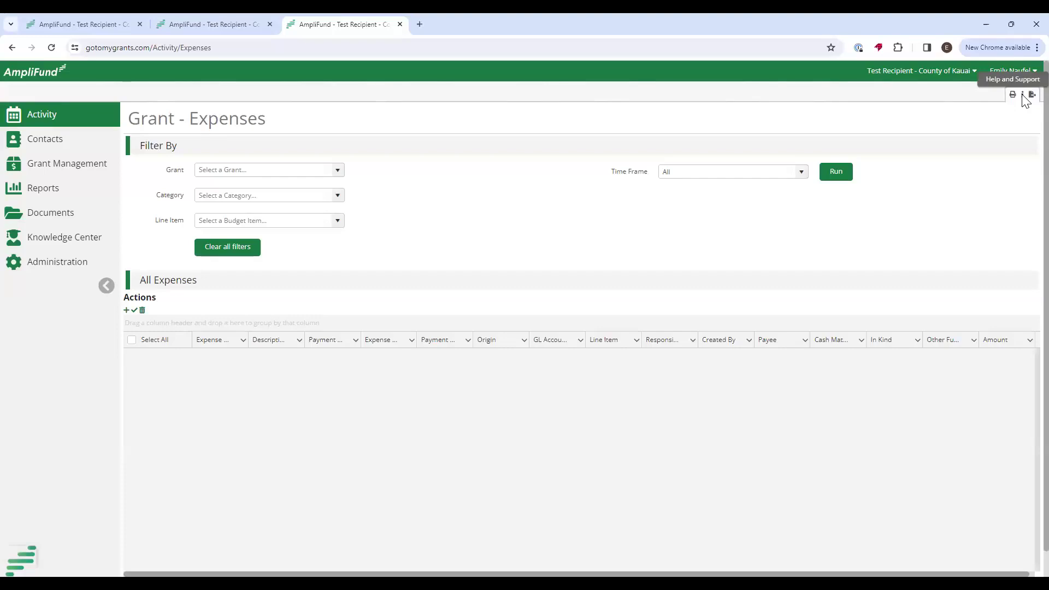
Open and close the Help and Support form unsent, then view the Recipient Onboarding guides.
{"action": "left_click", "coordinate": [1025, 98]}
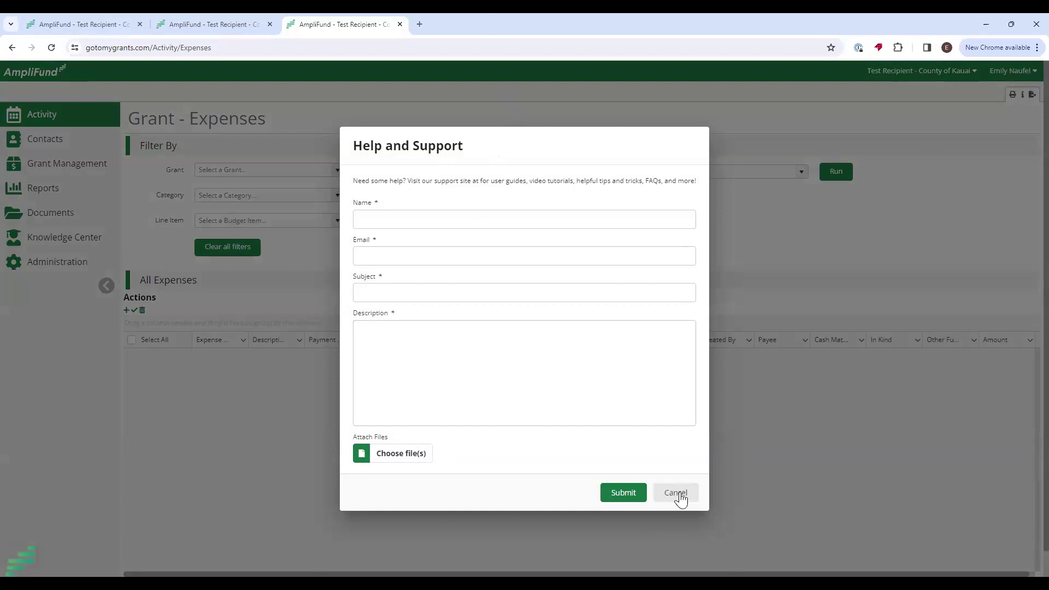
{"action": "left_click", "coordinate": [677, 493]}
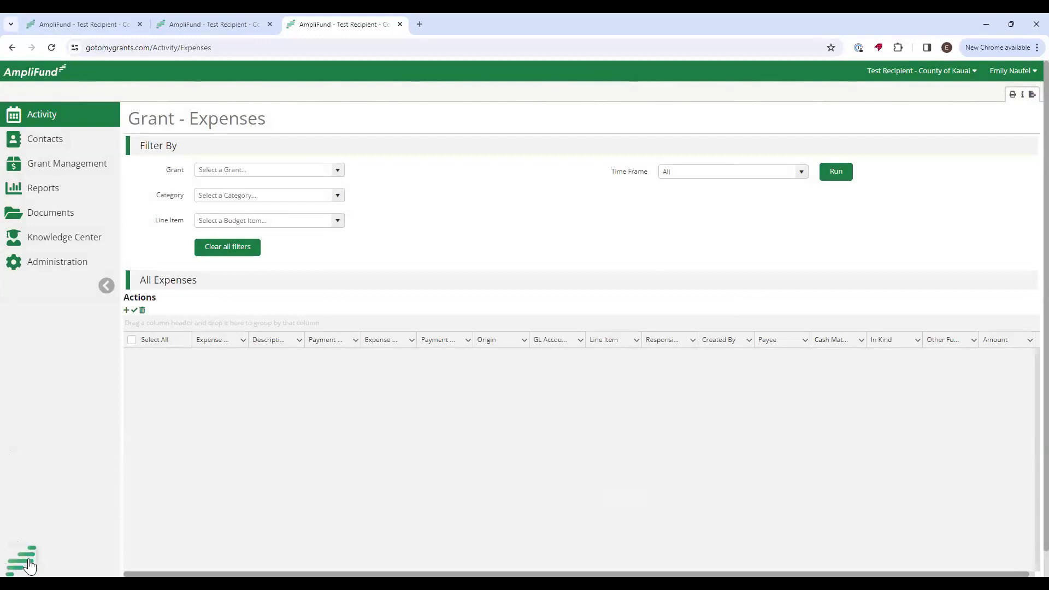
{"action": "left_click", "coordinate": [24, 557]}
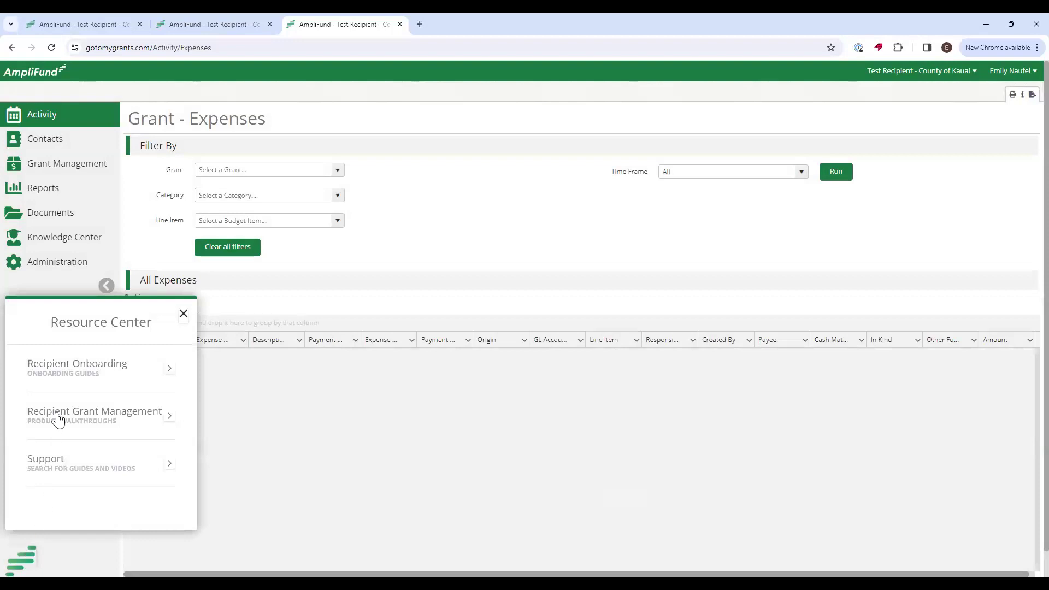
{"action": "left_click", "coordinate": [149, 371]}
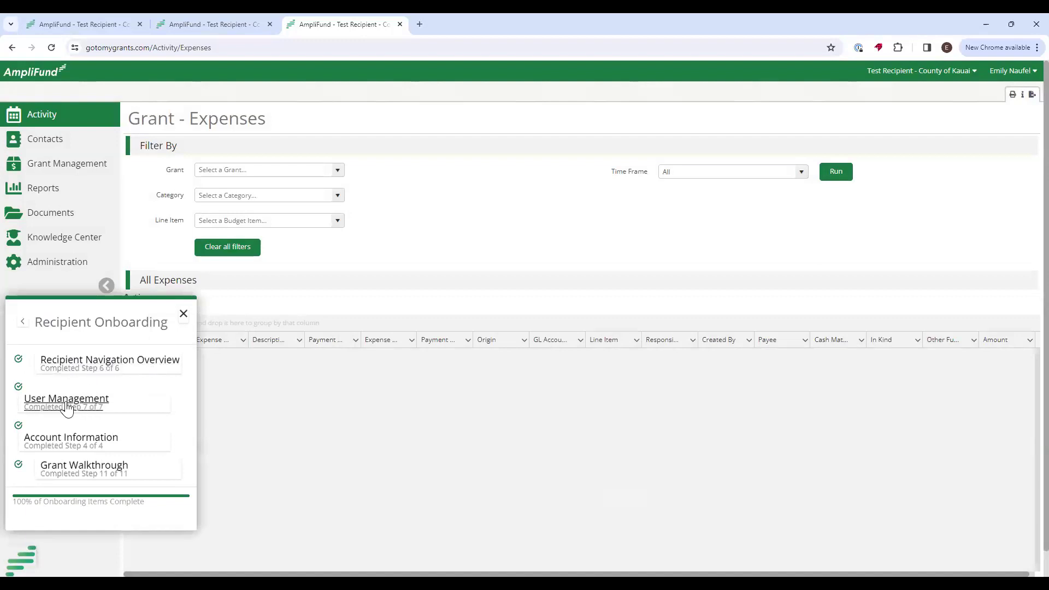
{"action": "left_click", "coordinate": [24, 325]}
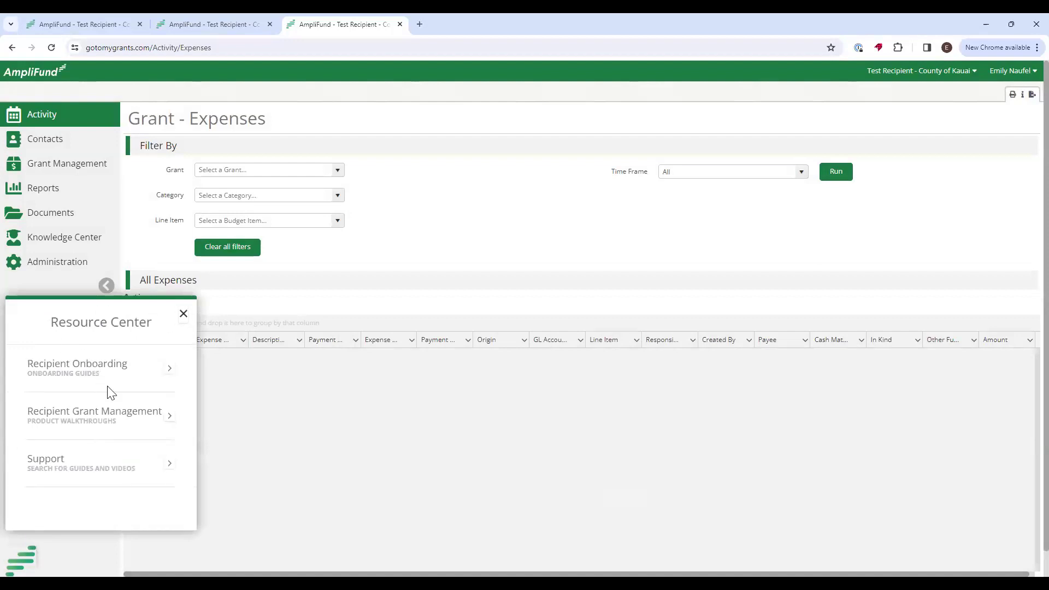
Browse the Recipient Grant Management walkthroughs in the Resource Center.
{"action": "left_click", "coordinate": [76, 416]}
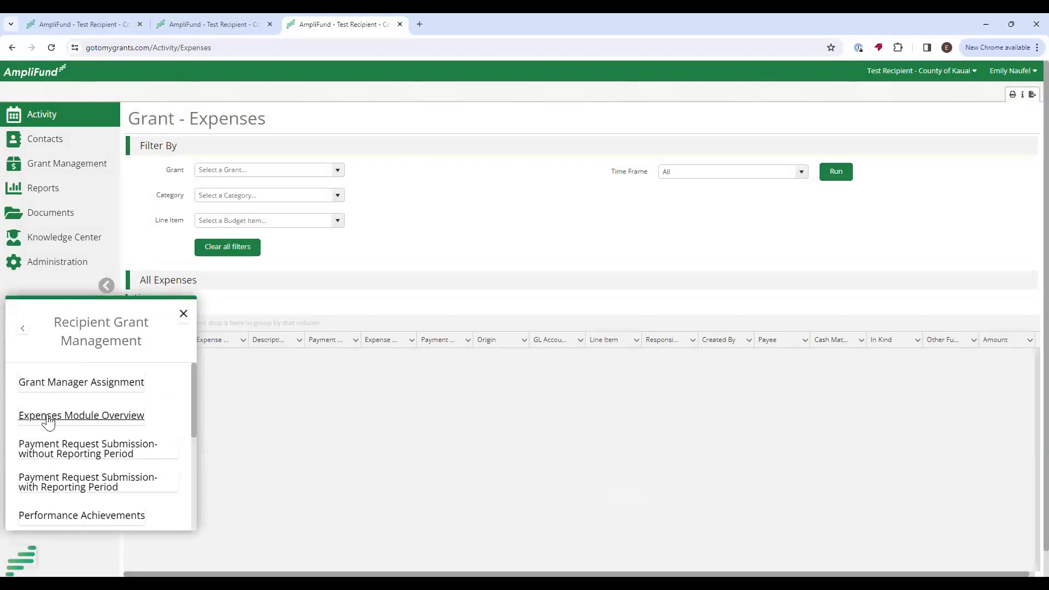
{"action": "scroll", "coordinate": [131, 422], "scroll_direction": "down", "scroll_amount": 1}
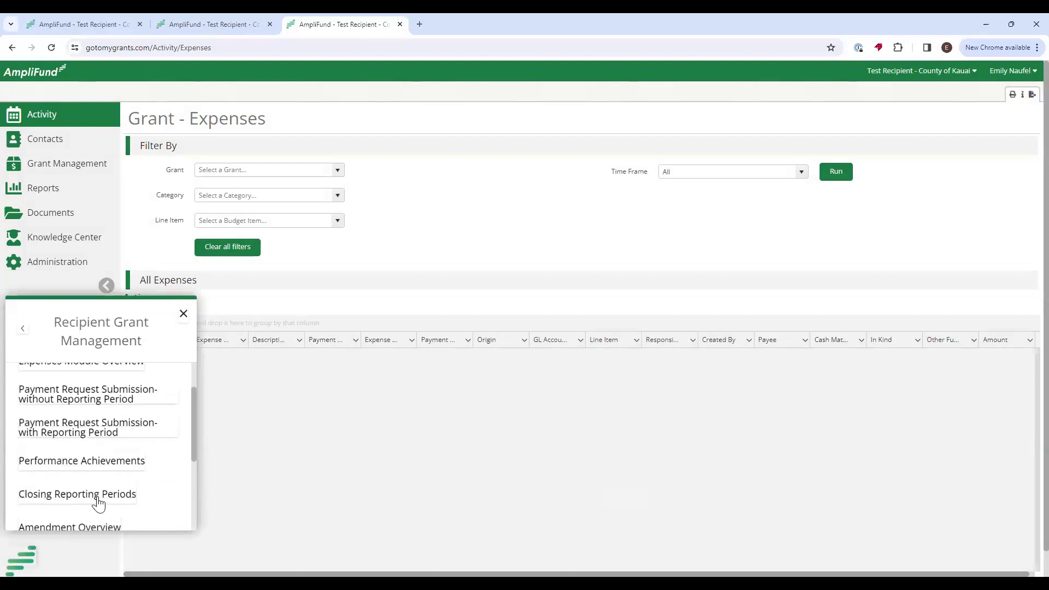
{"action": "scroll", "coordinate": [121, 494], "scroll_direction": "down", "scroll_amount": 2}
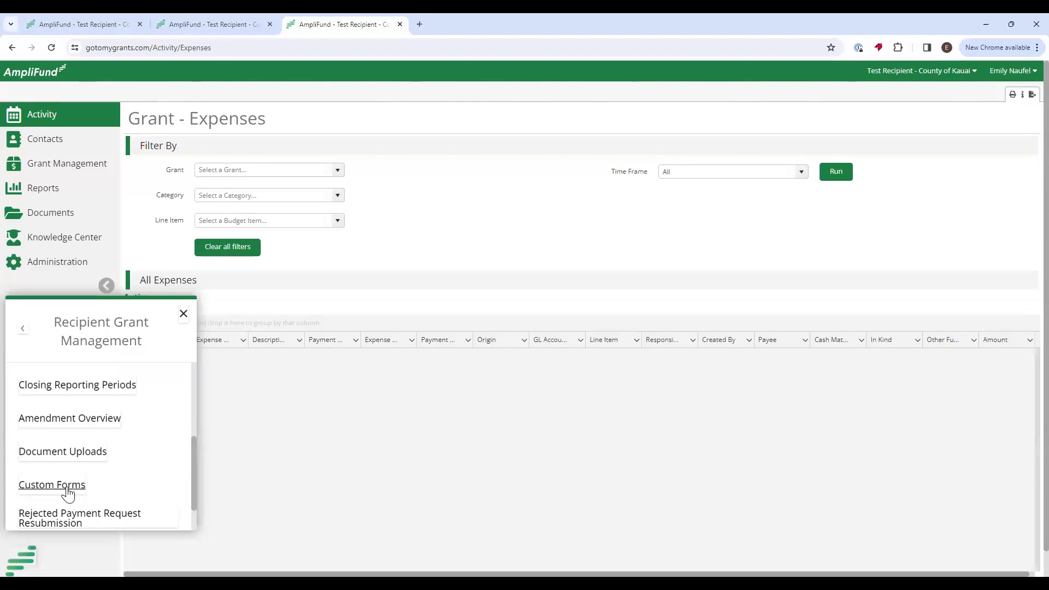
{"action": "scroll", "coordinate": [136, 443], "scroll_direction": "down", "scroll_amount": 1}
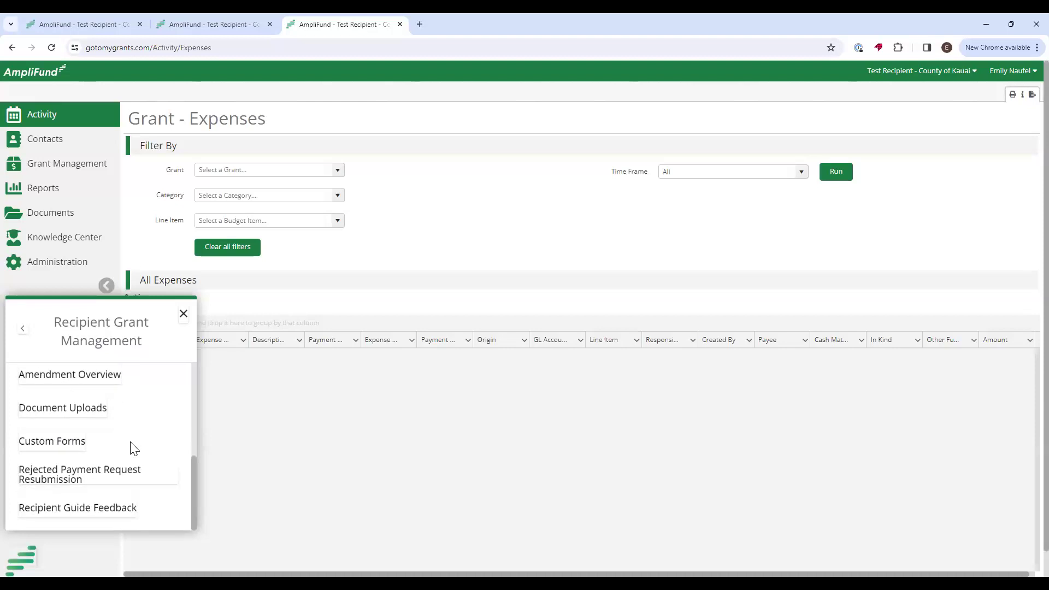
{"action": "scroll", "coordinate": [134, 448], "scroll_direction": "up", "scroll_amount": 1}
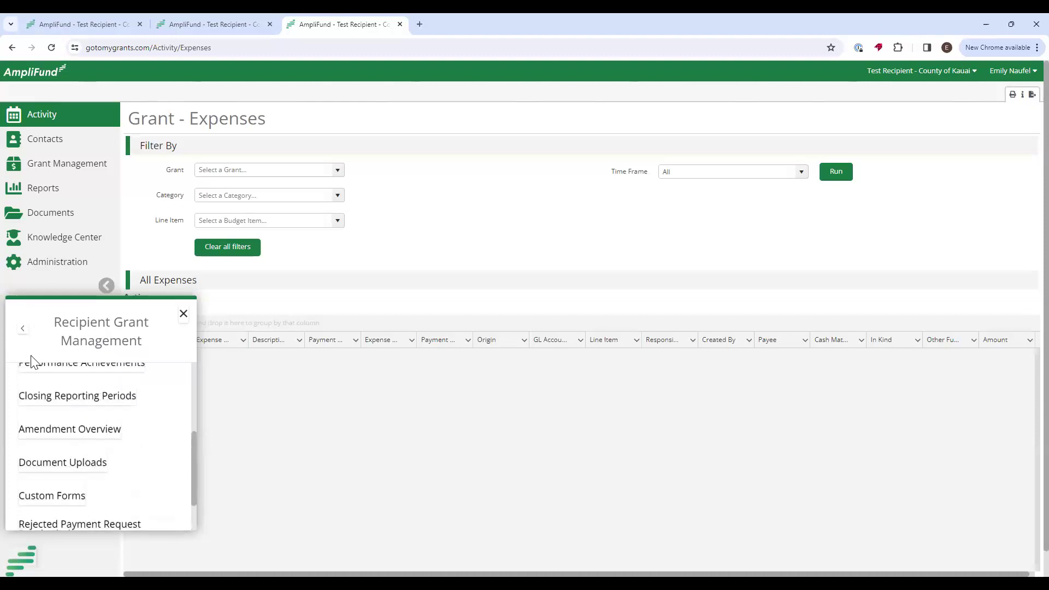
{"action": "left_click", "coordinate": [24, 332]}
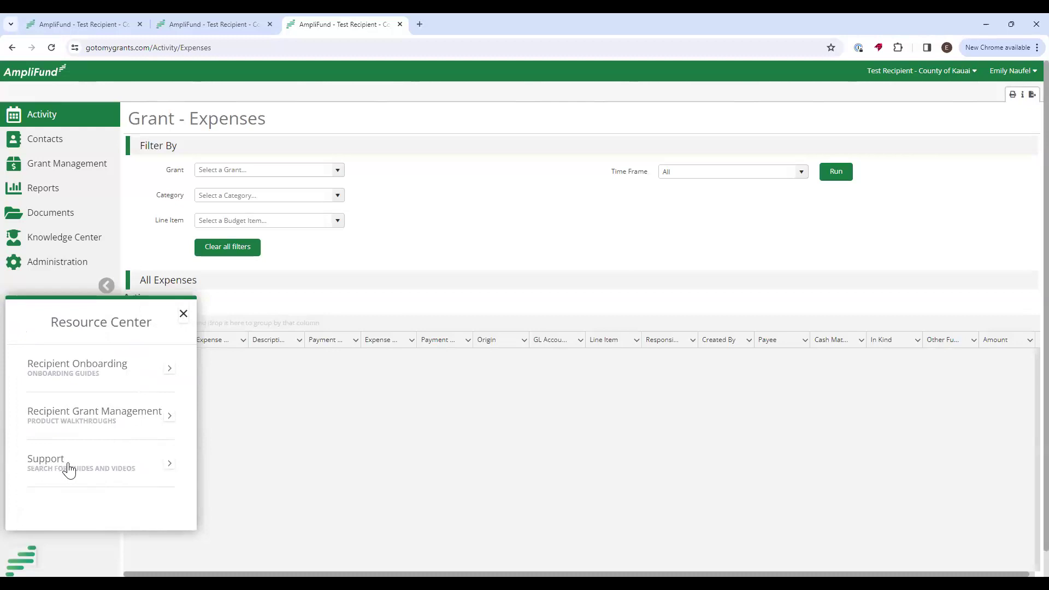
Search the Support help for 'user' articles.
{"action": "left_click", "coordinate": [101, 471]}
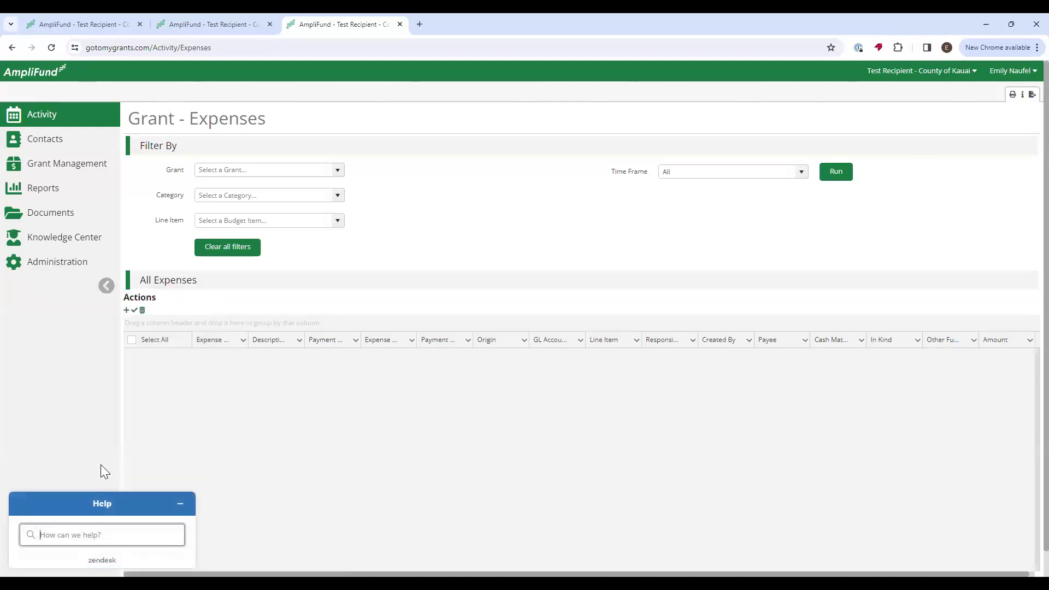
{"action": "type", "text": "user"}
{"action": "key", "text": "Return"}
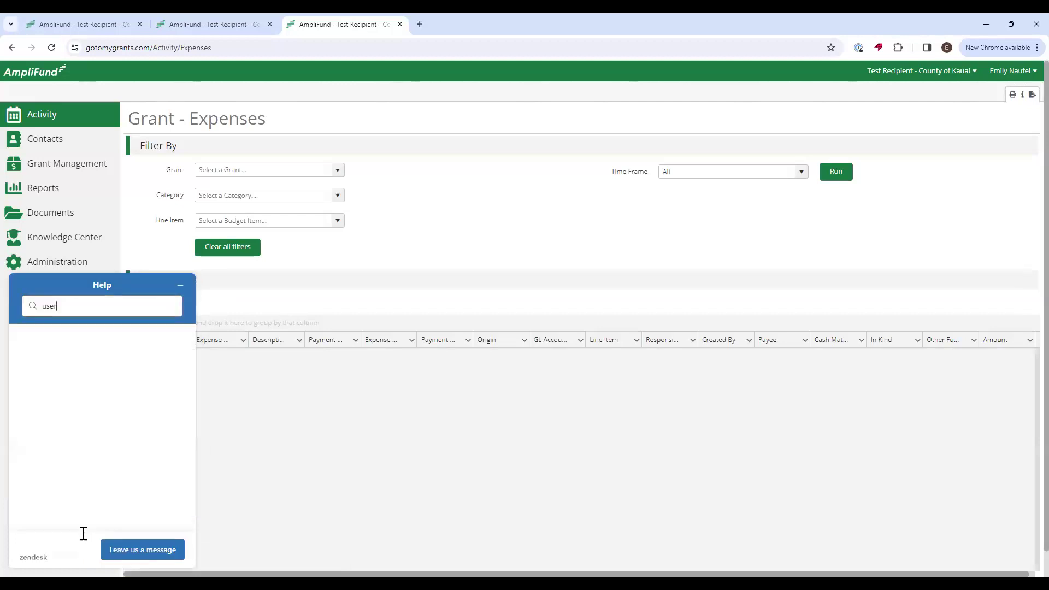